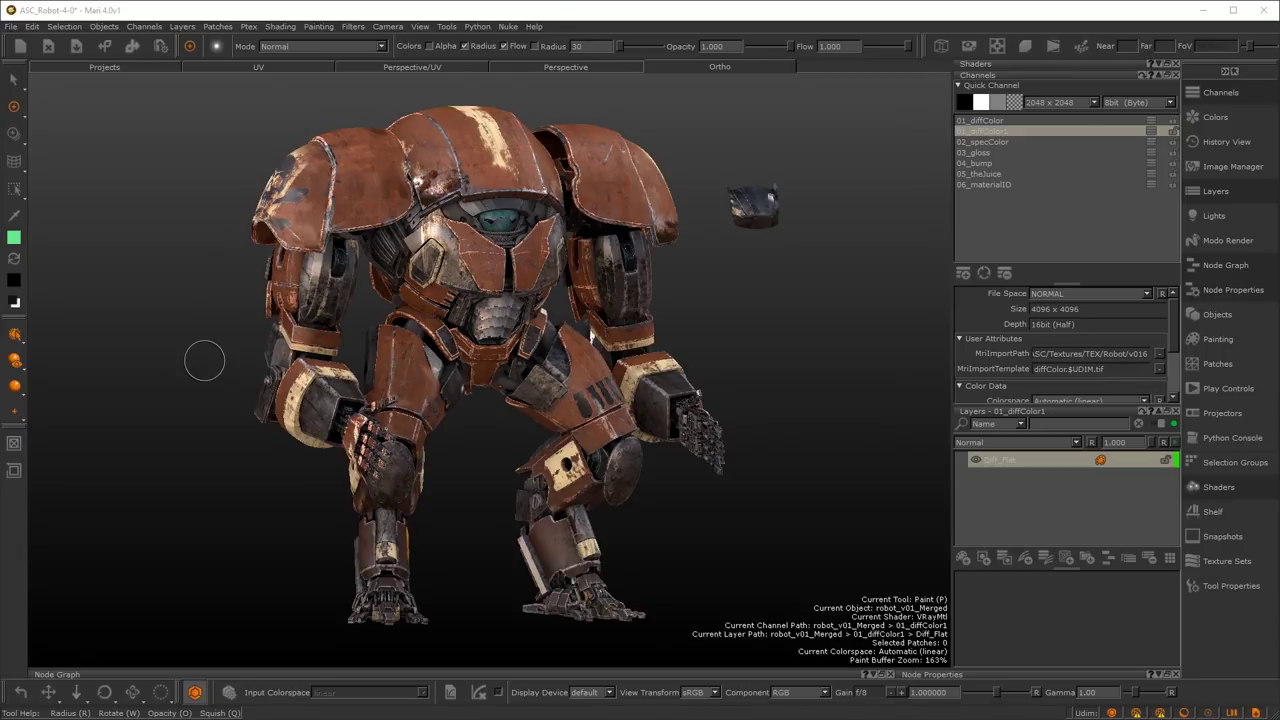
- Switch to the combined Perspective/UV view and frame the robot beside its full set of UV tiles
left_click(433, 67)
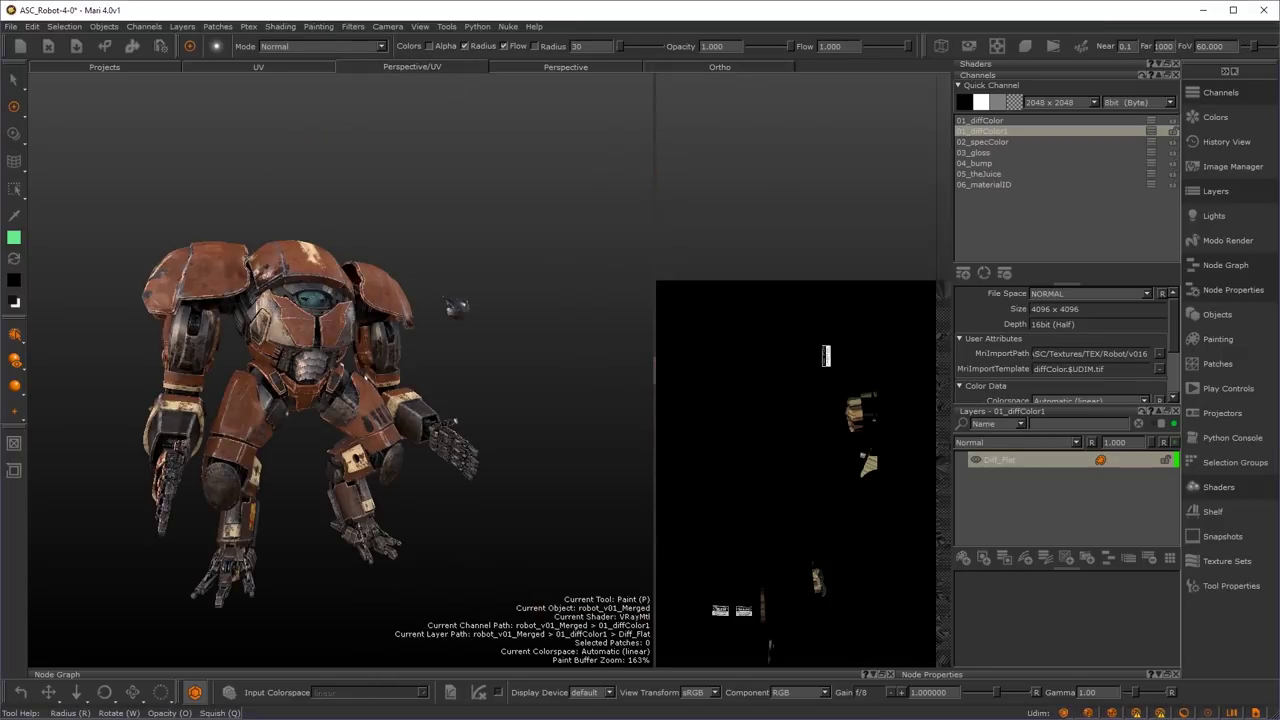
mouse_move(811, 449)
left_mouse_down("ctrl+alt")
mouse_move(316, 398)
mouse_move(560, 430)
left_mouse_up("ctrl+alt")
key("p")
left_click_drag(843, 517, 809, 492, "alt+shift")
mouse_move(254, 422)
left_mouse_down("alt")
mouse_move(280, 443)
mouse_move(258, 419)
mouse_move(264, 388)
left_mouse_up("alt")
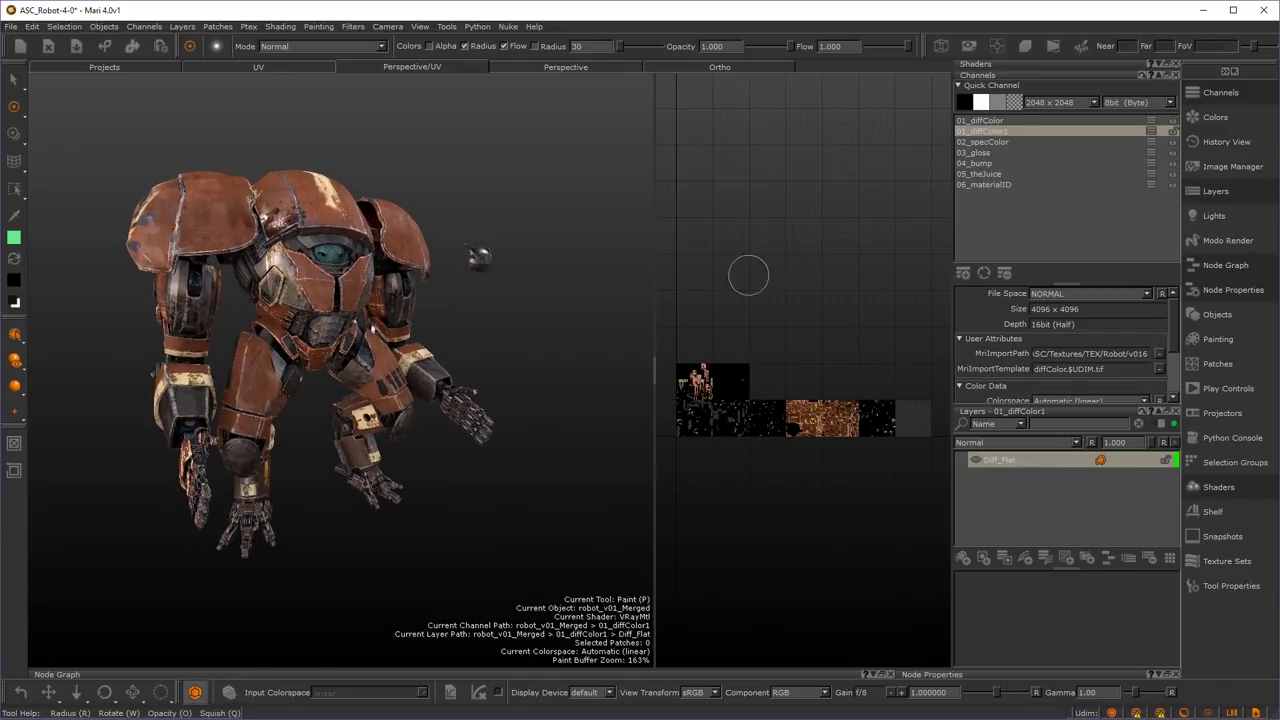
- View the 04_bump and 05_theJuice channels in the UV tiles, and make 01_diffColor the current channel
left_click(982, 164)
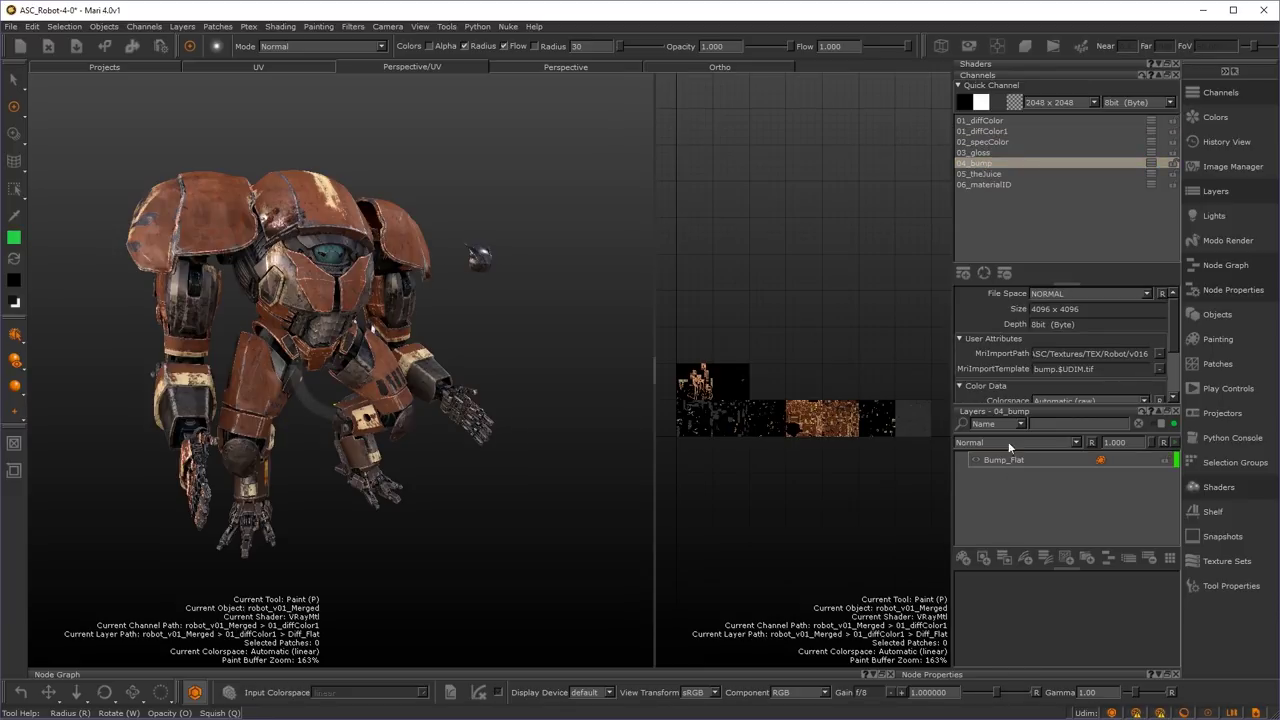
left_click(979, 175)
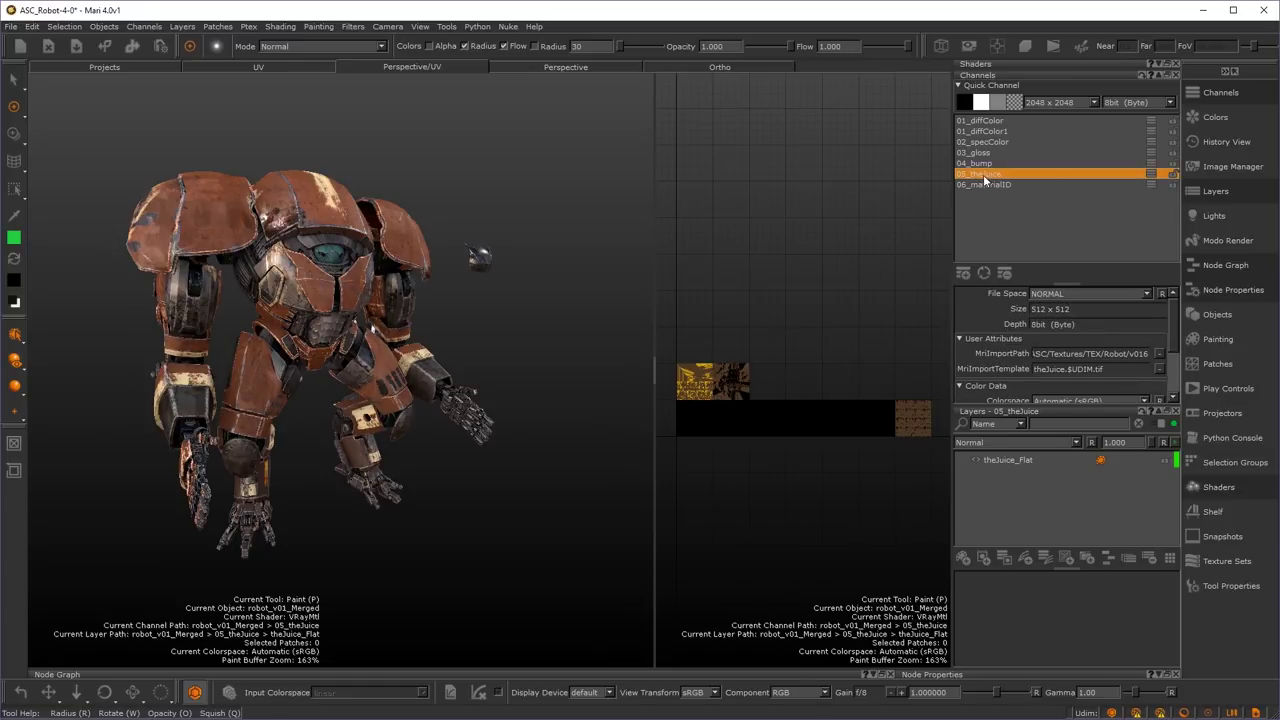
left_click(993, 121)
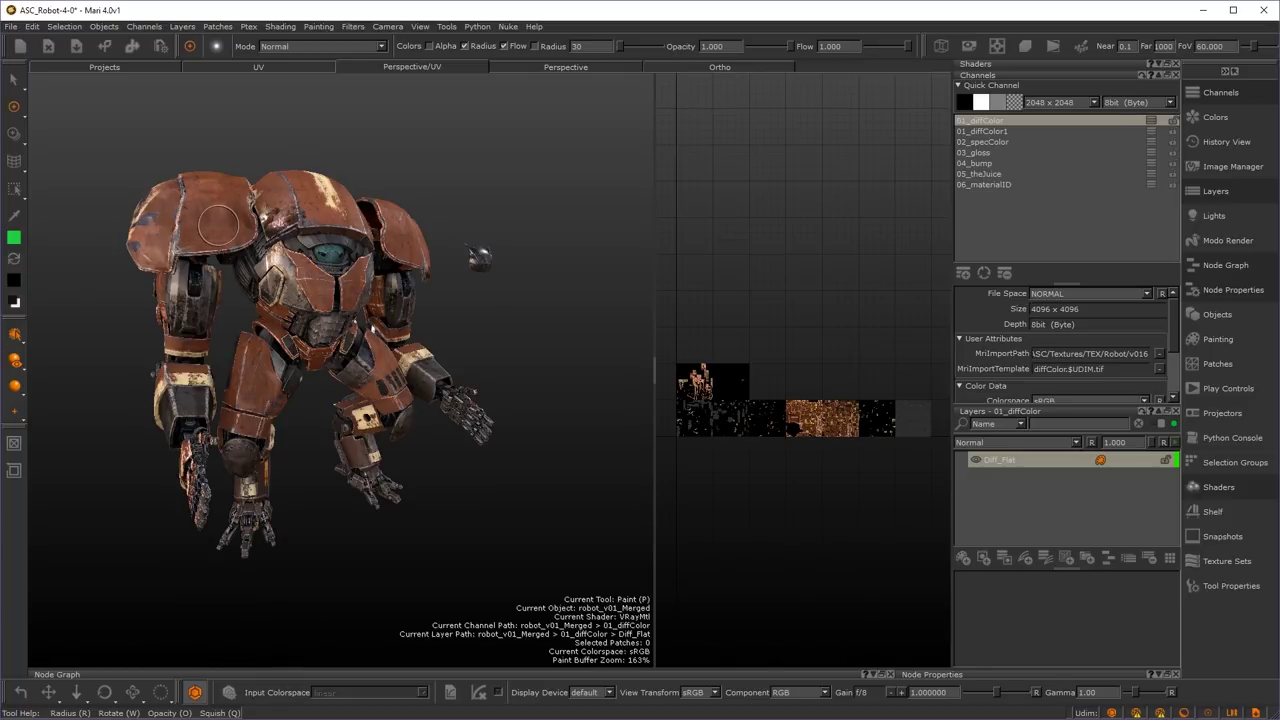
- Preview the 01_diffColor and 03_gloss channels on the robot with flat lighting, and return to fully lit shading of 01_diffColor
left_click(17, 397)
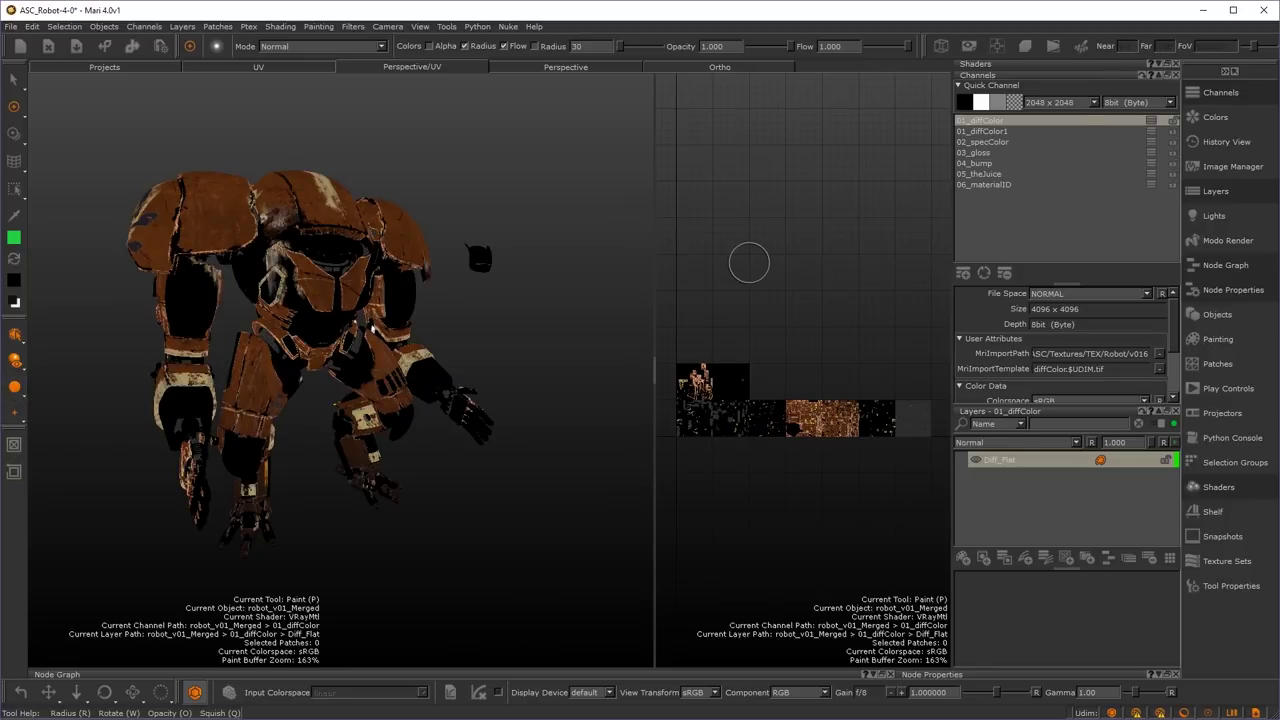
left_click(985, 155)
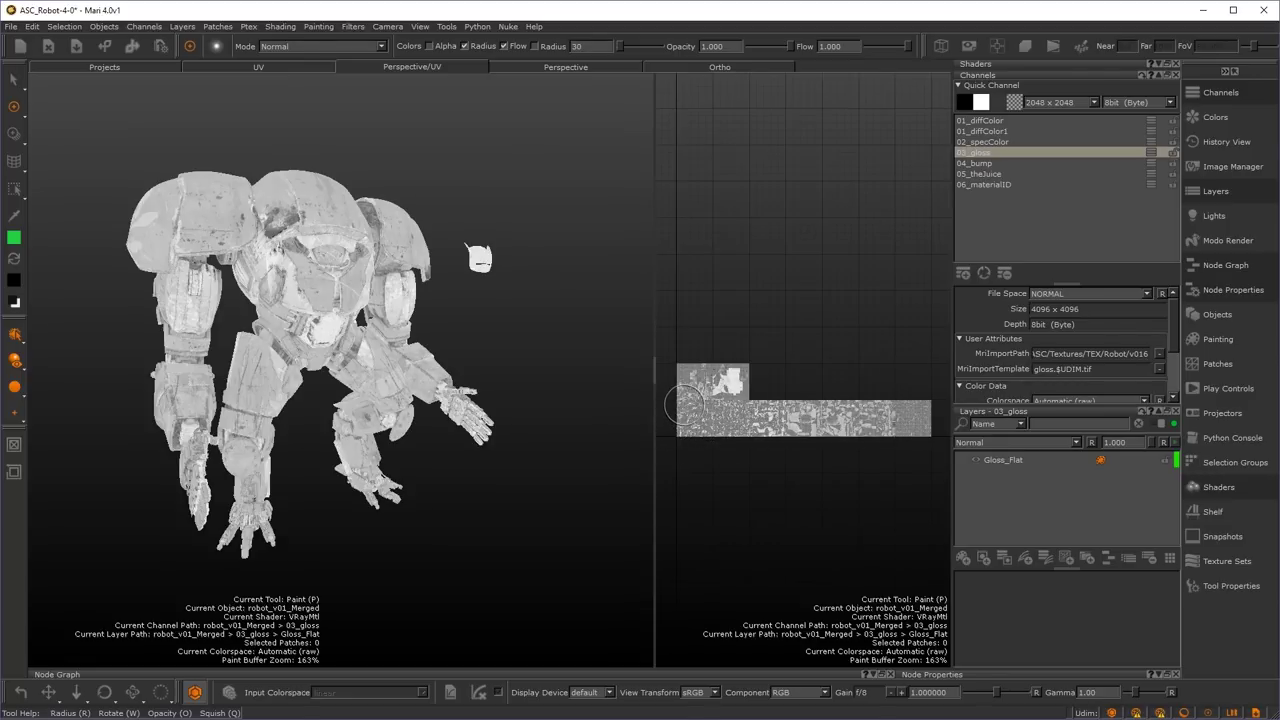
left_click(988, 121)
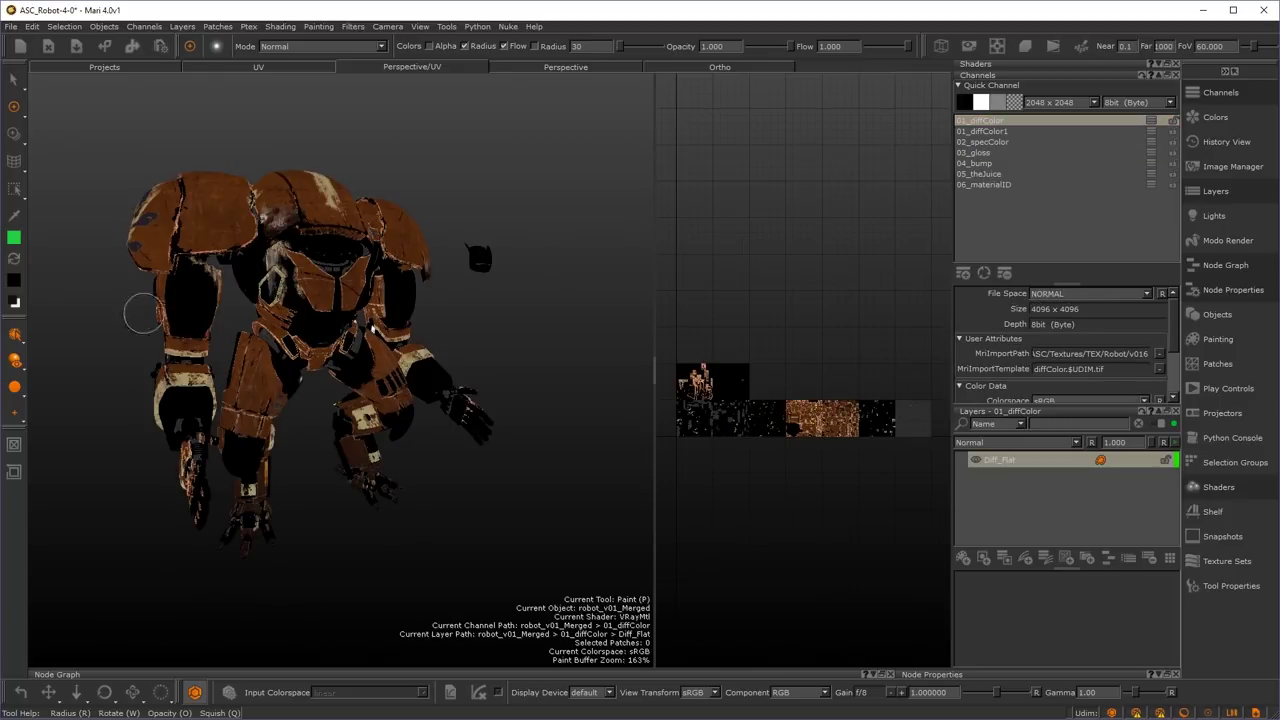
left_click(17, 394)
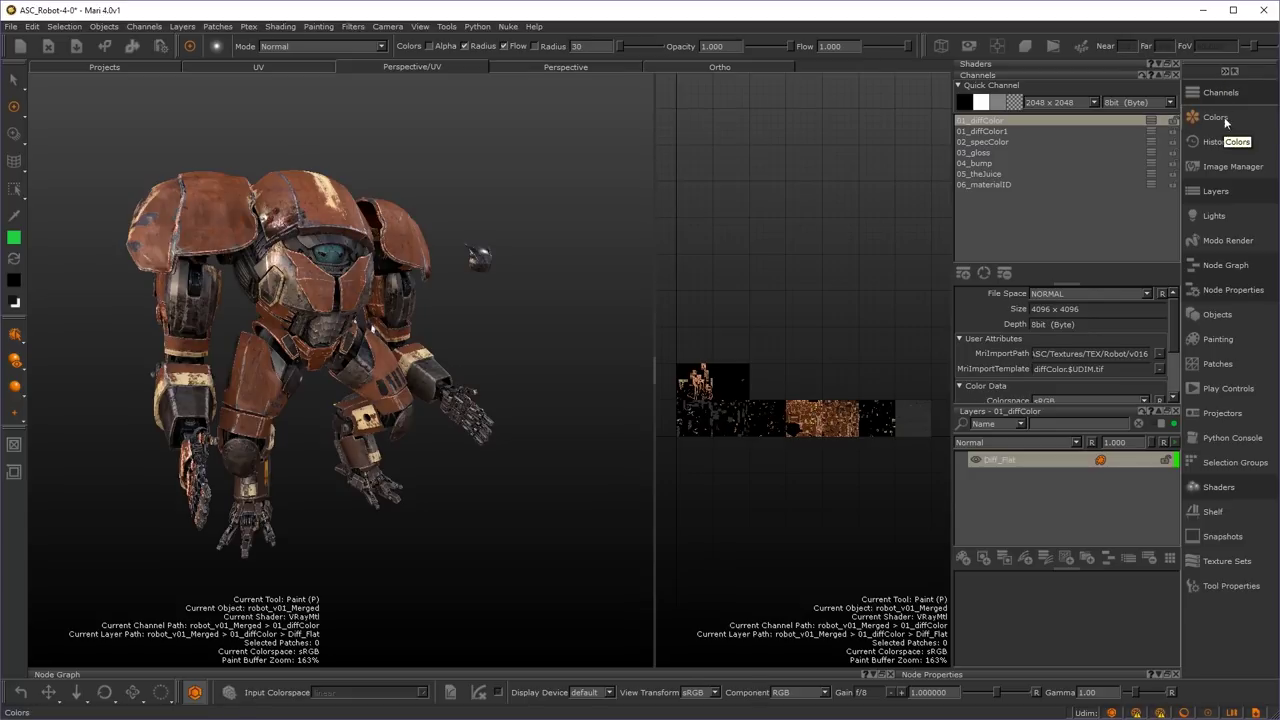
left_click(423, 29)
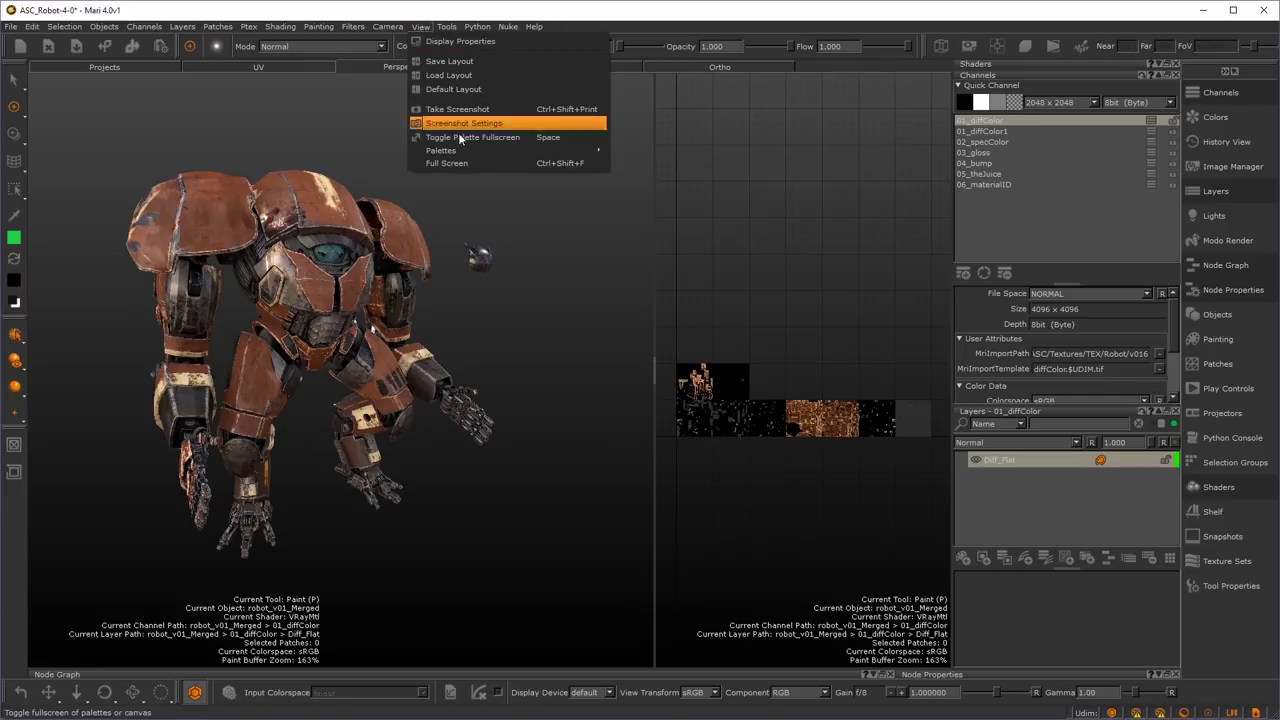
mouse_move(468, 150)
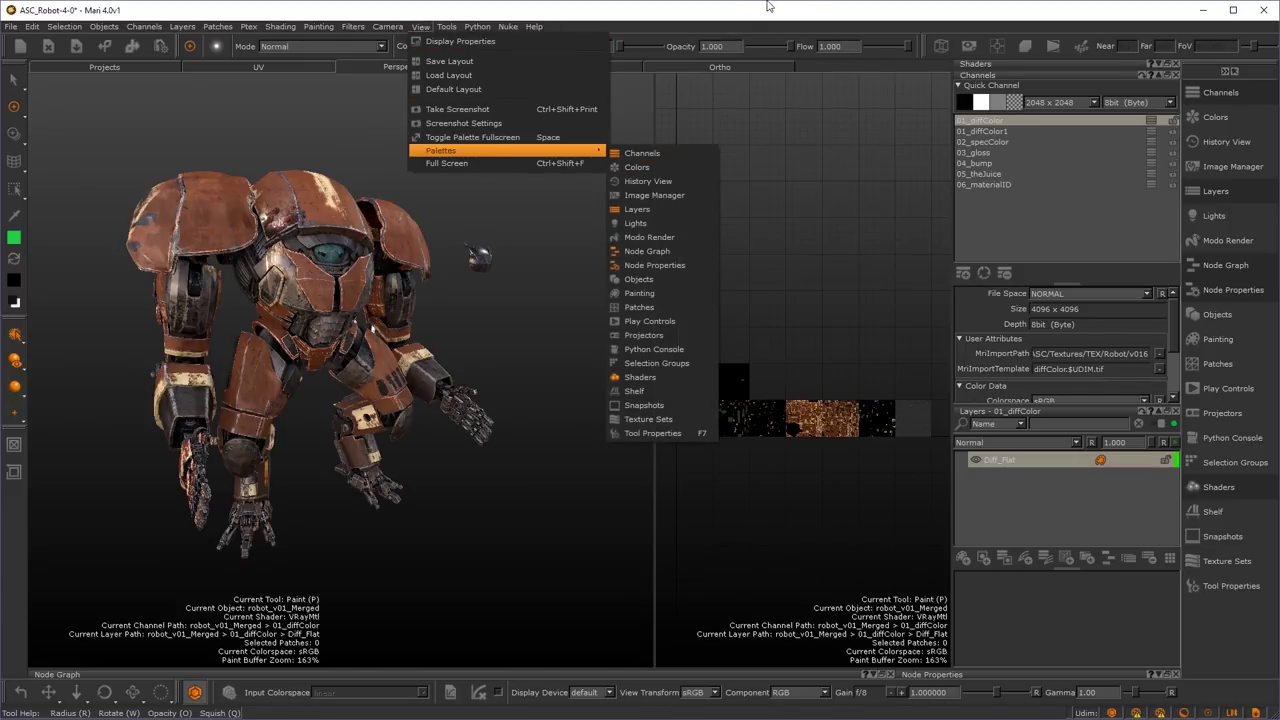
left_click(630, 167)
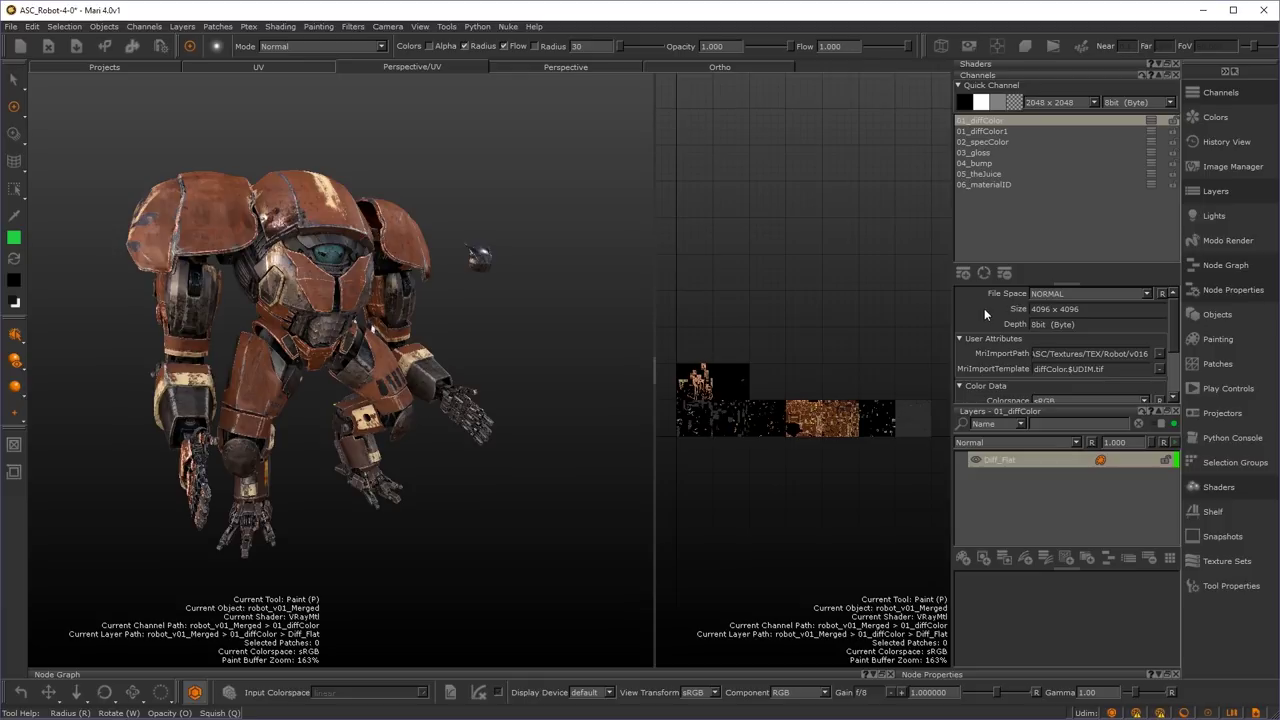
- Reduce the palette toolbar to icons only and close the docked Channels, Layers and Shaders palettes
left_click(1221, 70)
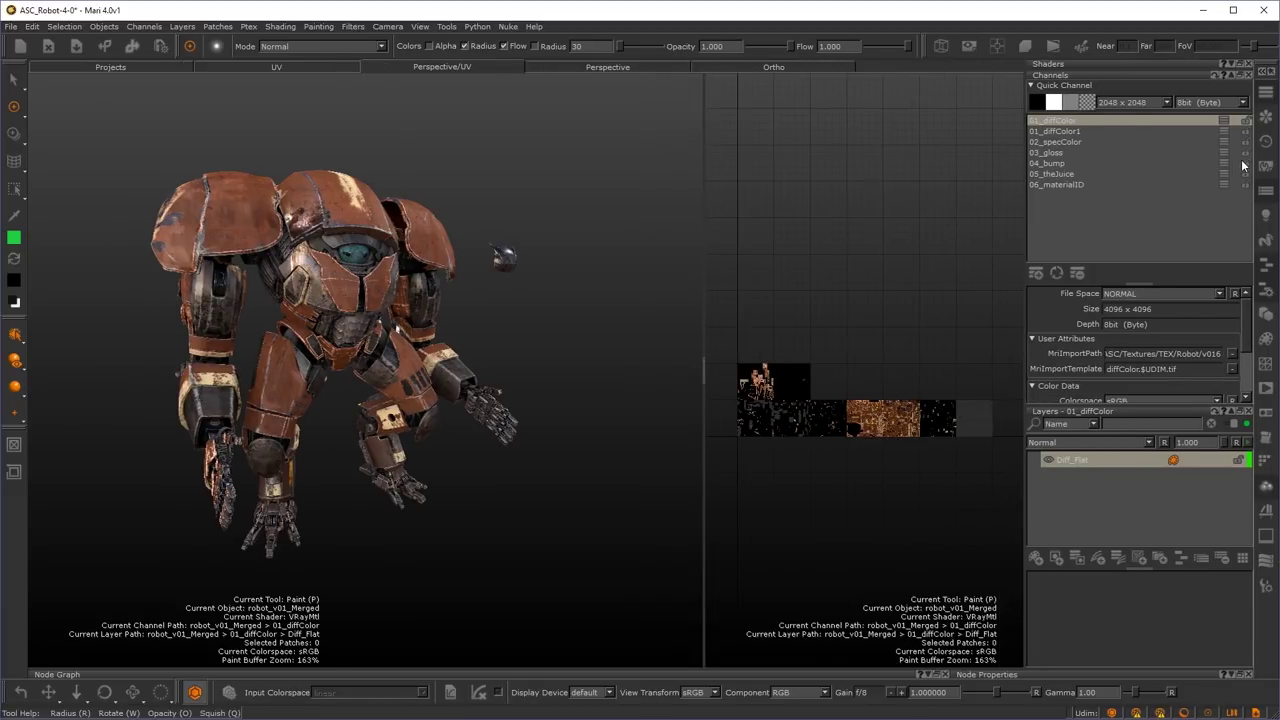
left_click(1159, 78)
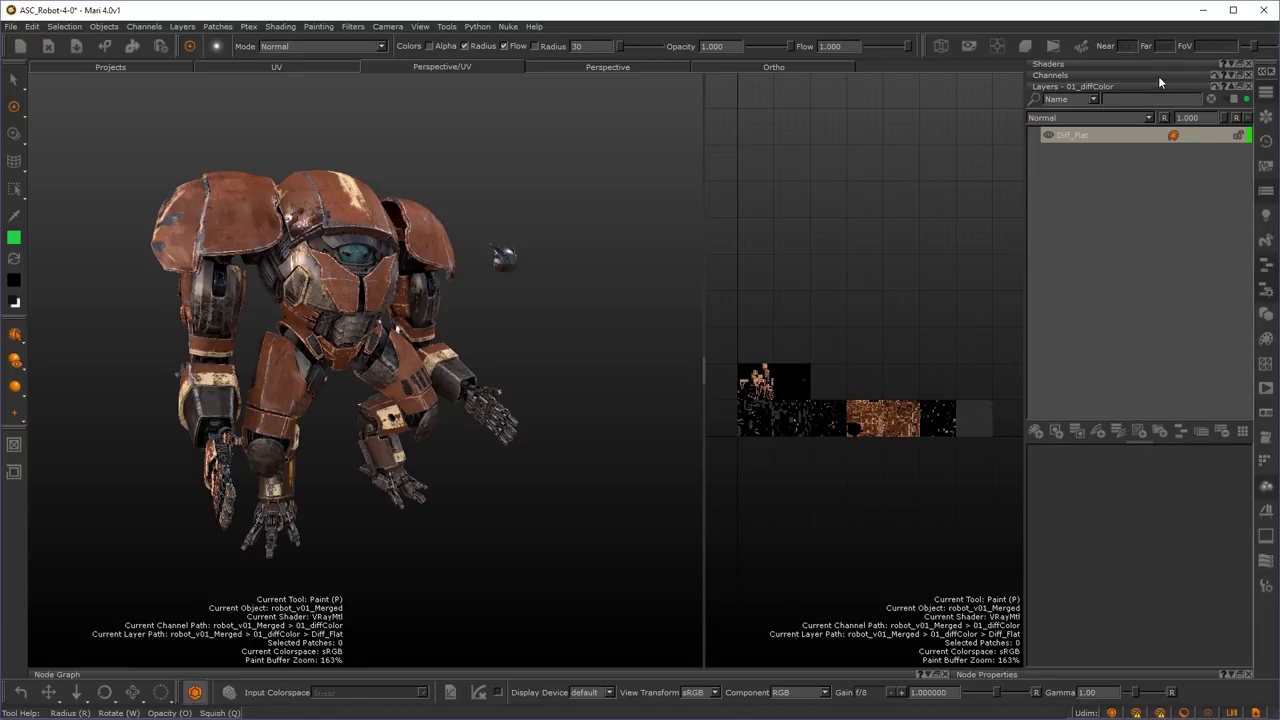
left_click(1156, 87)
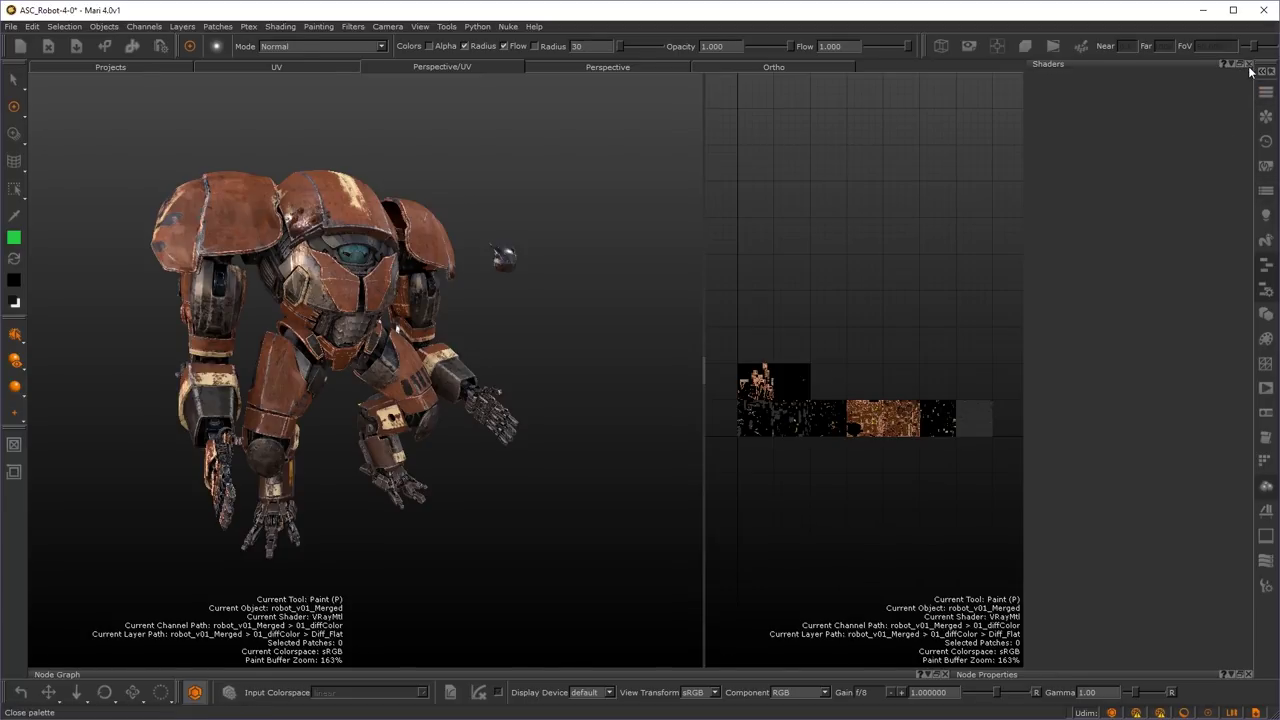
left_click(1249, 89)
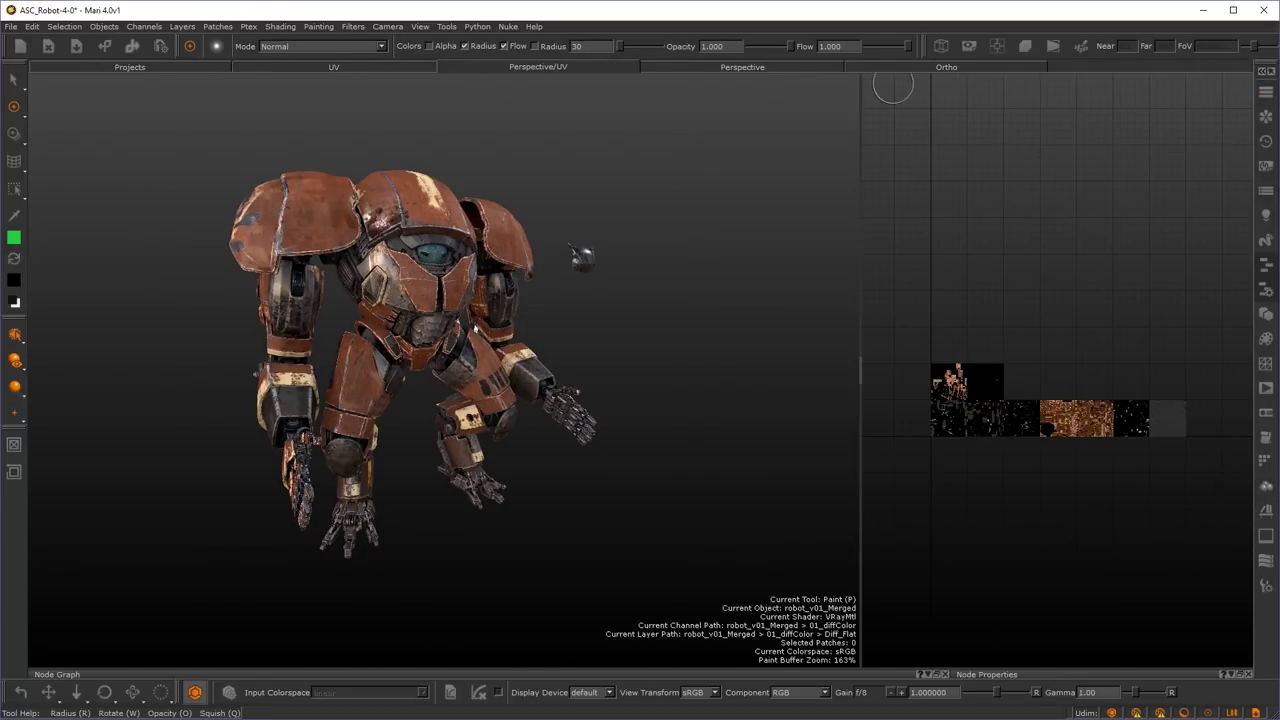
- Show the robot in the Ortho view, and expand the palette toolbar's labels before collapsing them to icons again
left_click(718, 67)
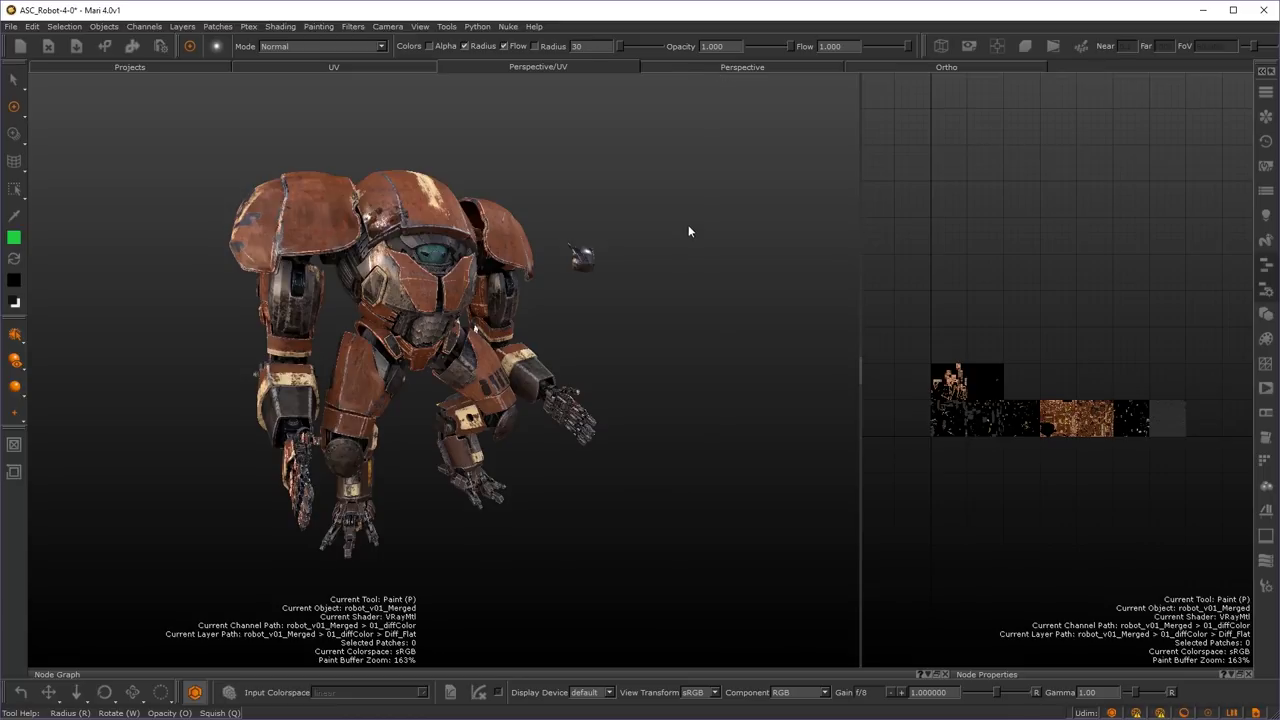
left_click(922, 66)
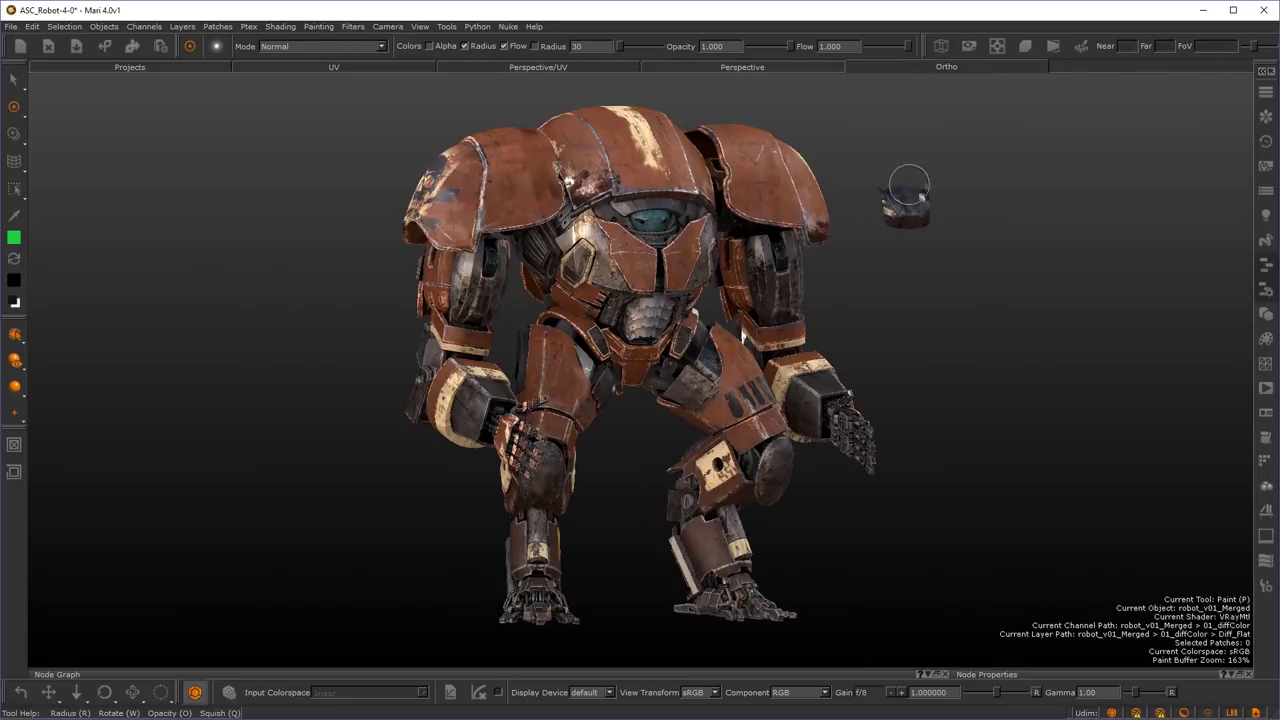
left_click(1263, 74)
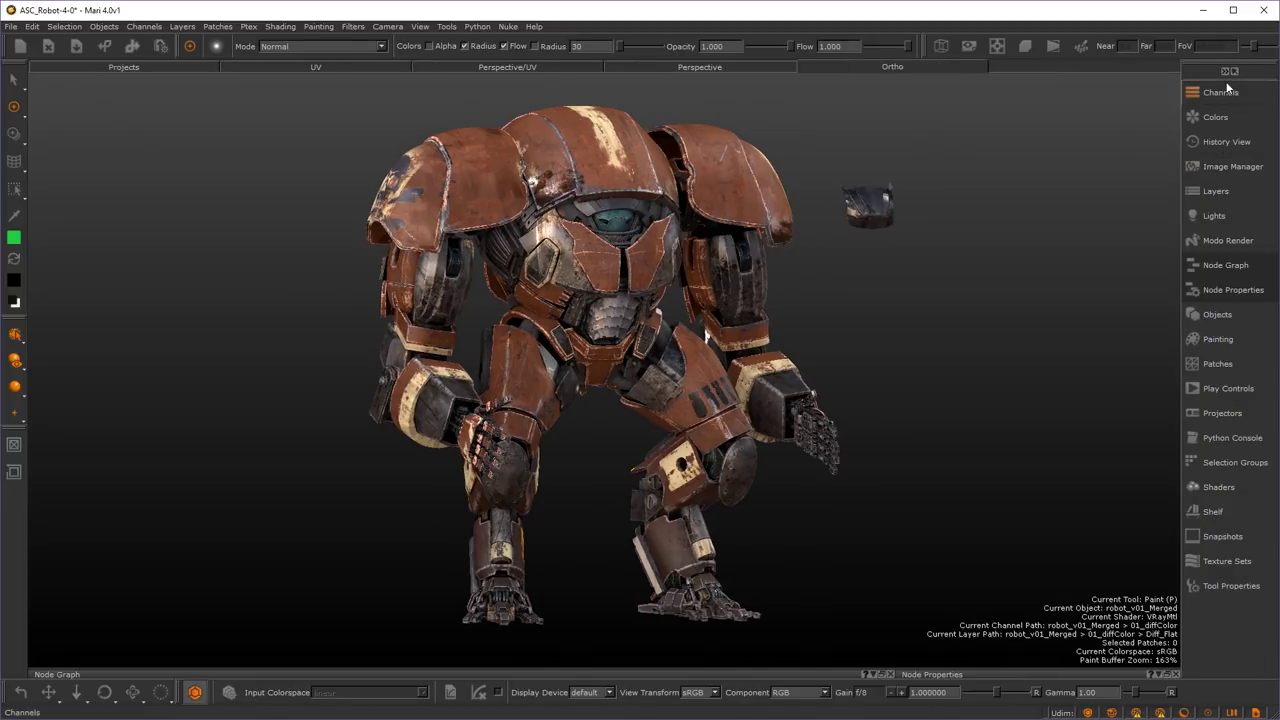
left_click(1224, 71)
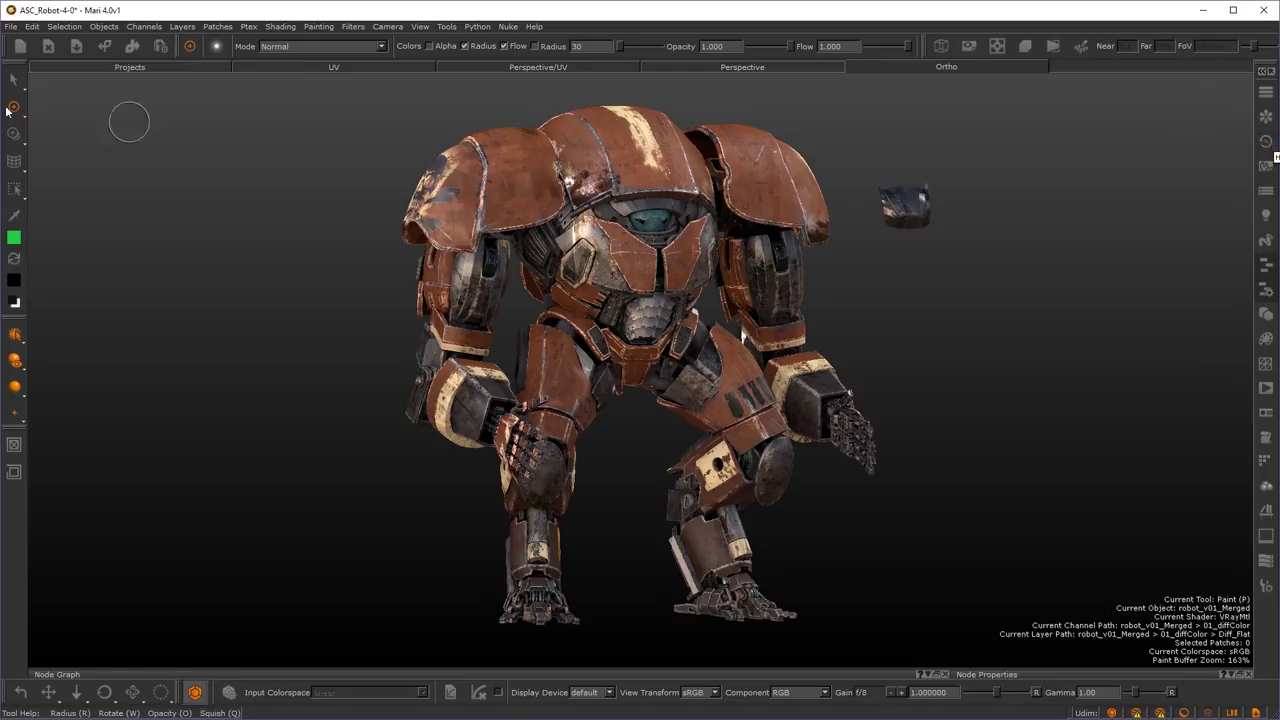
- Open the Export Manager to examine the export items and overrides for robot_v01_Merged, and close it without exporting
mouse_move(18, 112)
left_mouse_down()
mouse_move(60, 146)
mouse_move(109, 257)
left_mouse_up()
left_click(162, 50)
left_click_drag(770, 150, 611, 109)
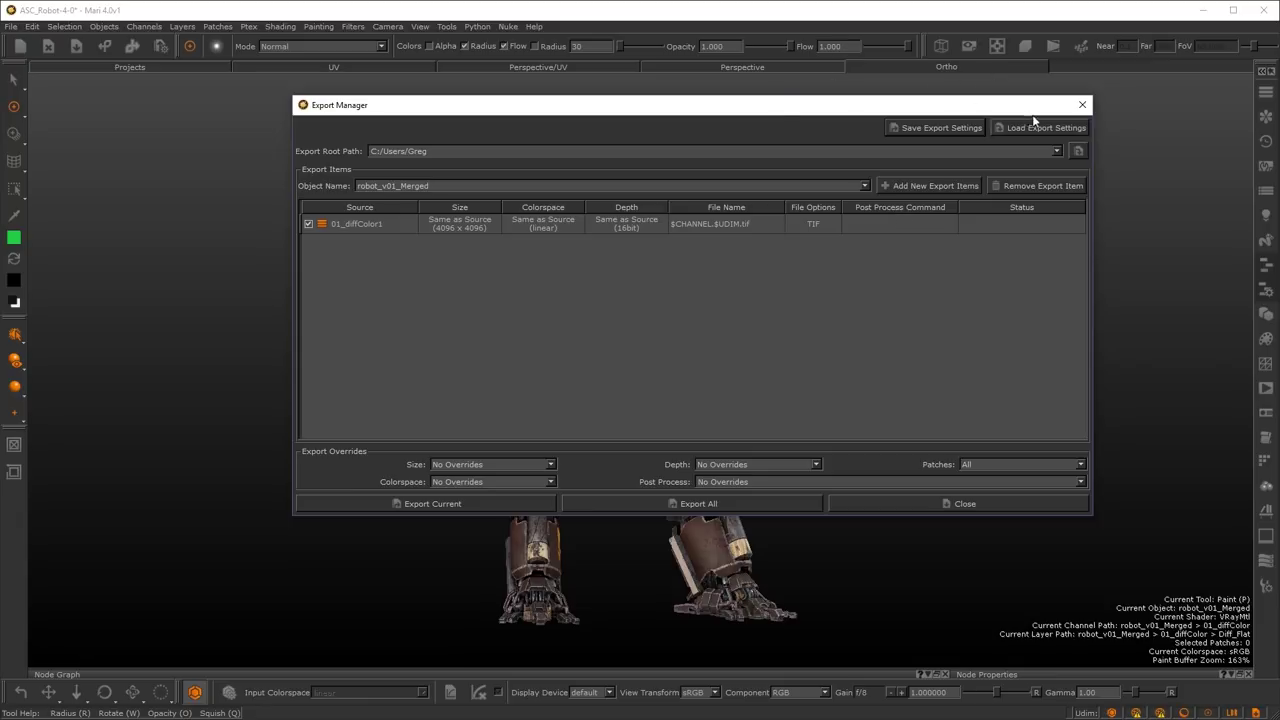
left_click(1082, 104)
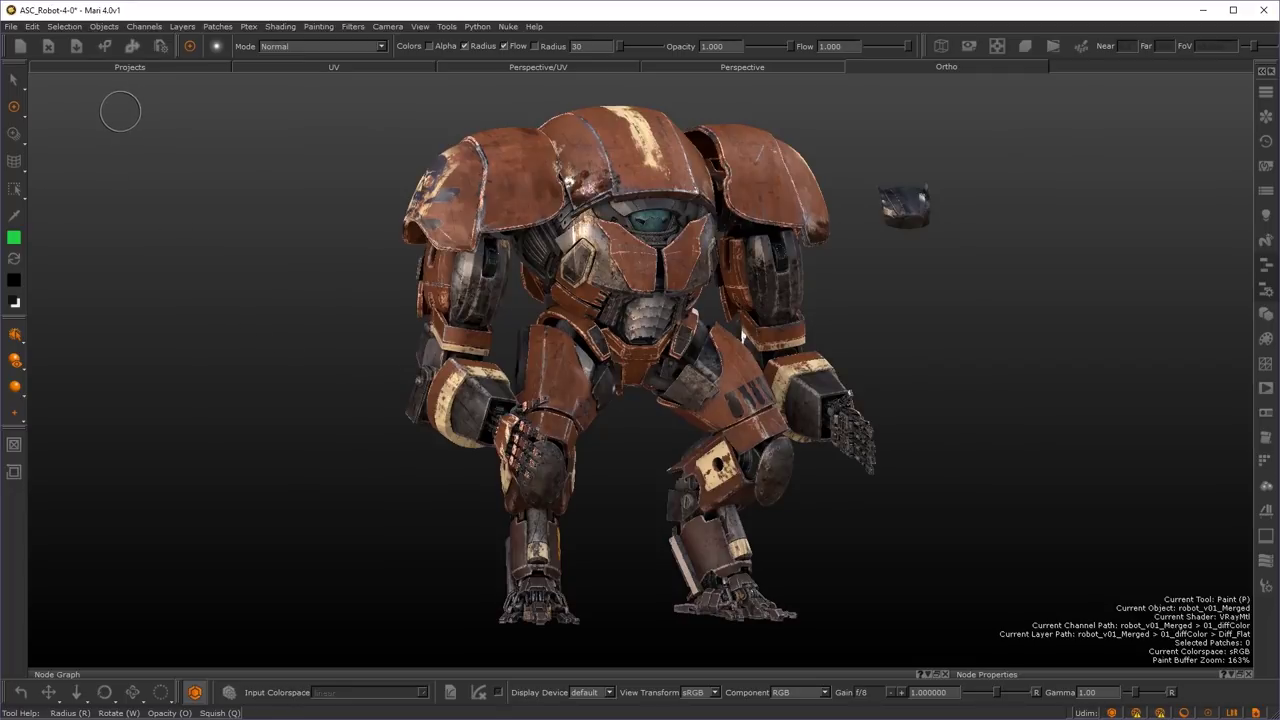
- Close the ASC_Robot-4-0 project and discard its unsaved changes
left_click(8, 26)
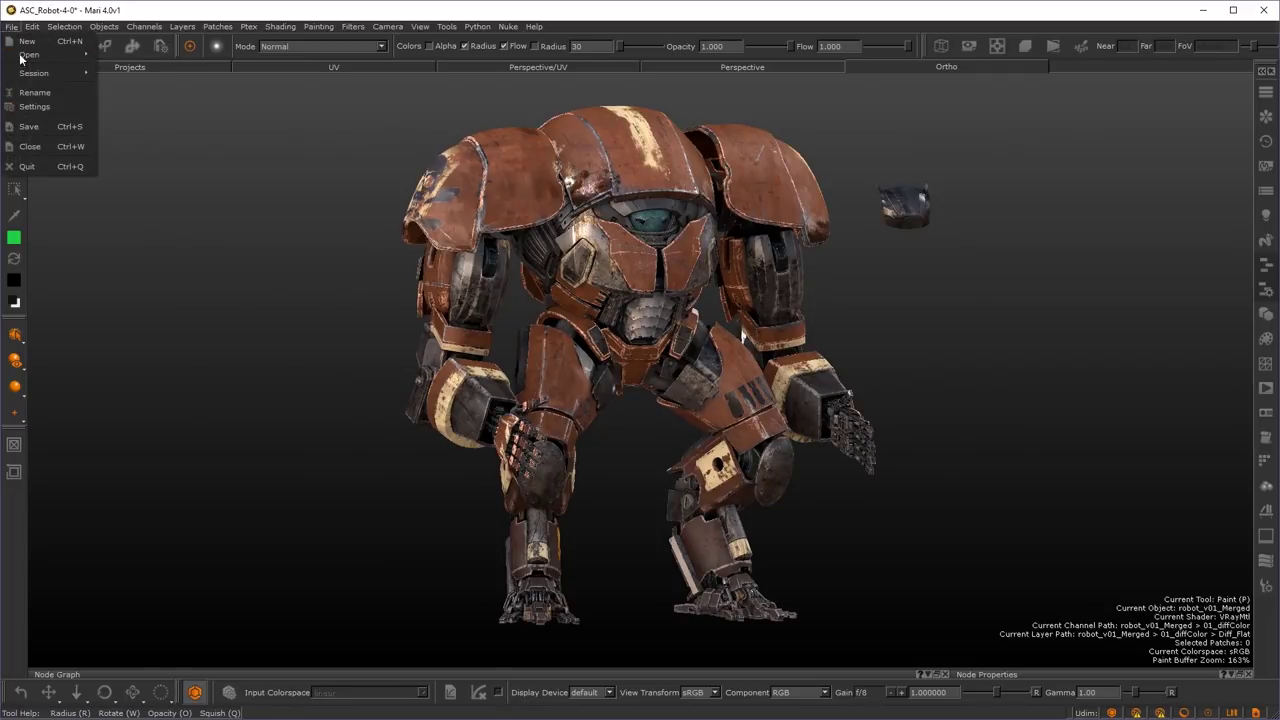
left_click(30, 147)
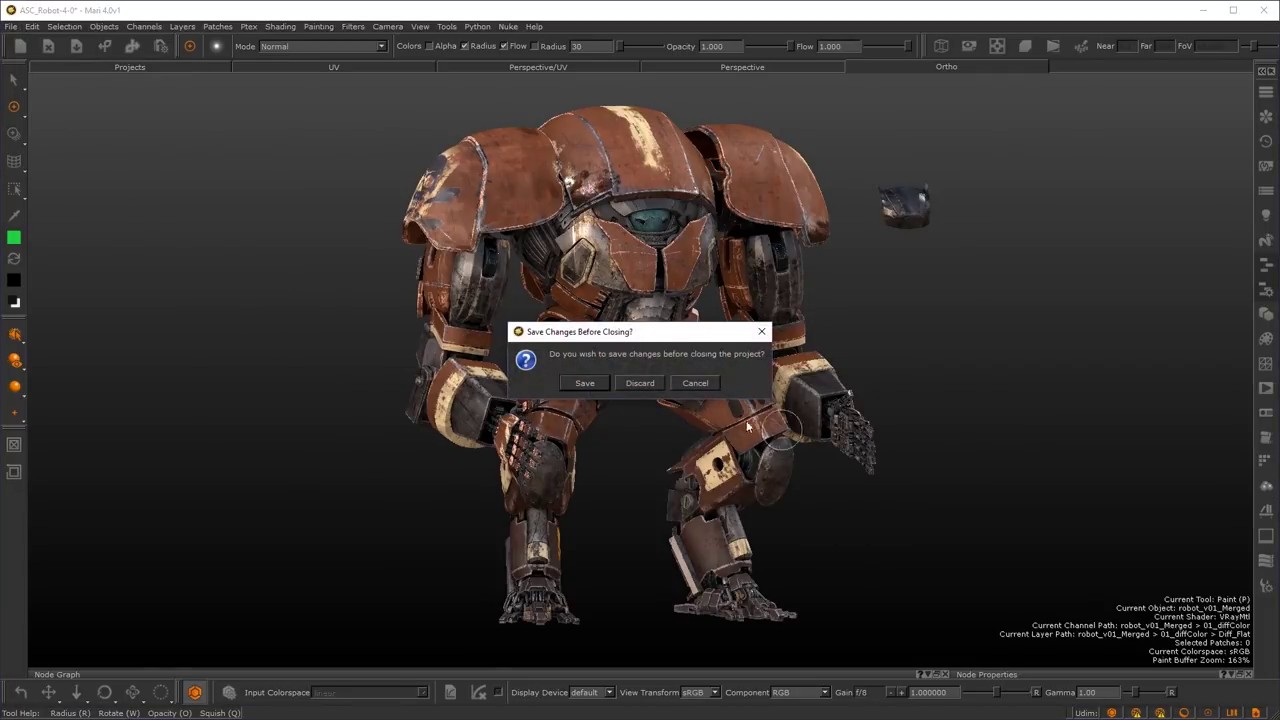
left_click(628, 384)
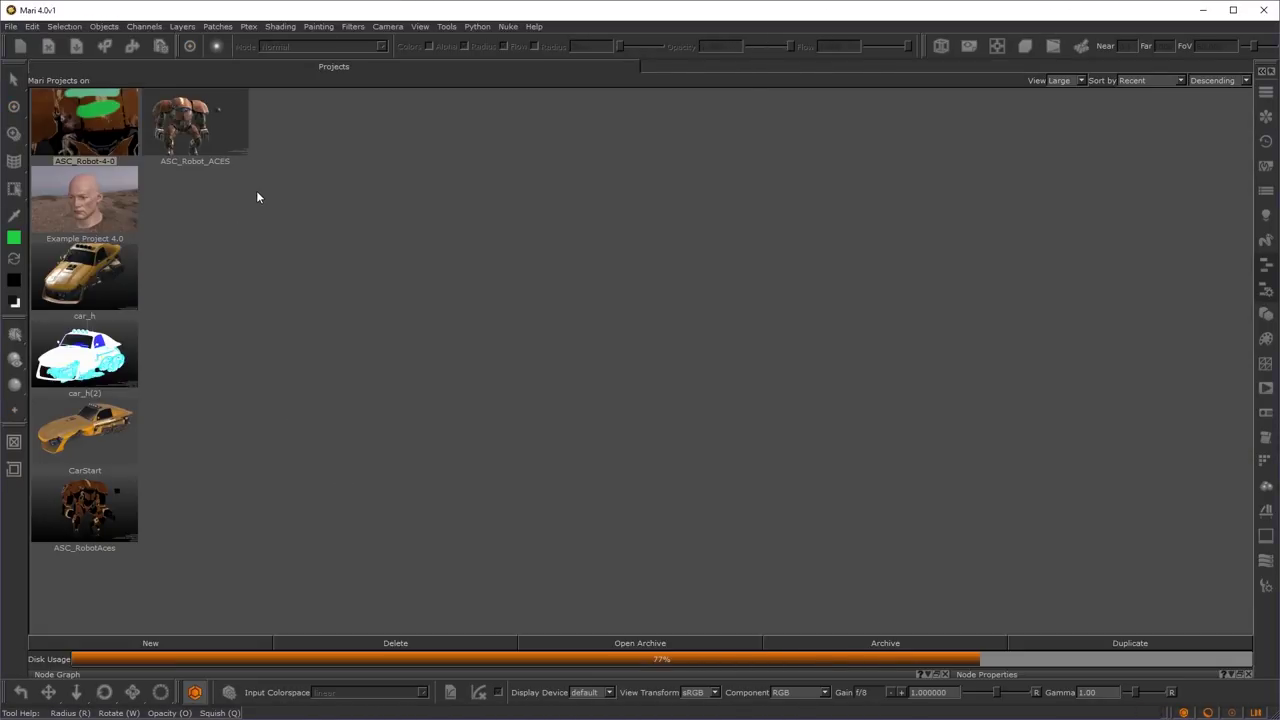
- Start setting up a new project and bring up its channel settings
left_click(14, 30)
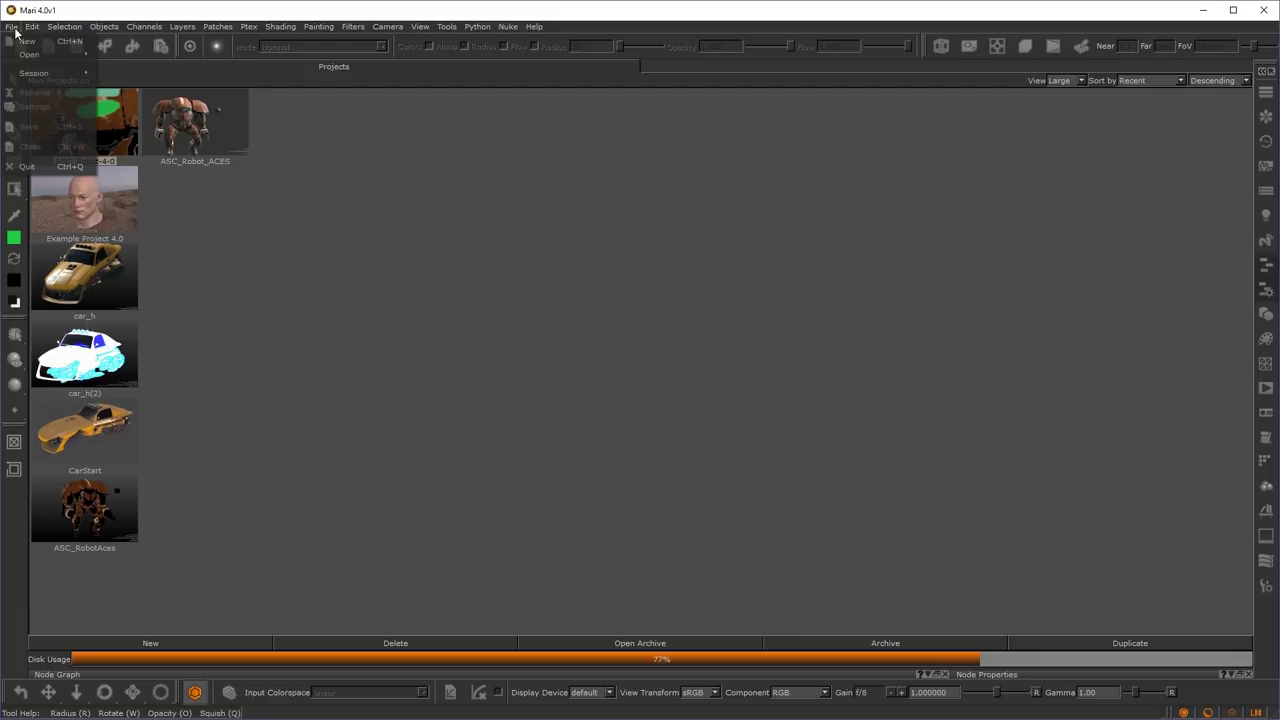
mouse_move(26, 62)
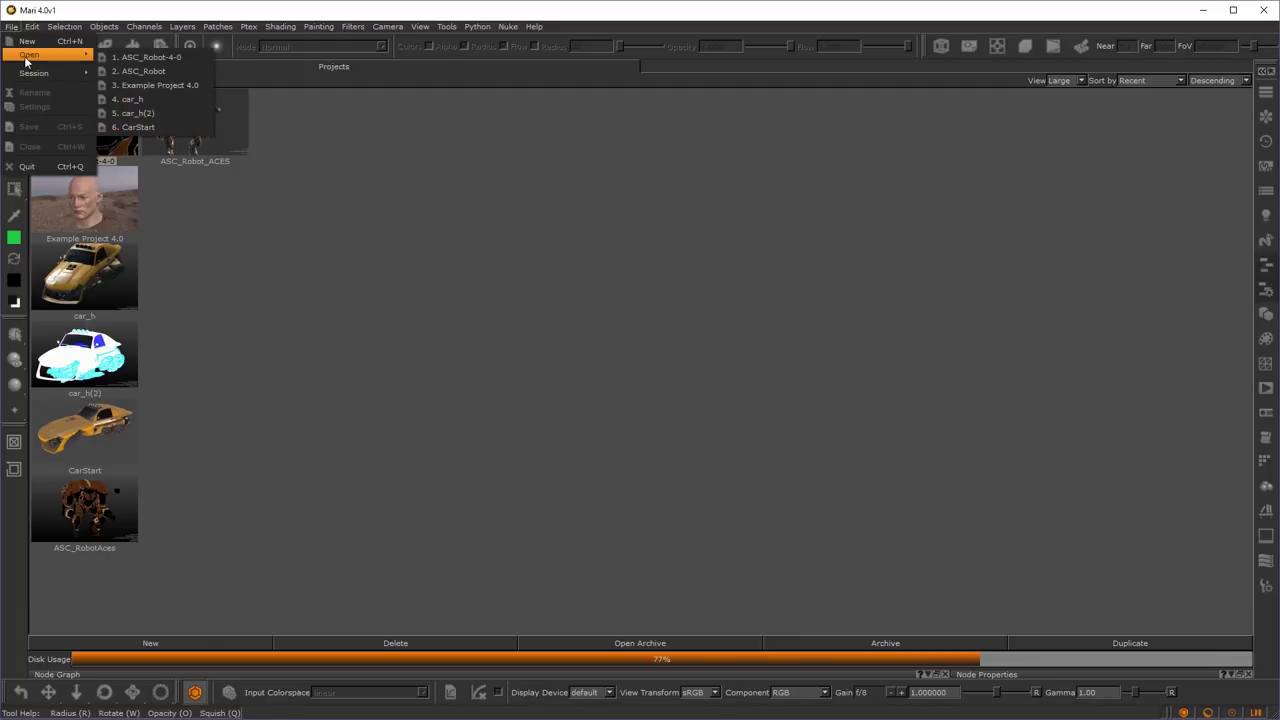
left_click(28, 41)
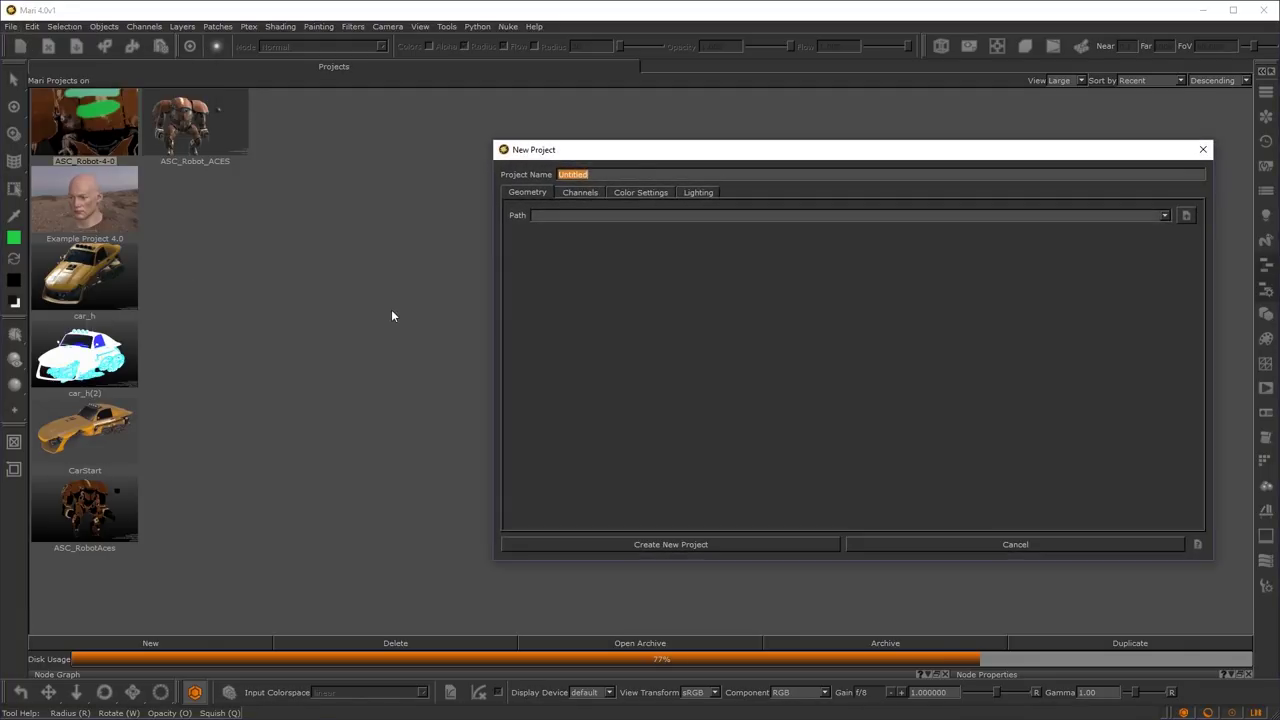
left_click_drag(635, 155, 538, 128)
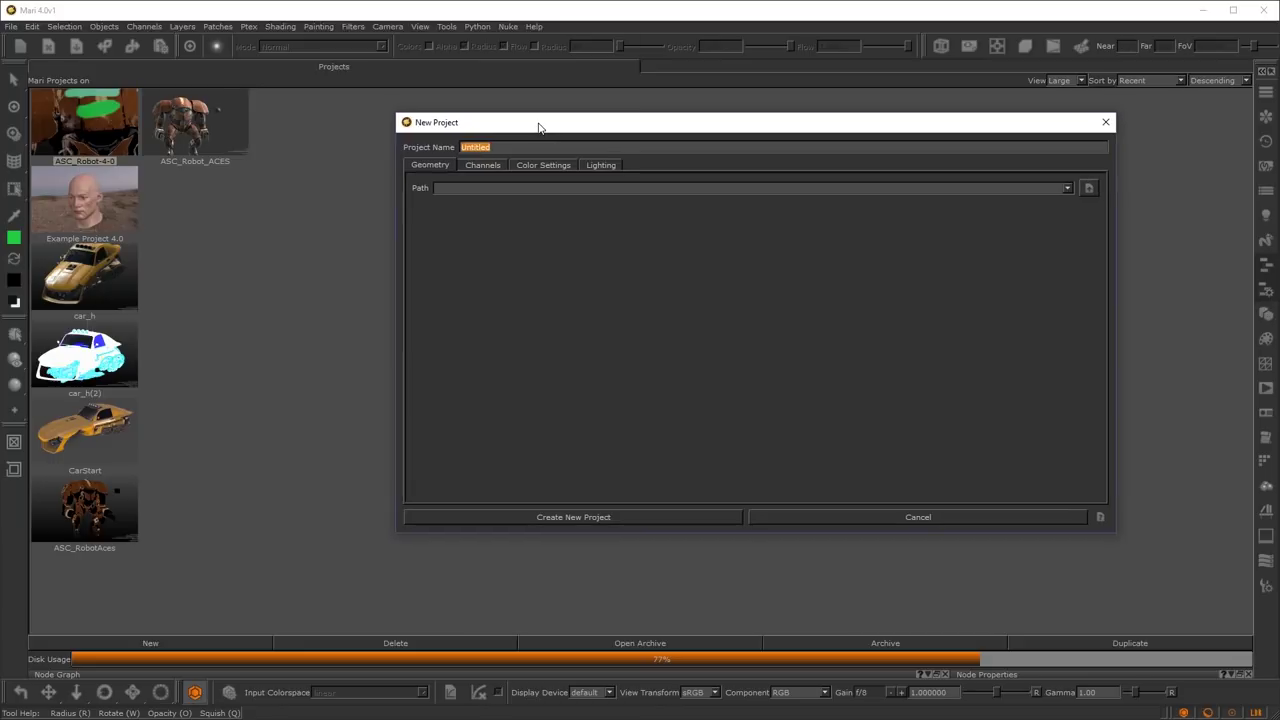
left_click(477, 166)
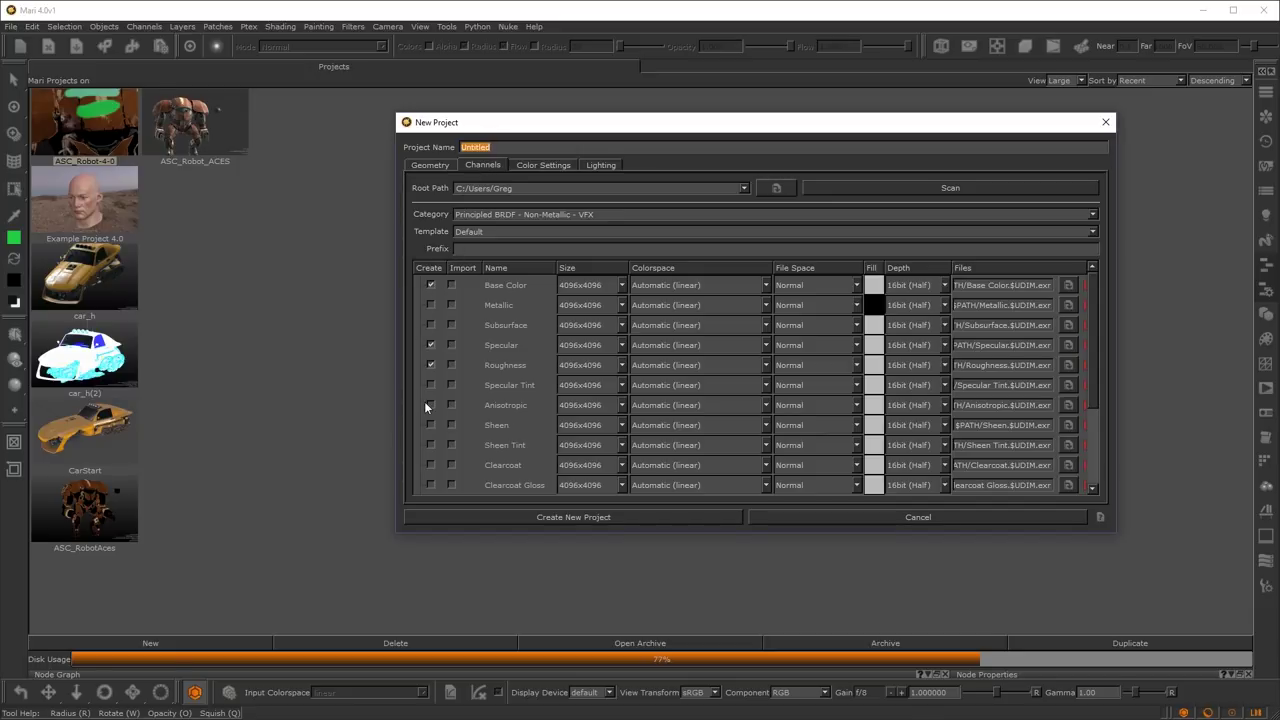
- Try the BRDF - Games channel category for the new project, and dismiss the setup without creating it
left_click(507, 214)
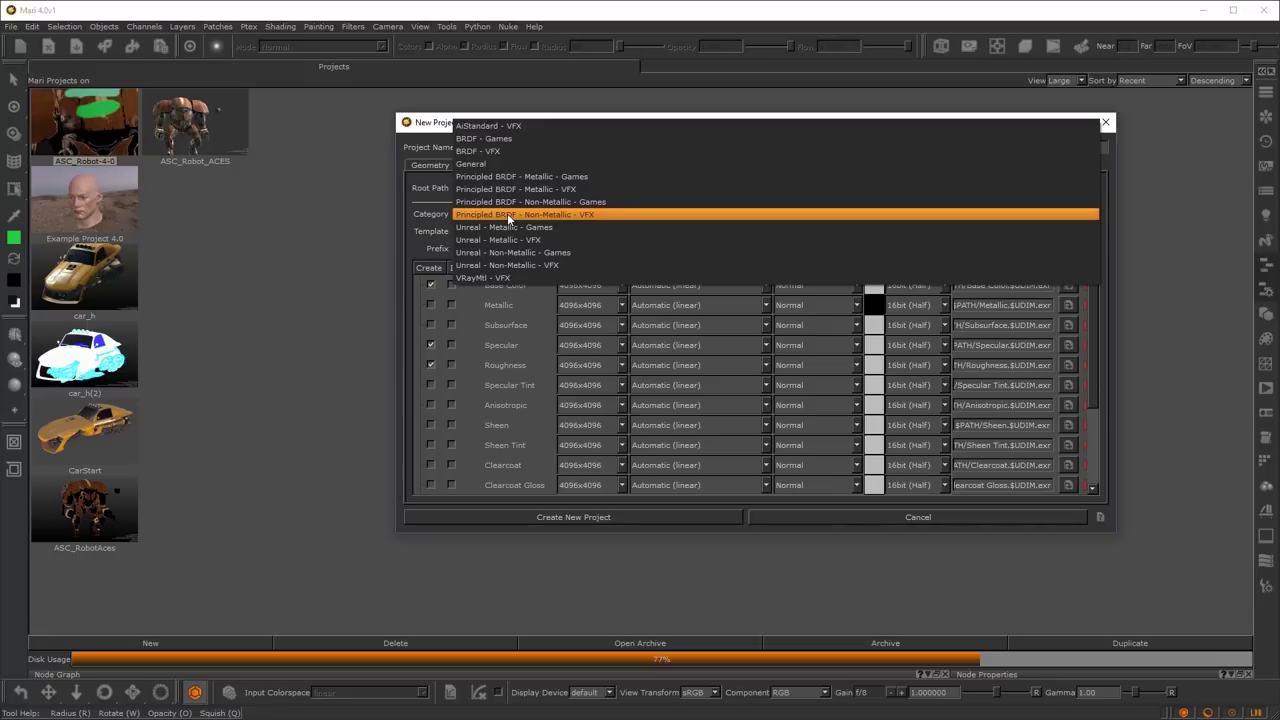
left_click(502, 137)
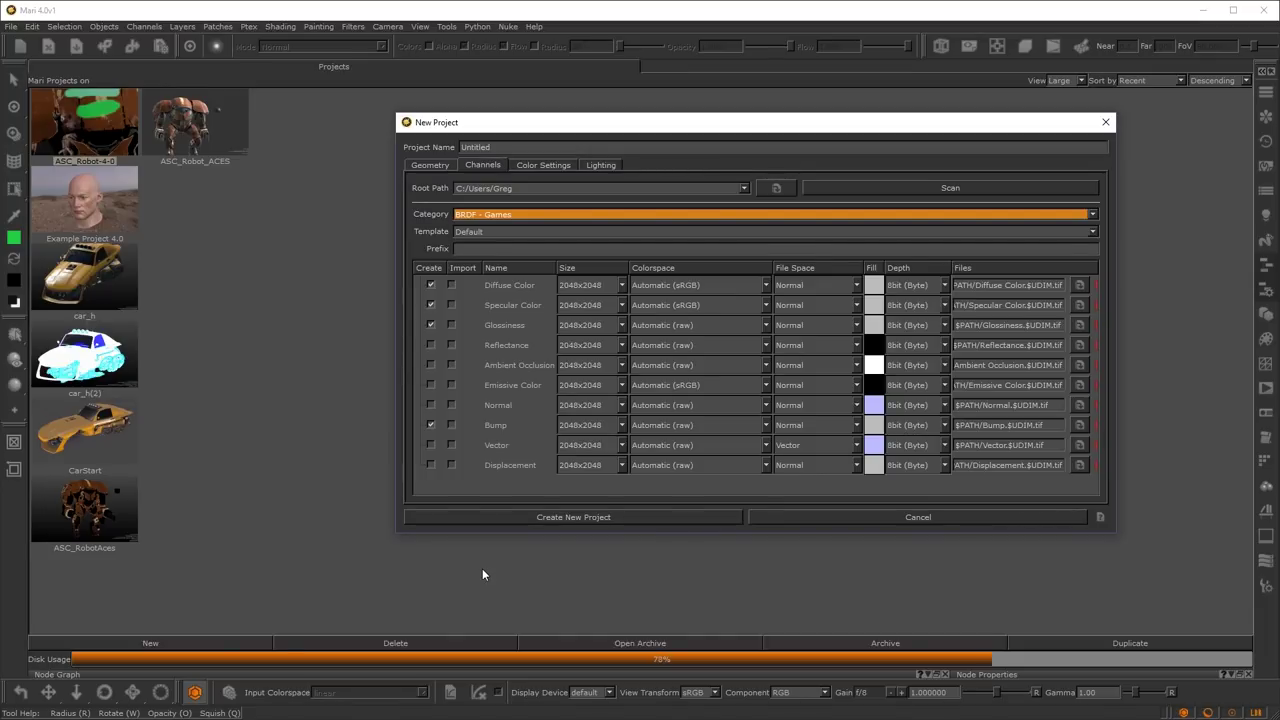
left_click(1105, 122)
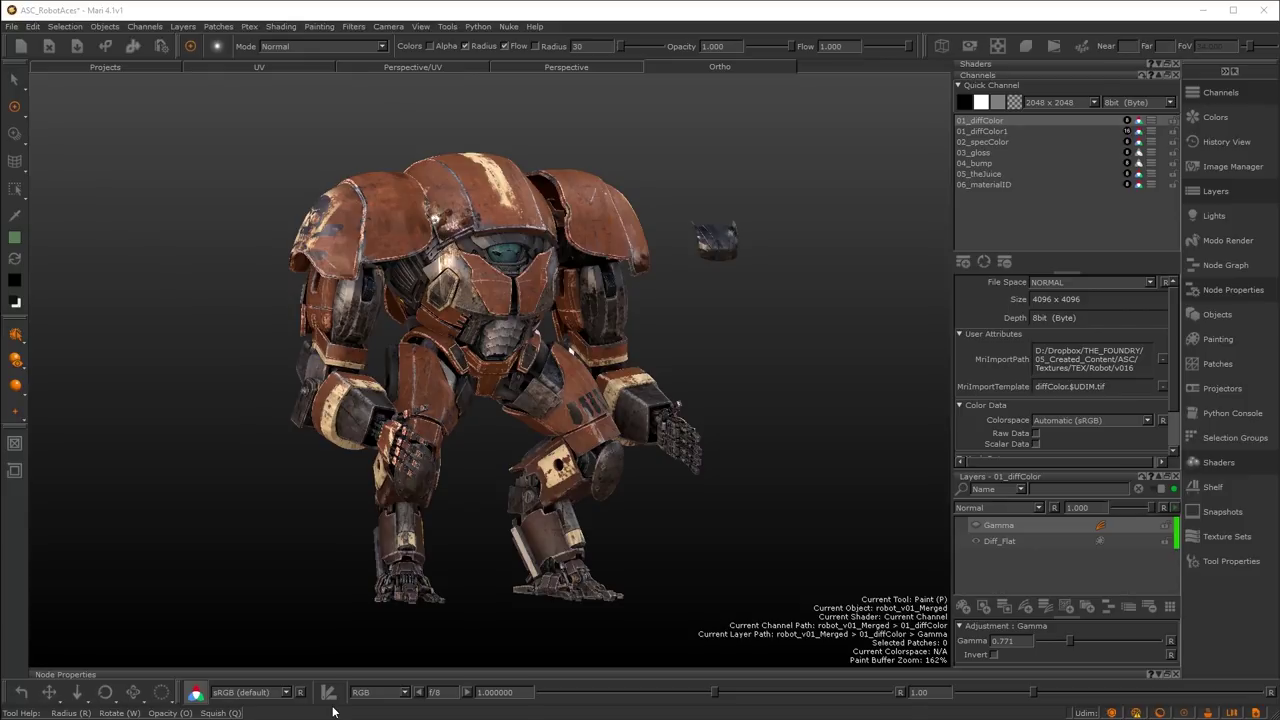
- Examine the view transform options for the ASC_RobotAces project and choose sRGB (default)
left_click(259, 693)
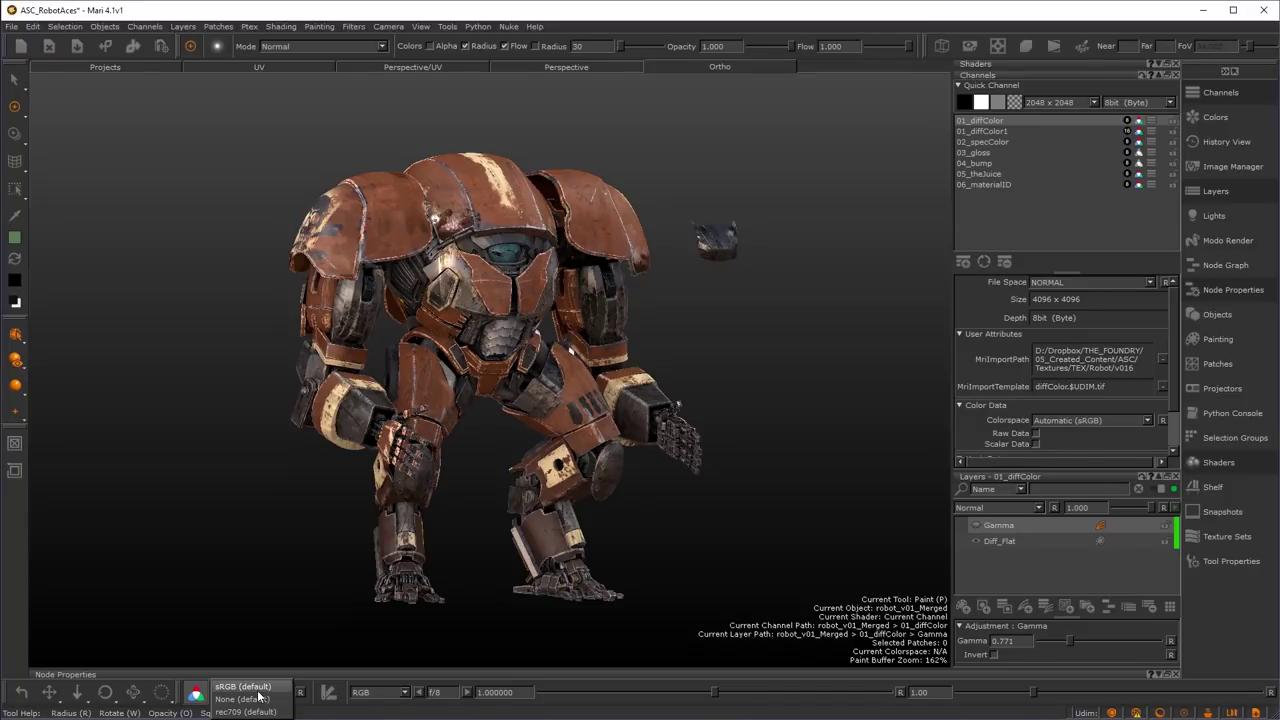
left_click(243, 687)
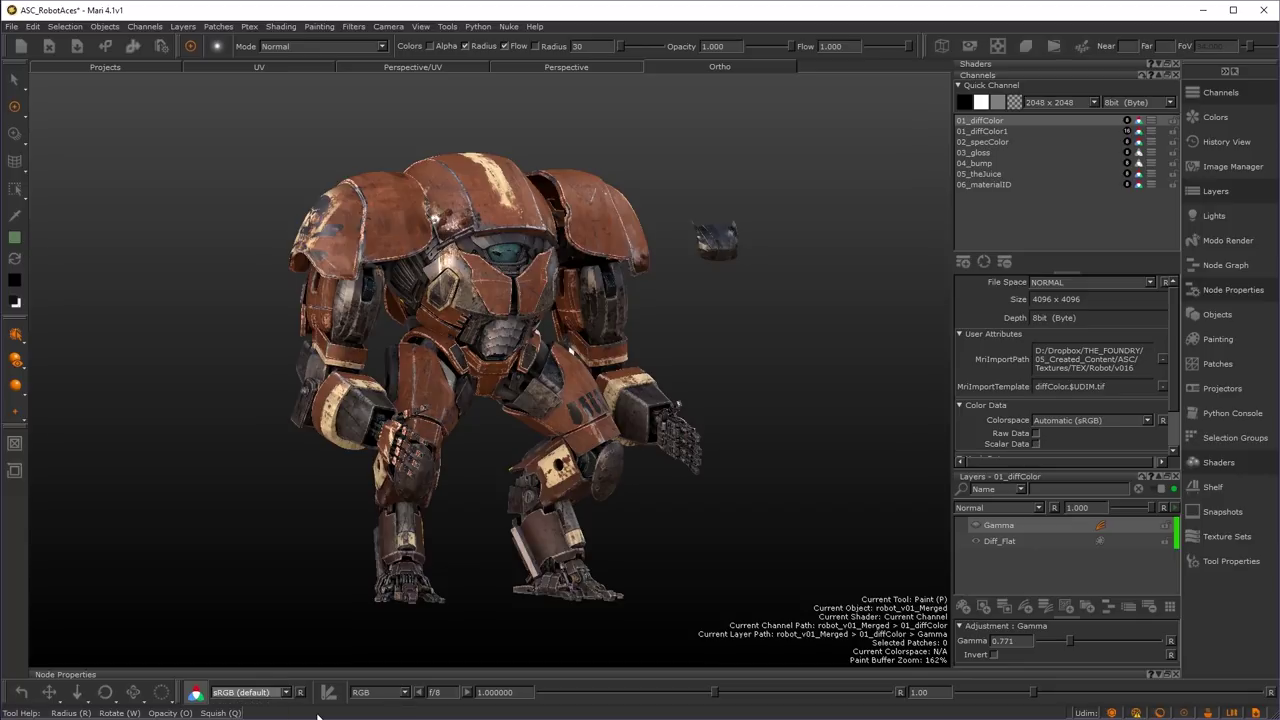
left_click(196, 696)
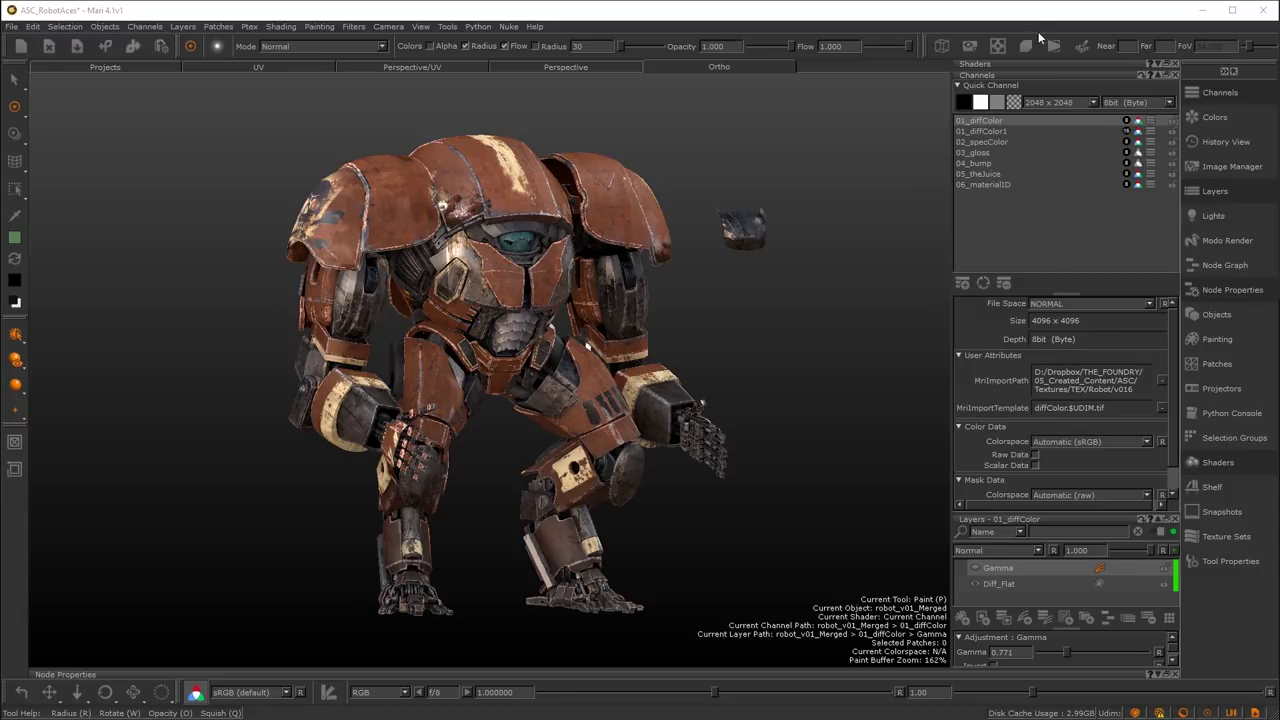
left_click(1014, 62)
left_click(994, 80)
left_click(996, 63)
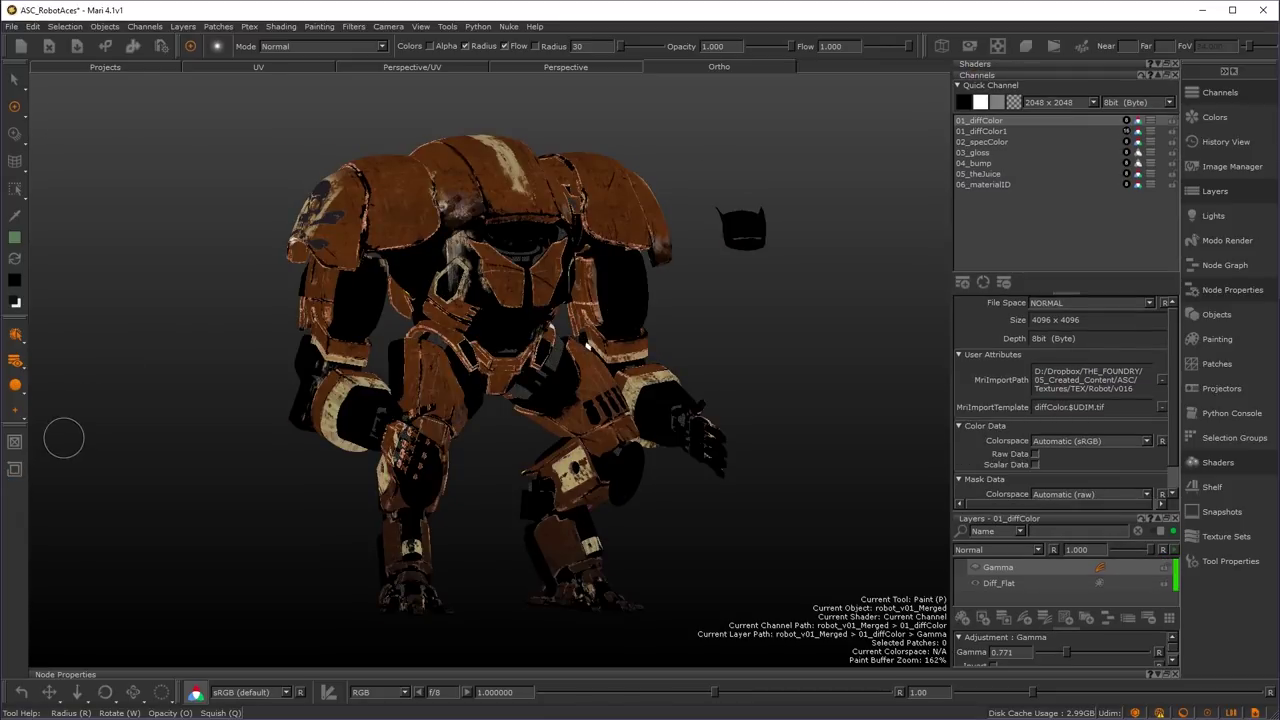
- Select the 03_gloss channel and try its Scalar Data option off and back on
left_click(976, 154)
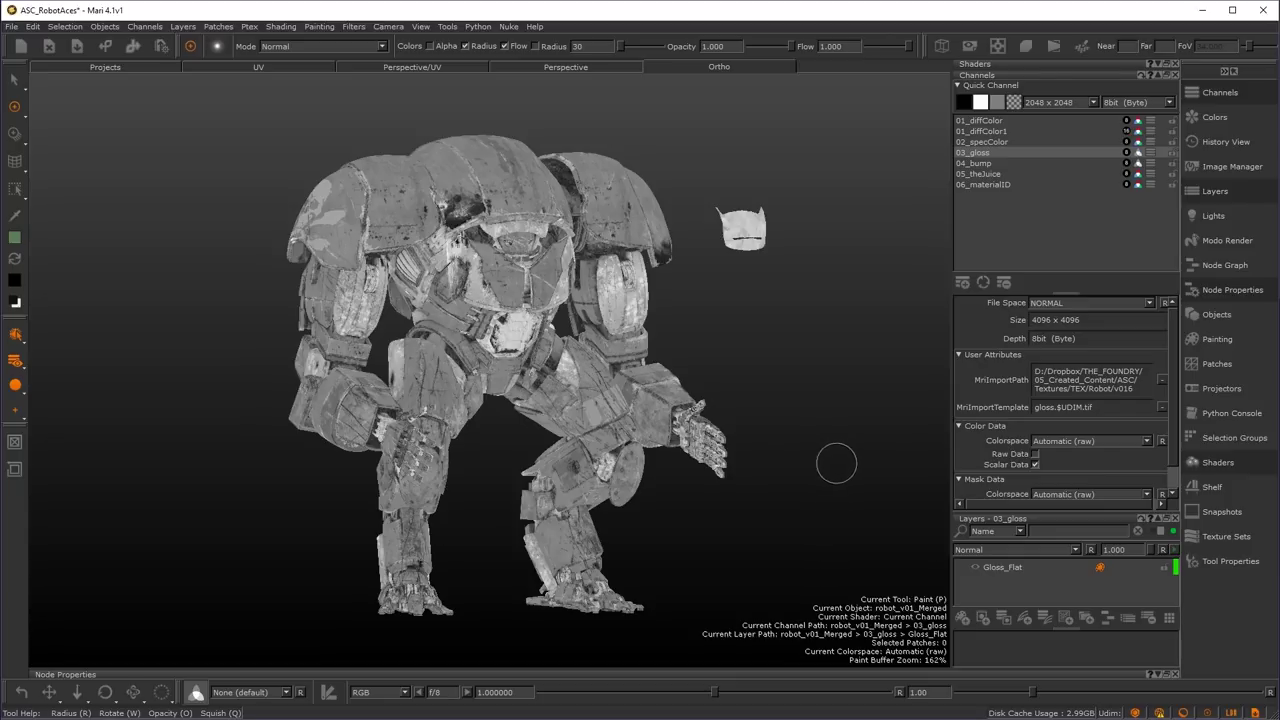
left_click(1035, 464)
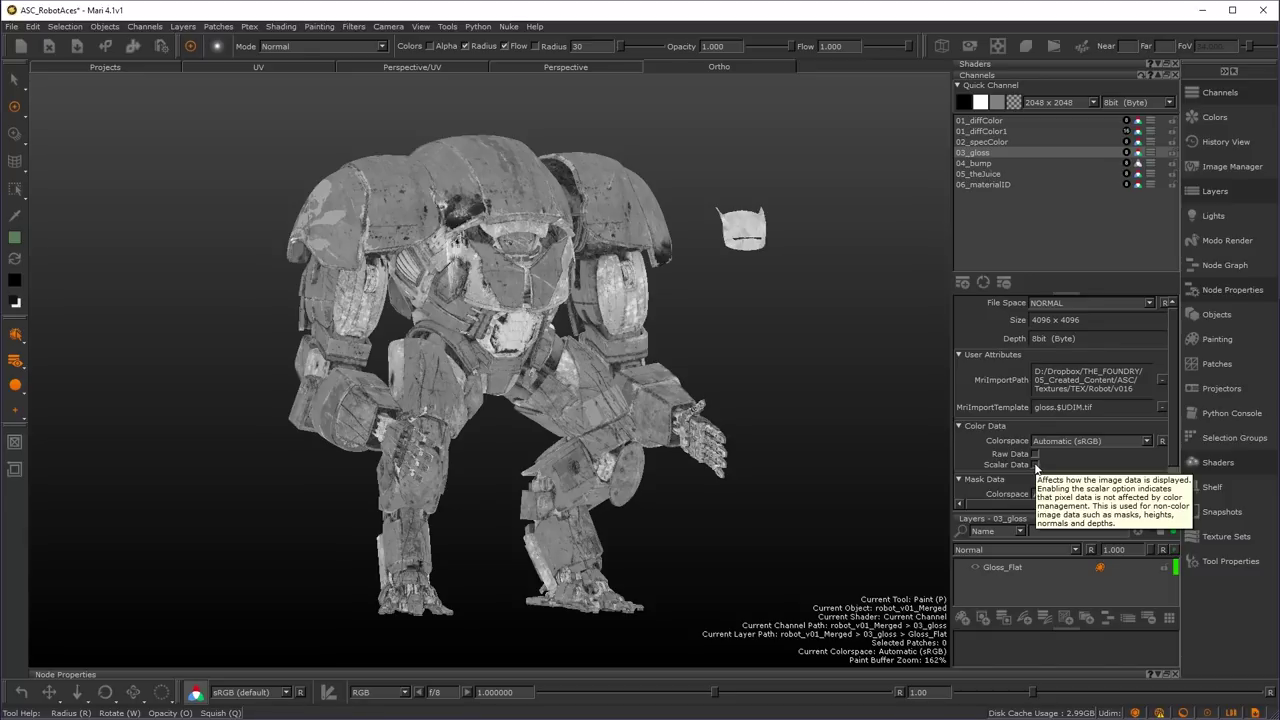
left_click(1035, 464)
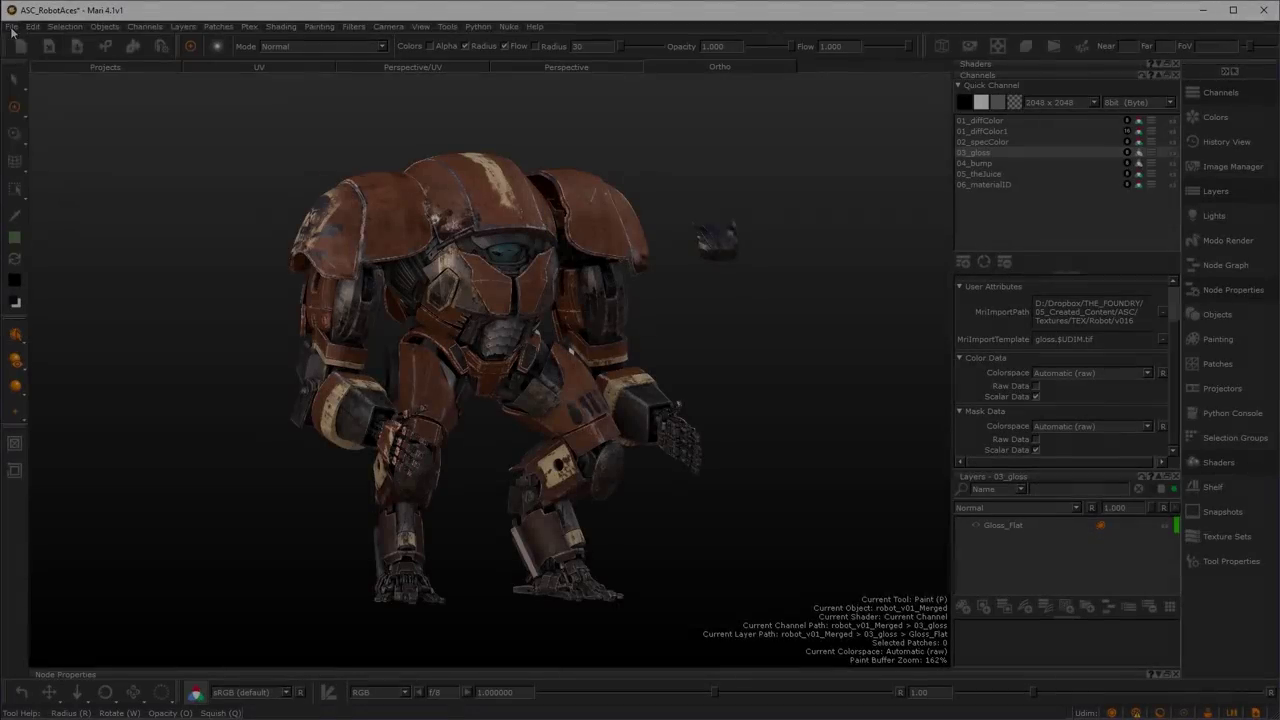
- Review the colorspace section and OCIO Config choices in the project settings, and close them without changing anything
left_click(12, 27)
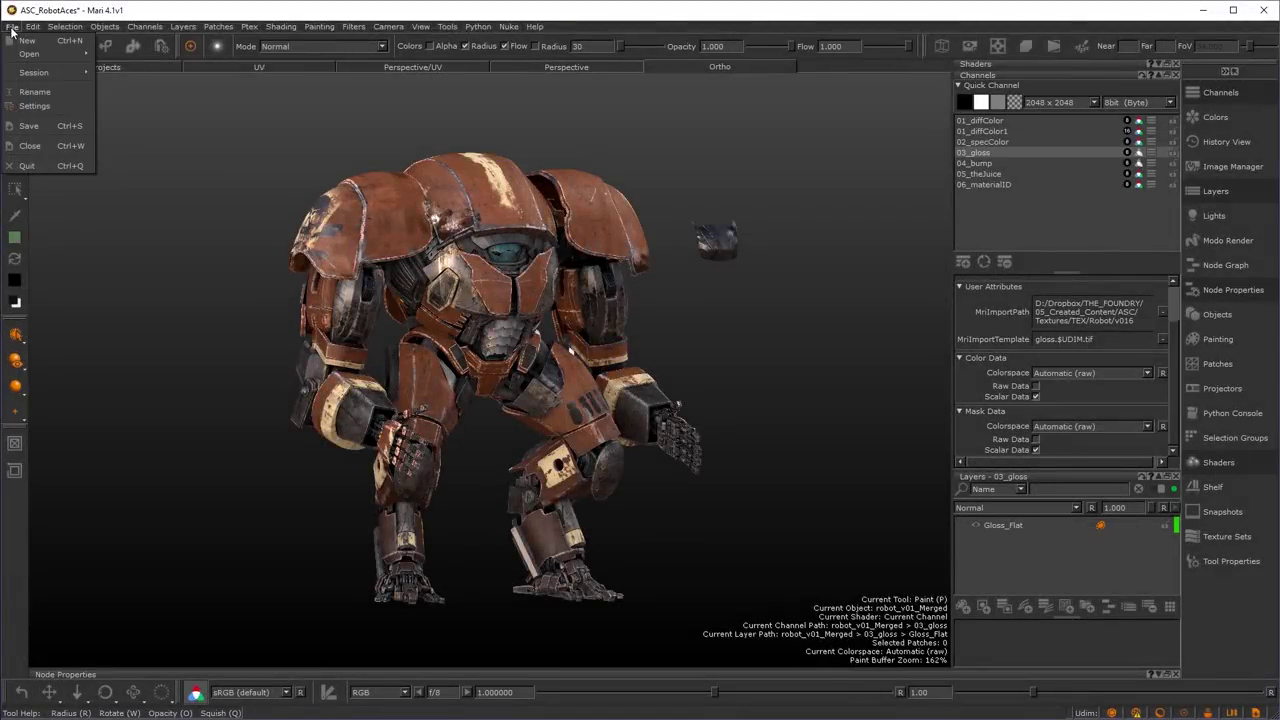
left_click(31, 108)
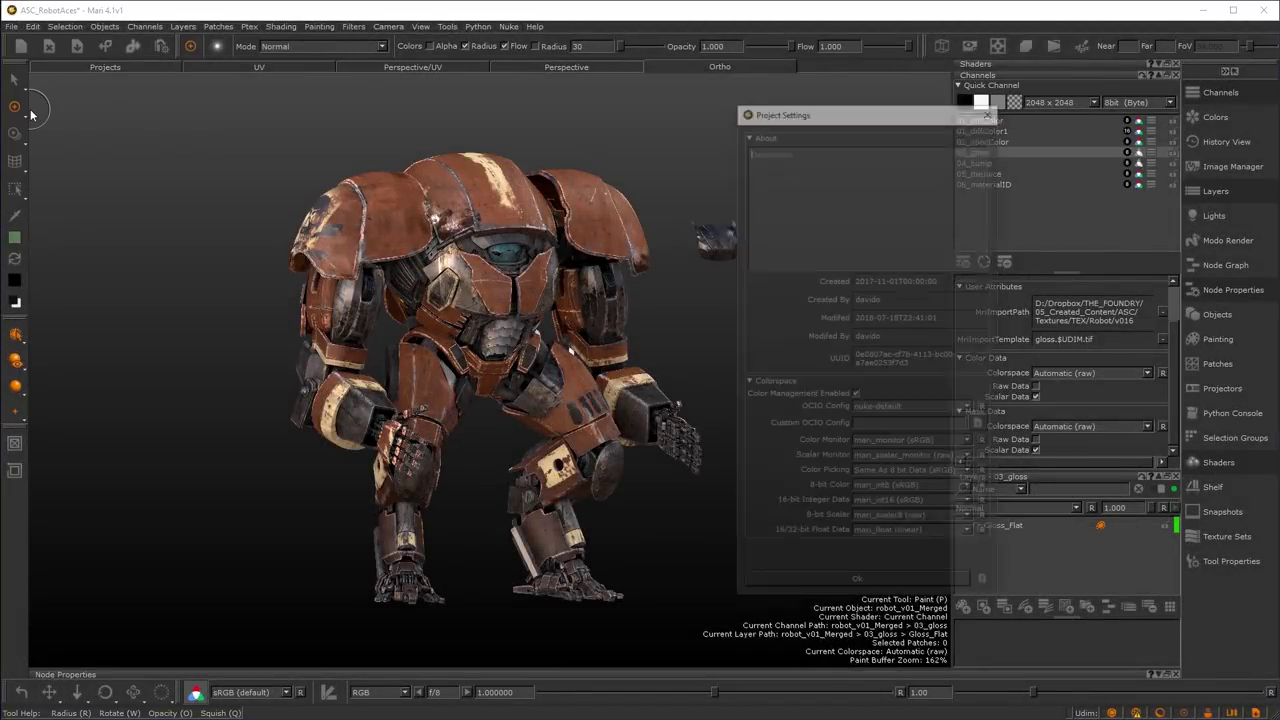
left_click_drag(876, 110, 213, 94)
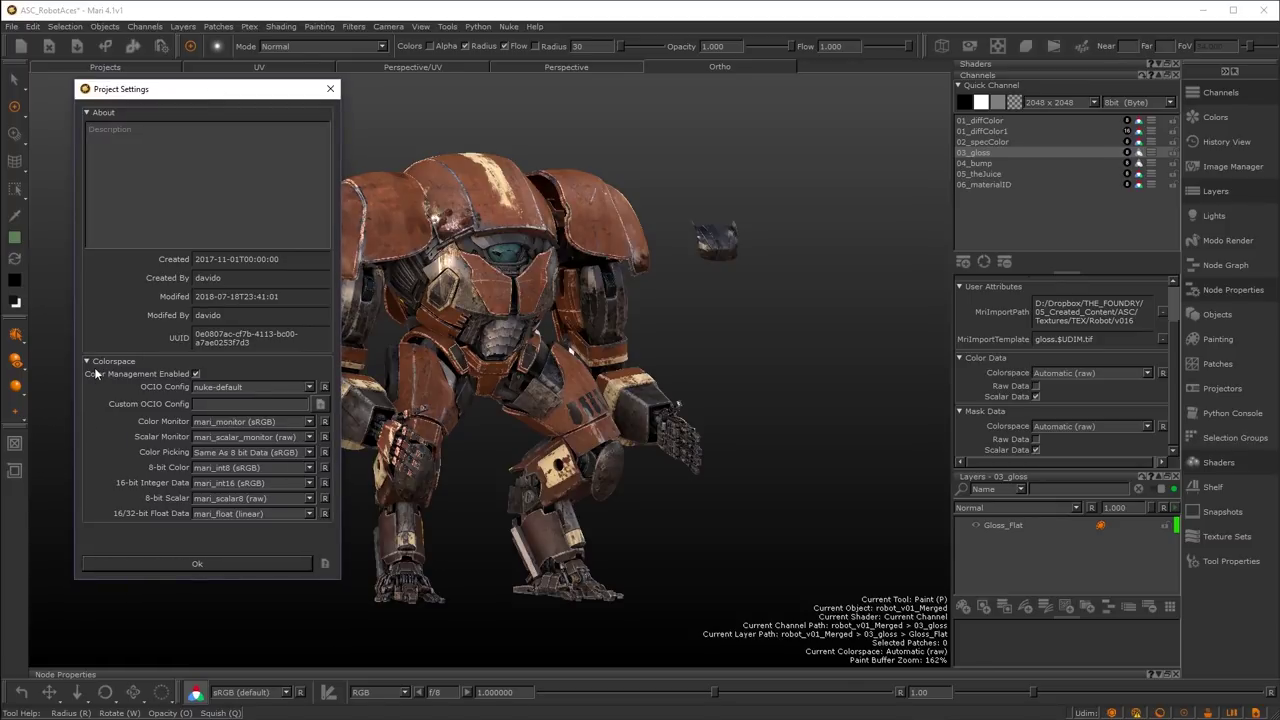
left_click(222, 388)
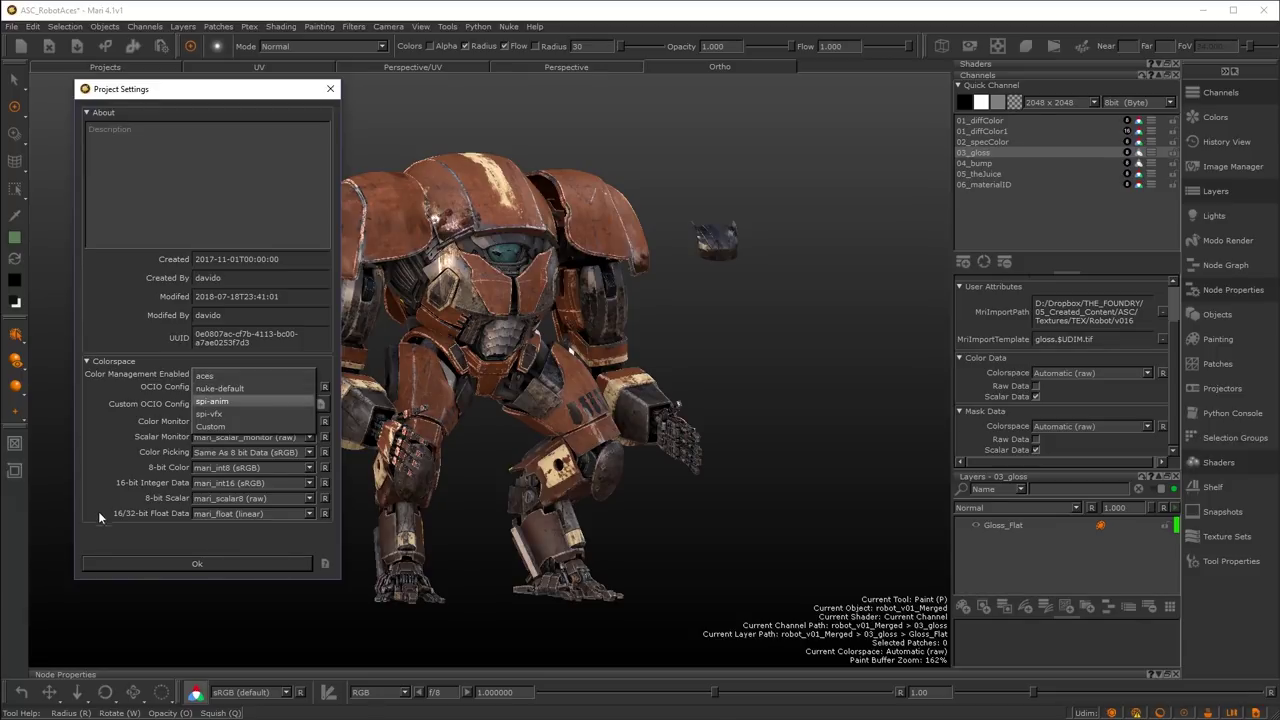
left_click(117, 540)
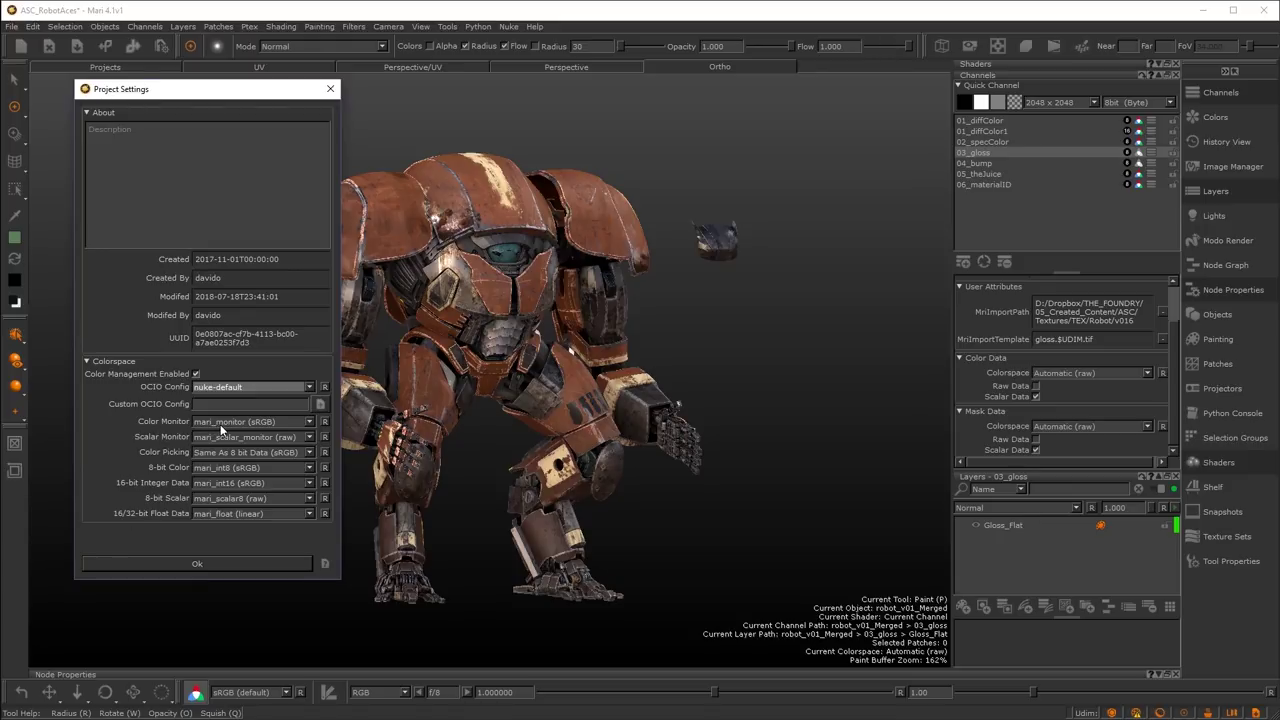
mouse_move(222, 430)
left_click(330, 88)
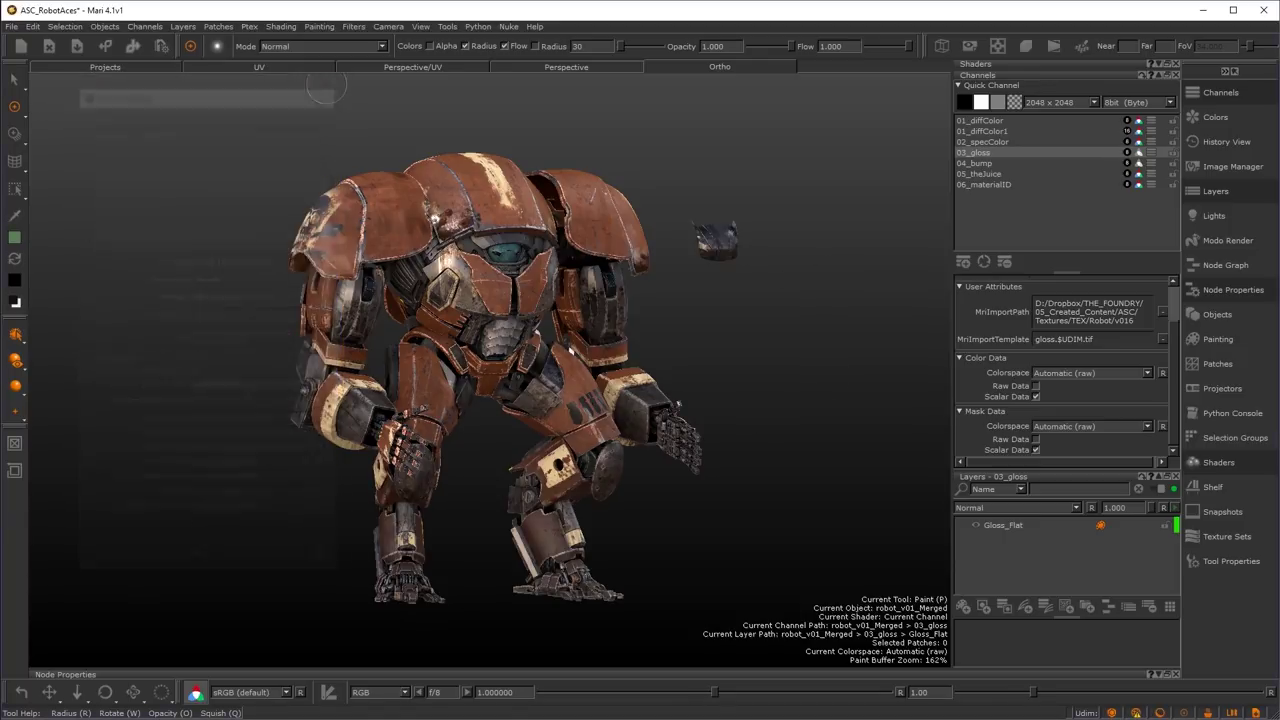
- Open the Image Manager beside the model and inspect the colorspace information of paintedMetal_09.tif
left_click(1193, 168)
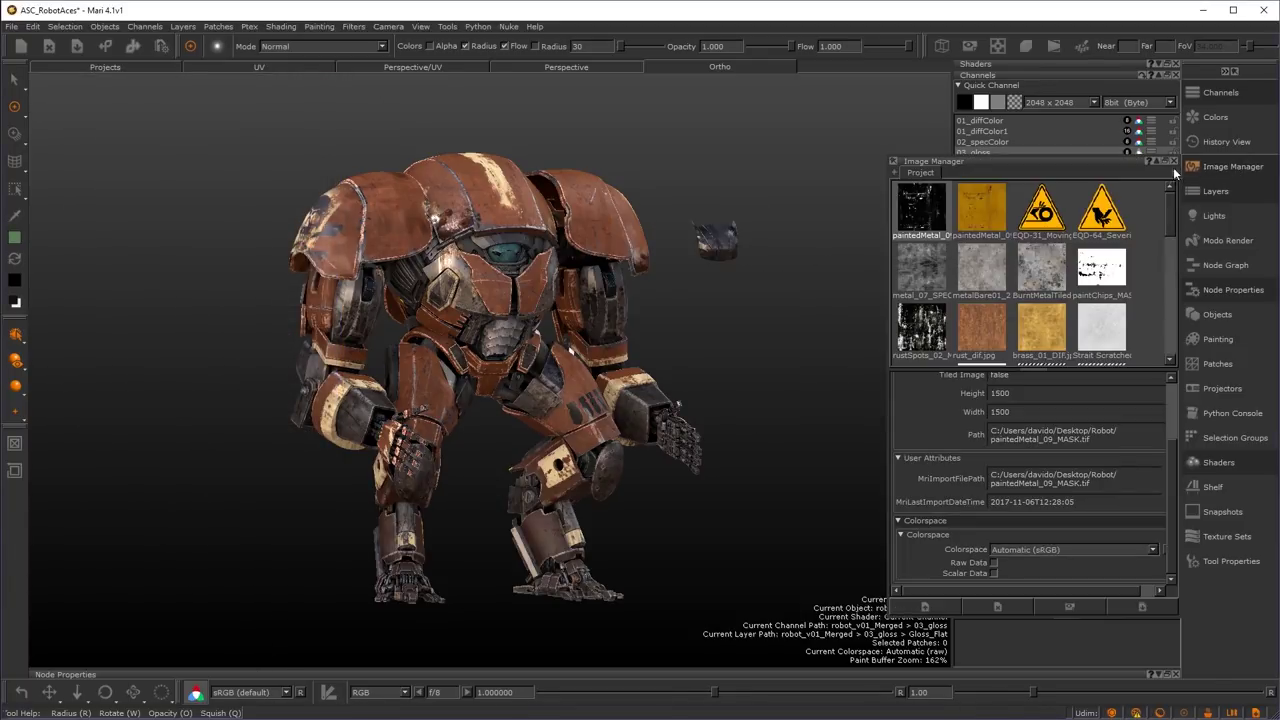
left_click_drag(1109, 158, 820, 169)
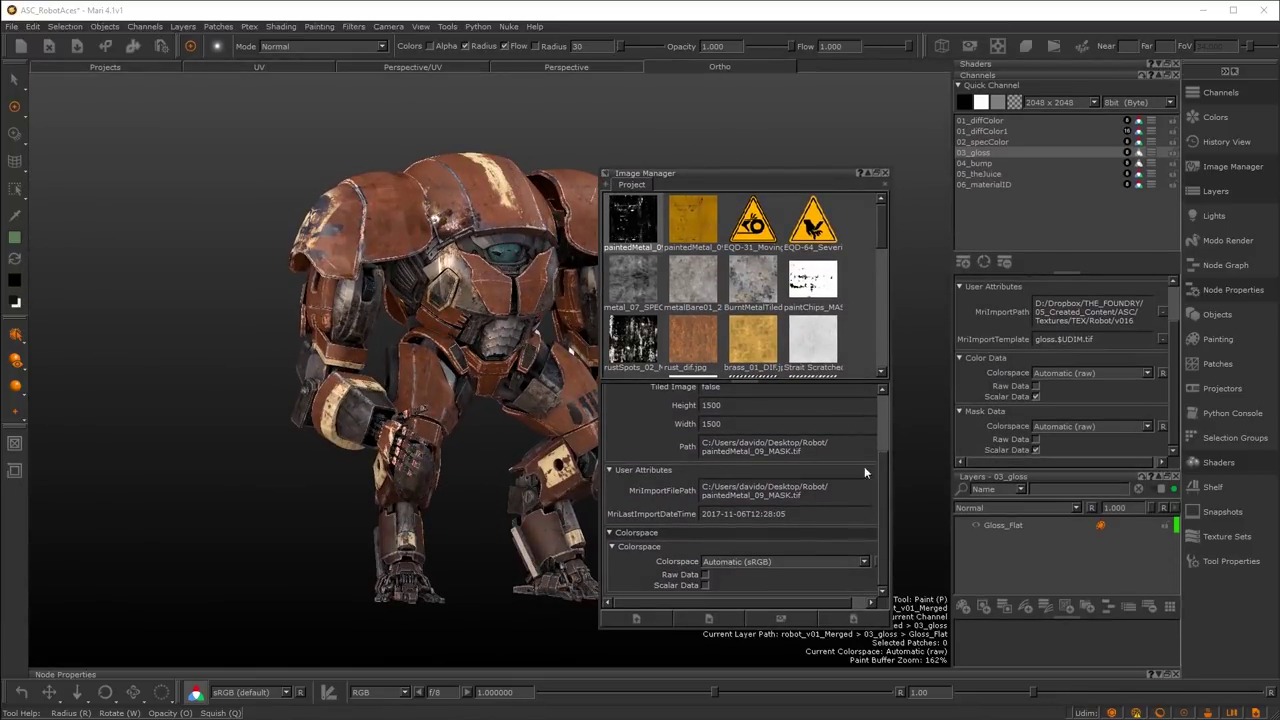
left_click_drag(879, 467, 879, 464)
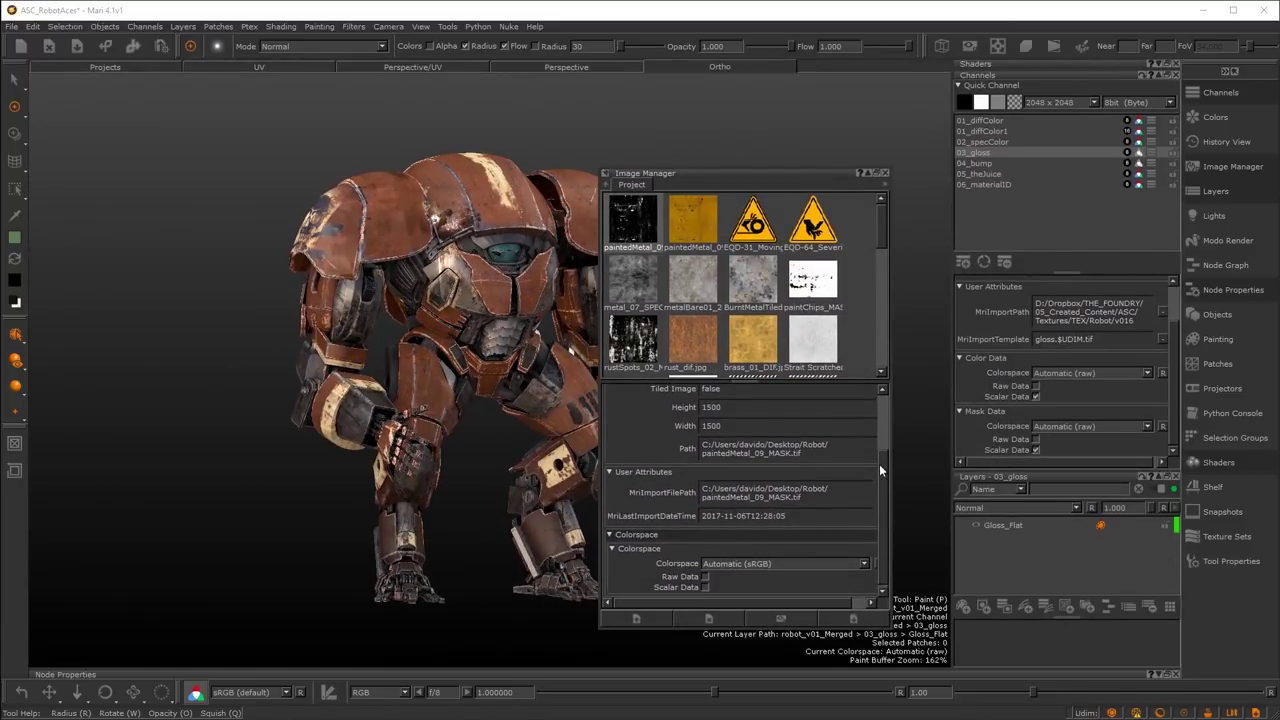
left_click(667, 230)
left_click_drag(883, 426, 883, 492)
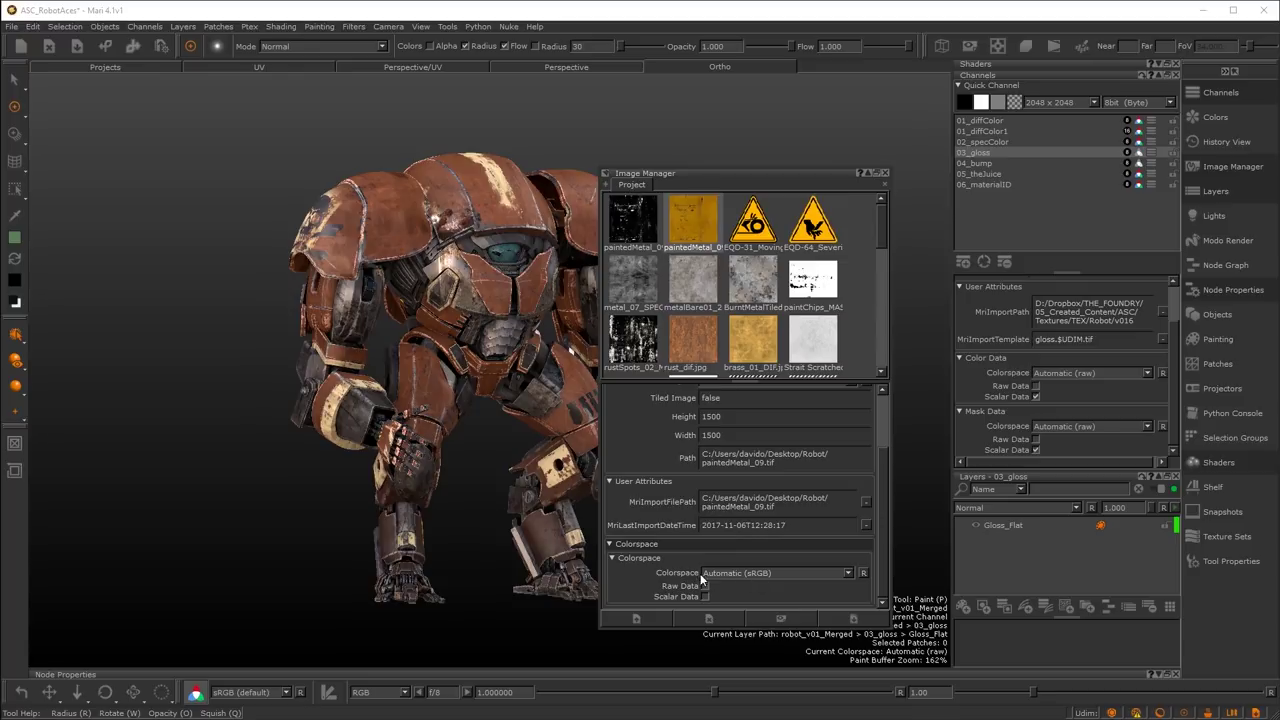
mouse_move(738, 572)
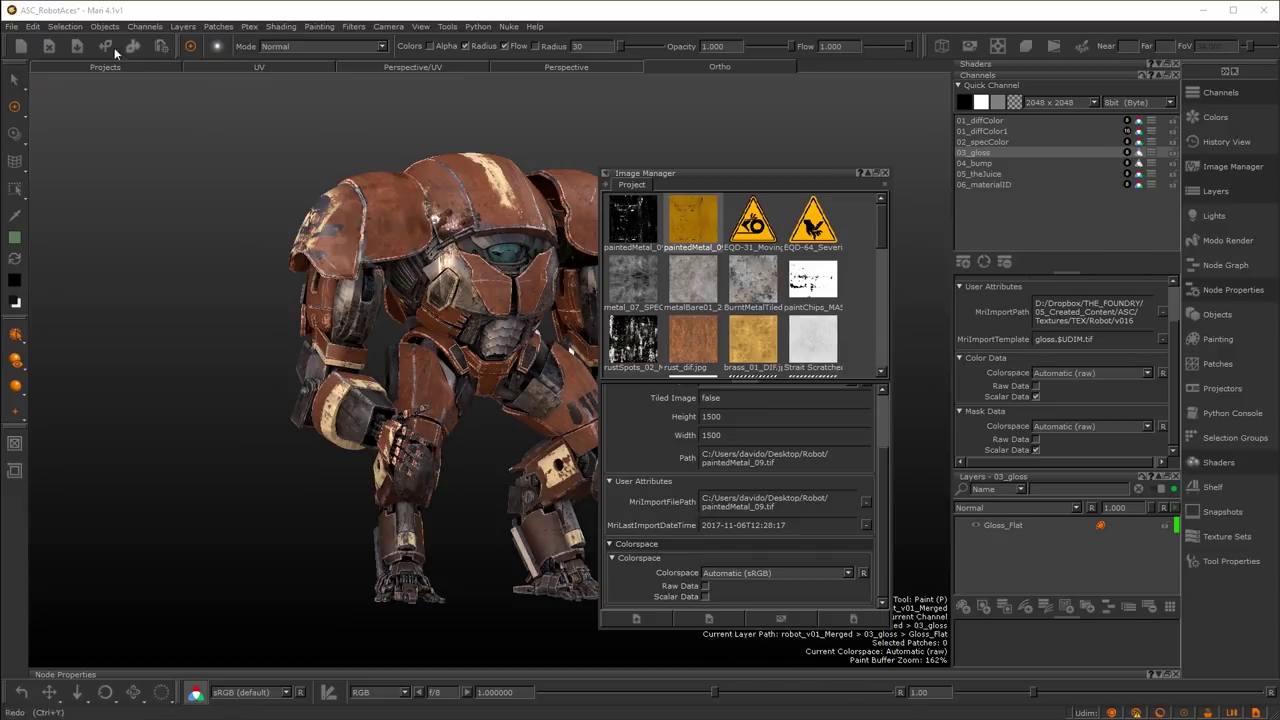
- Check the 8-bit and 16-bit colorspace defaults in the project settings, and close them unchanged
left_click(12, 26)
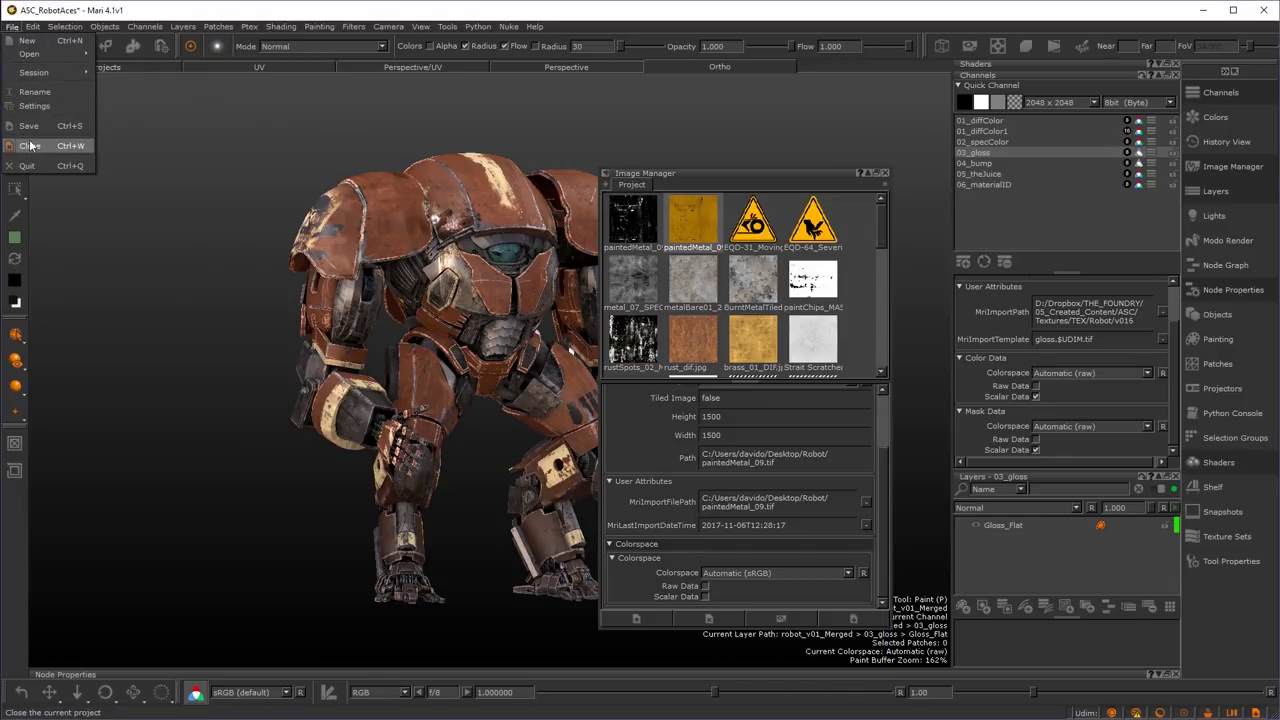
left_click(33, 108)
left_click_drag(925, 120, 354, 118)
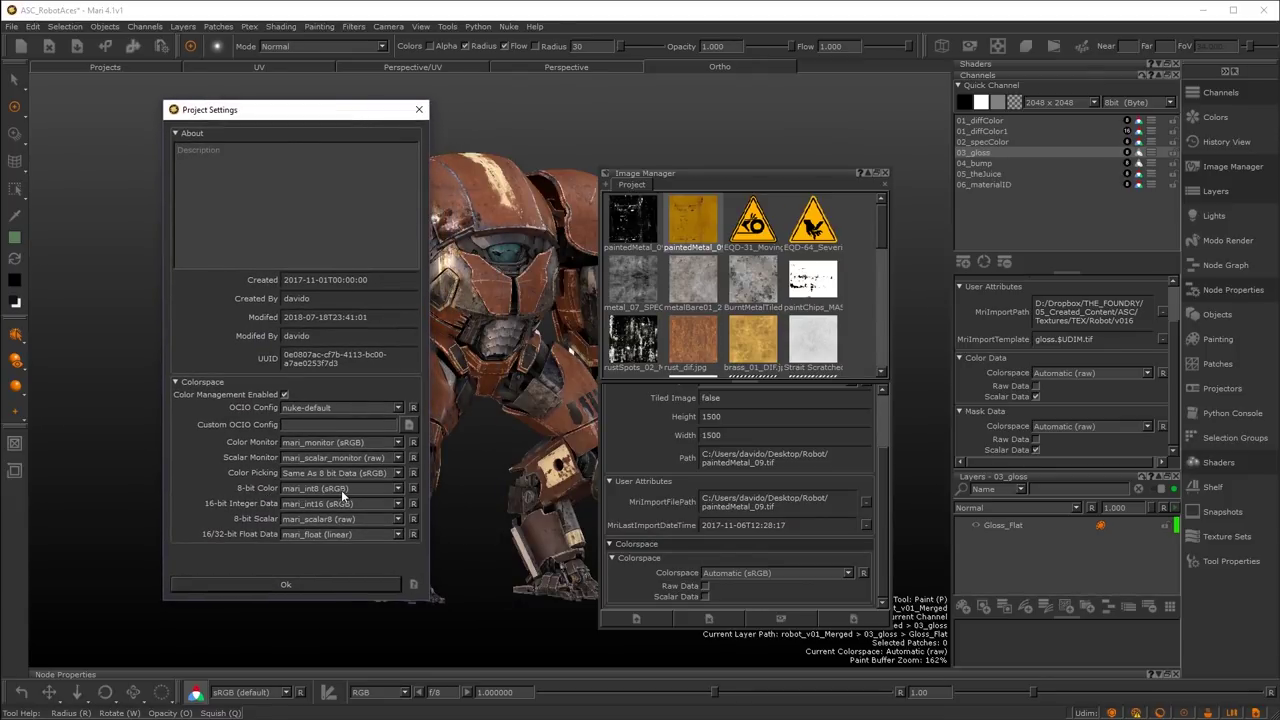
left_click(419, 109)
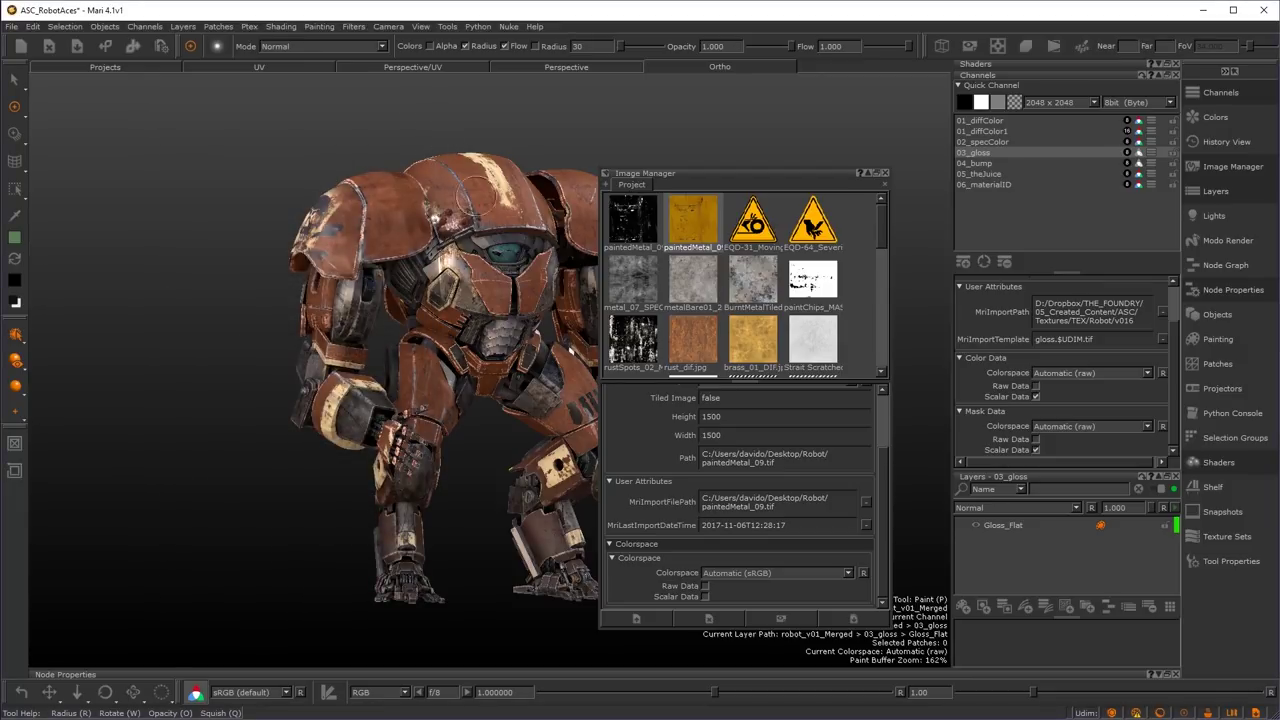
- Examine the colorspace choices for paintedMetal_09.tif and the settings of paintedMetal_09_MASK.tif, and close the Image Manager
left_click(737, 573)
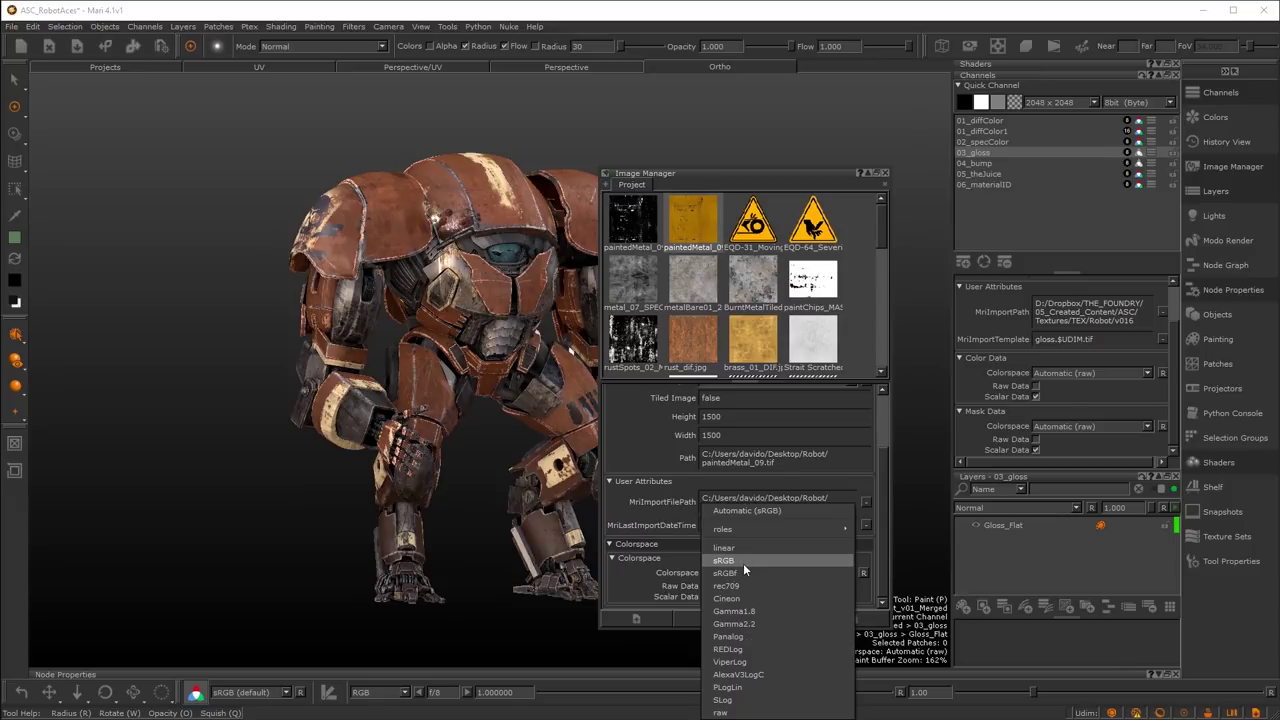
left_click(884, 527)
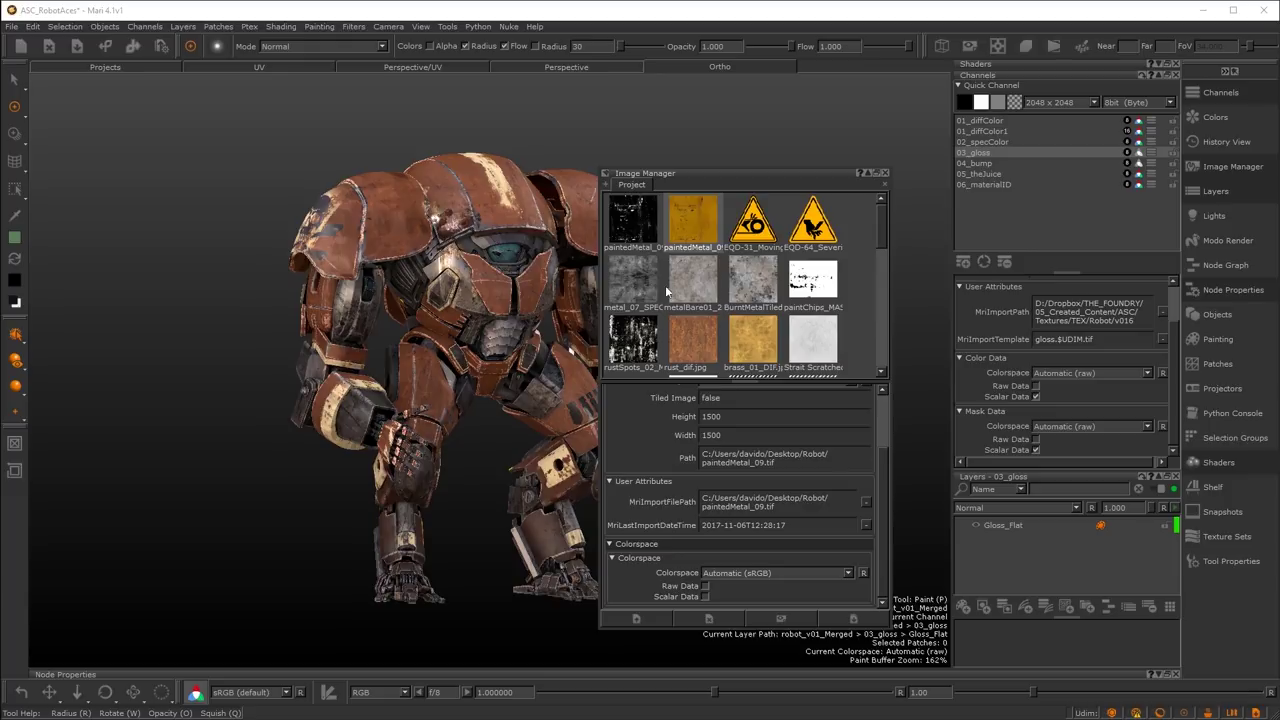
left_click(650, 227)
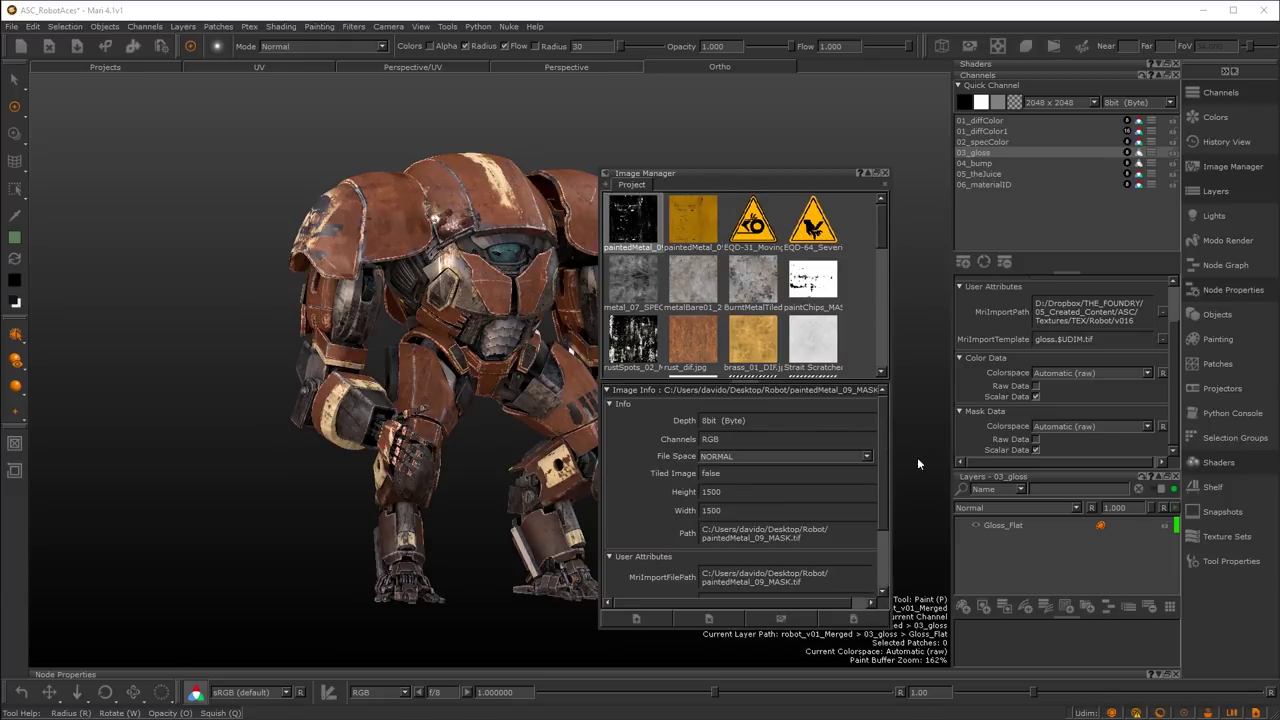
left_click_drag(886, 471, 873, 540)
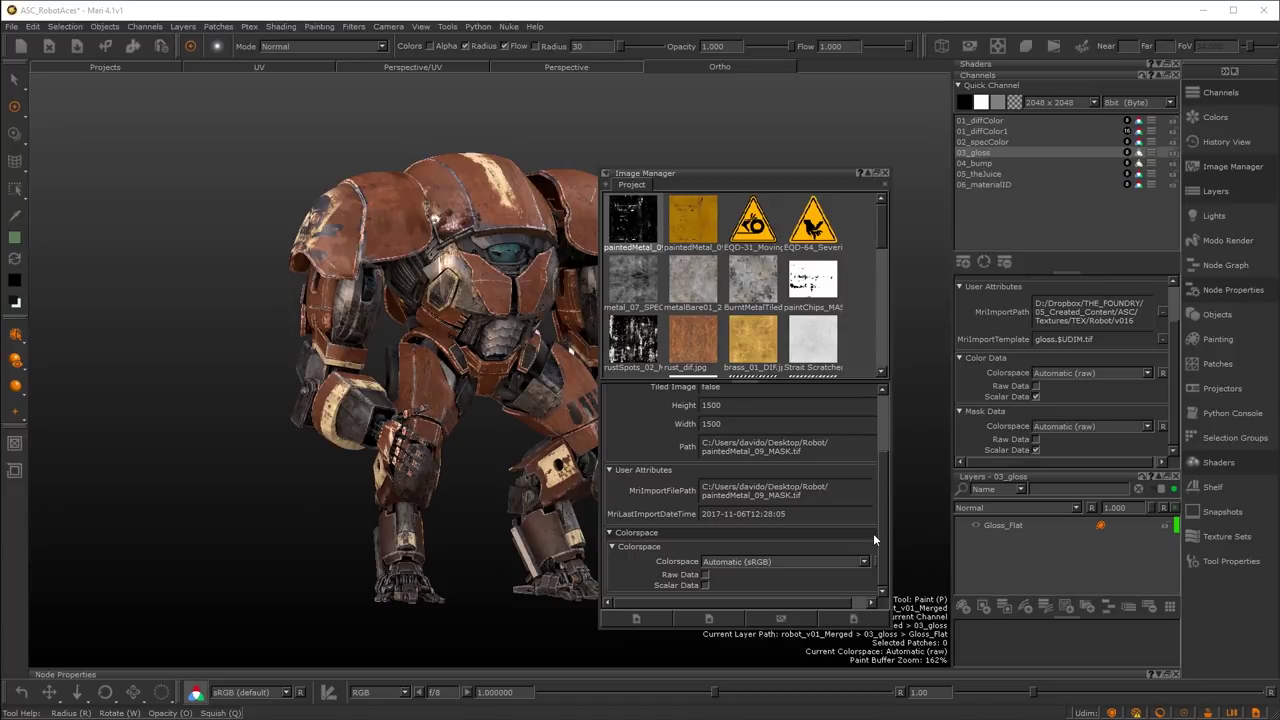
left_click(886, 173)
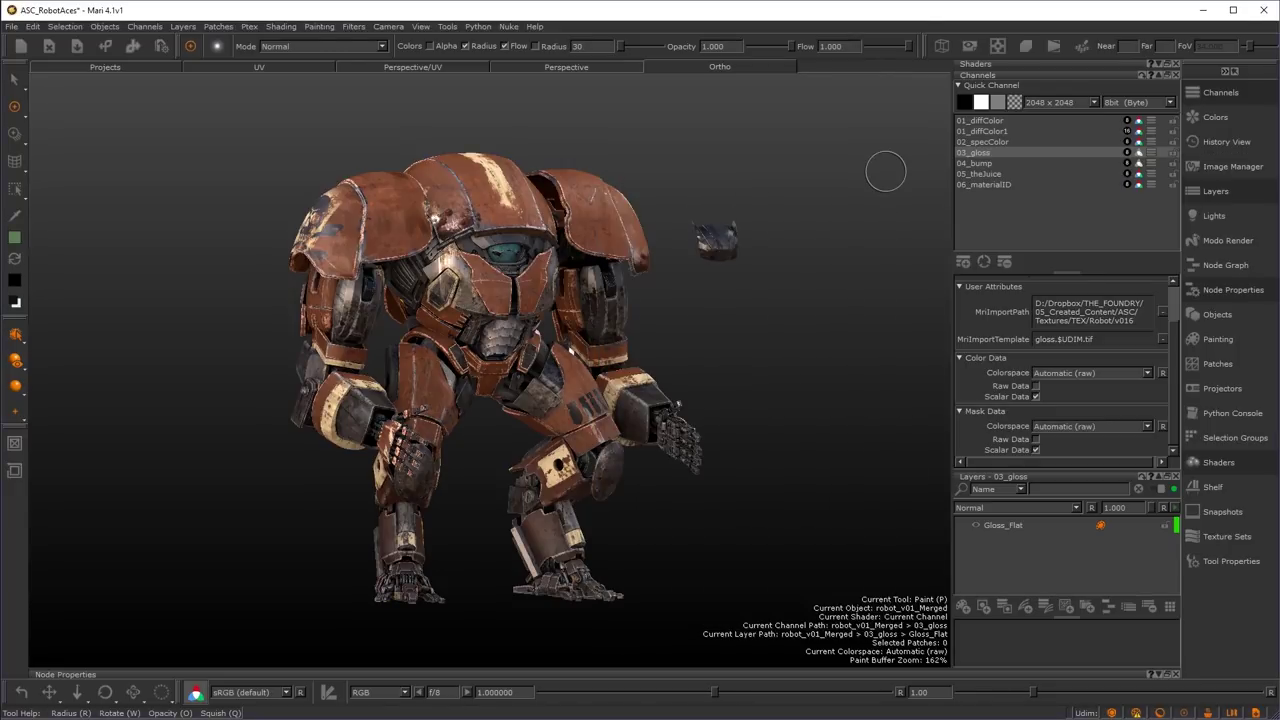
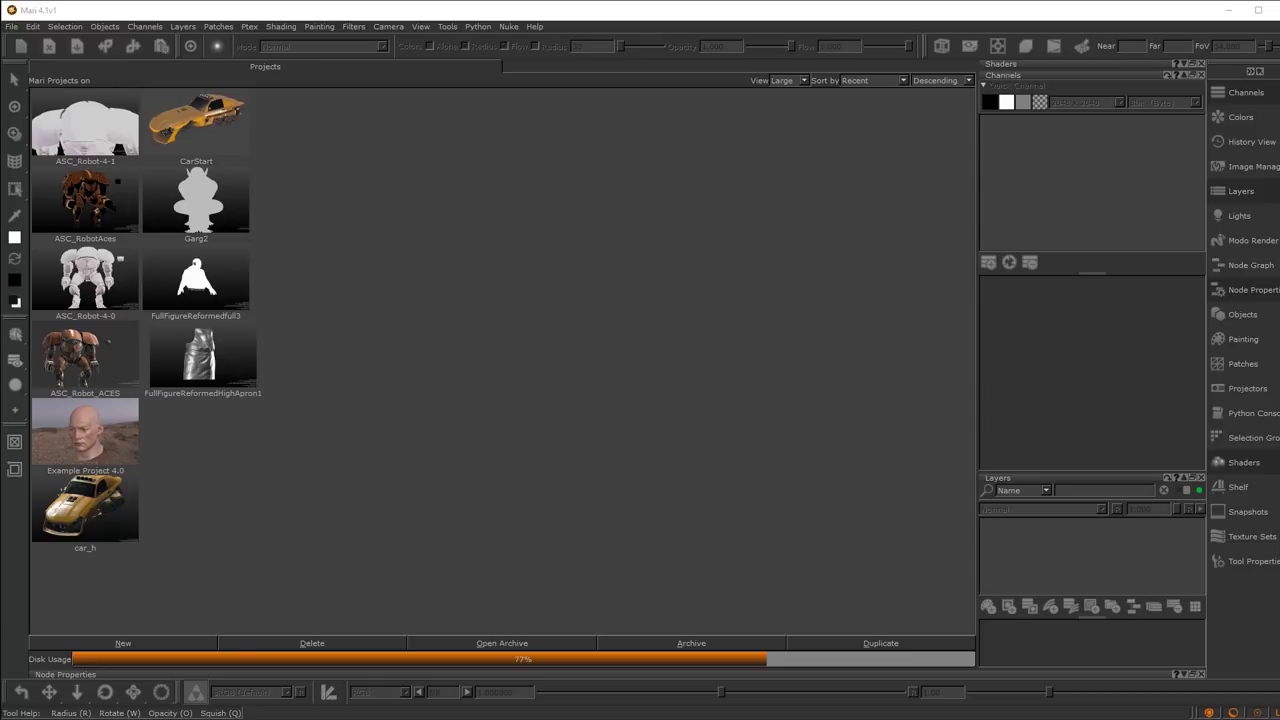
- Start a new project and load GargLowSimple2015.fbx from the E:/GargLowSimple folder as its geometry
left_click(12, 27)
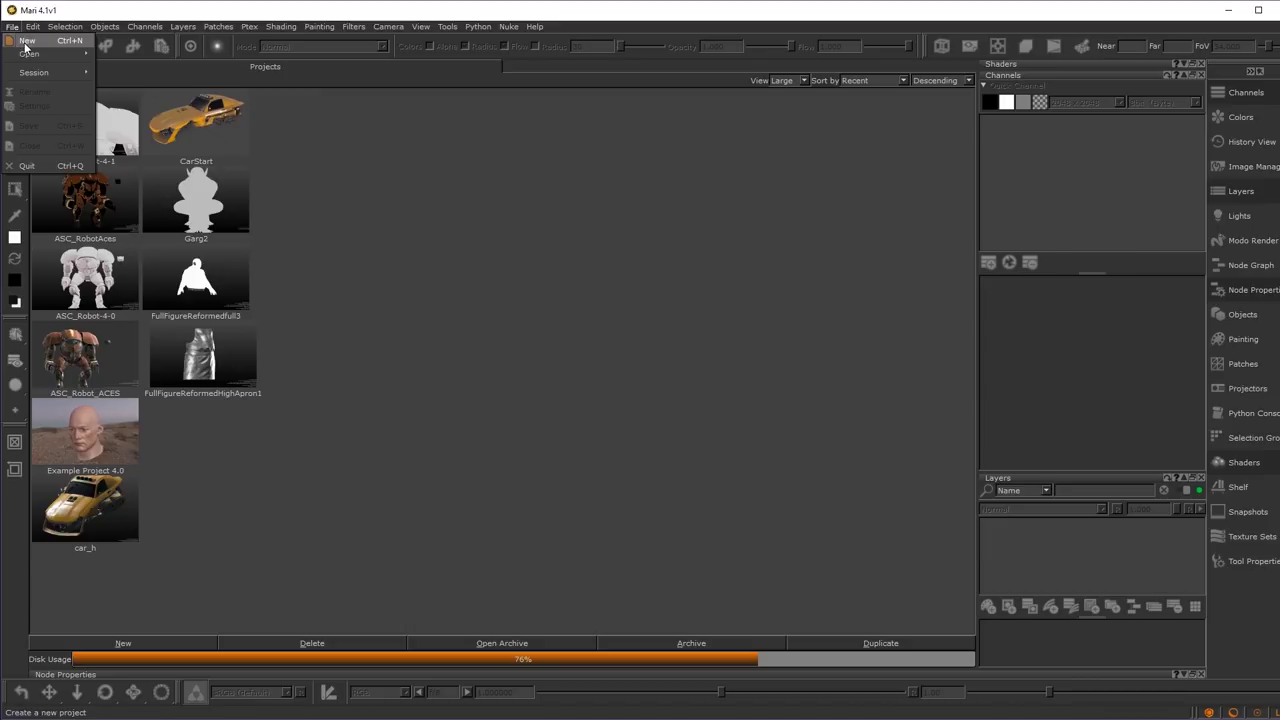
left_click(26, 47)
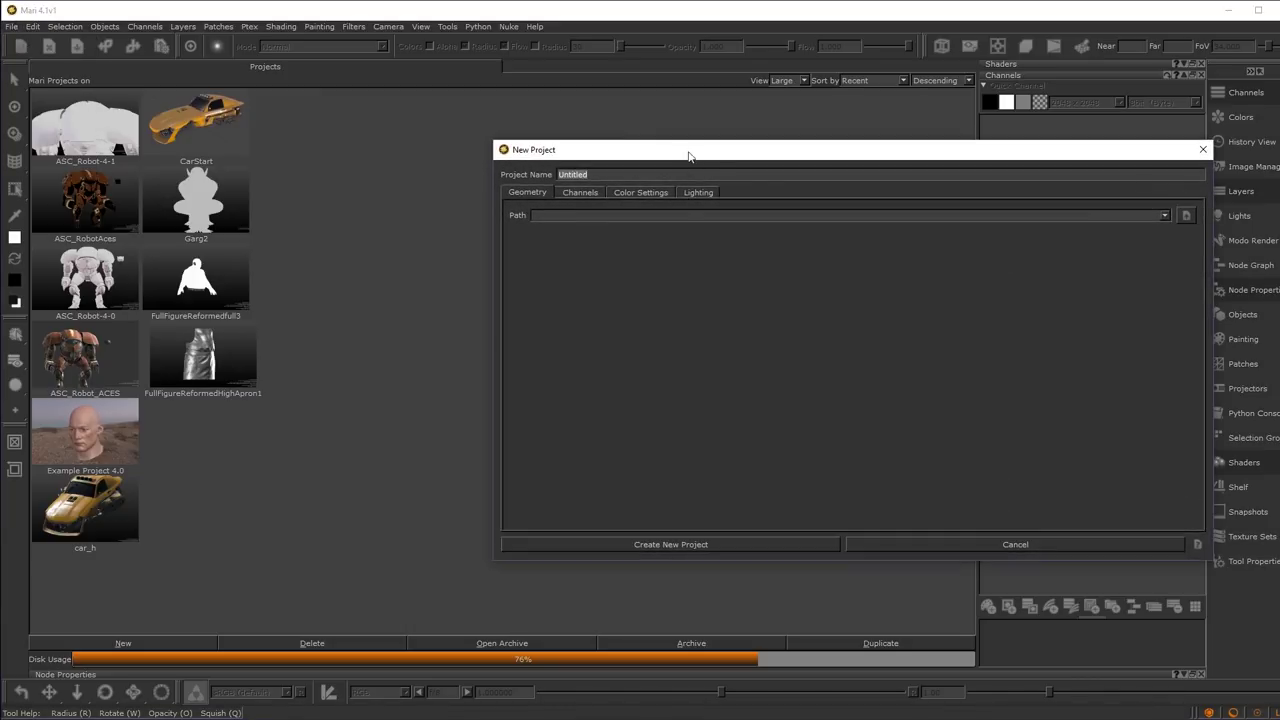
left_click_drag(675, 152, 429, 111)
left_click(928, 176)
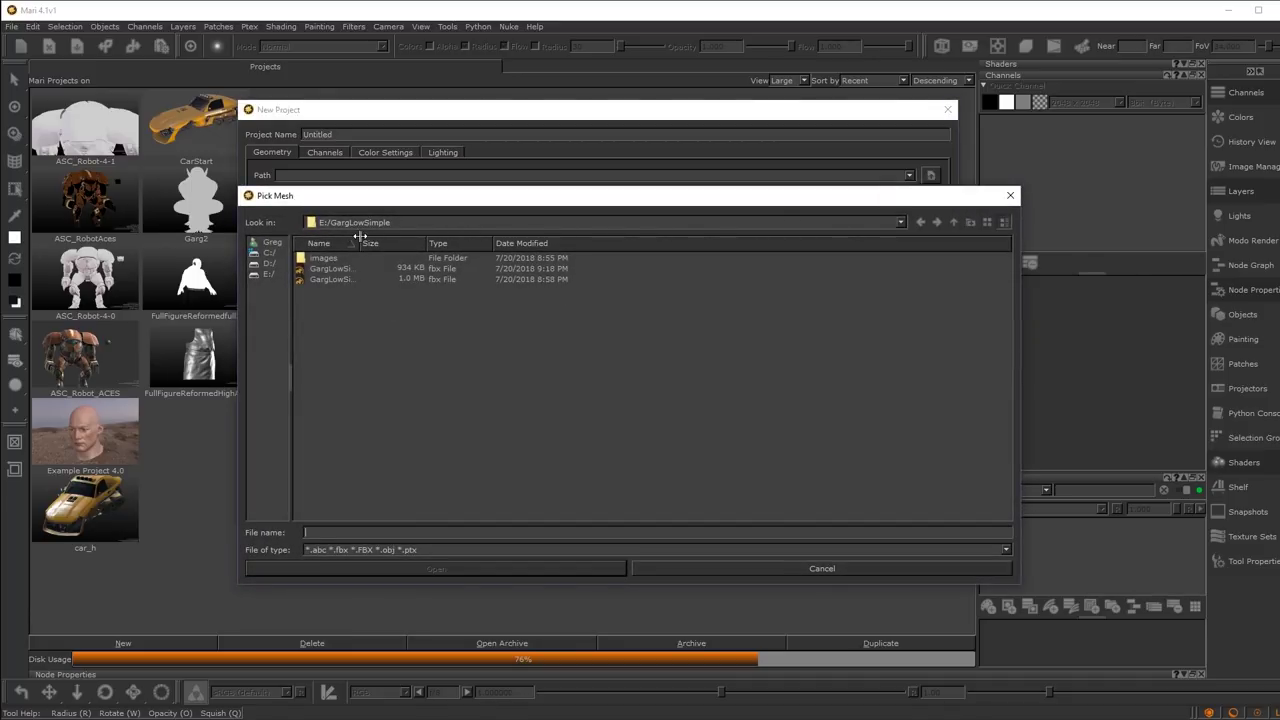
double_click(362, 269)
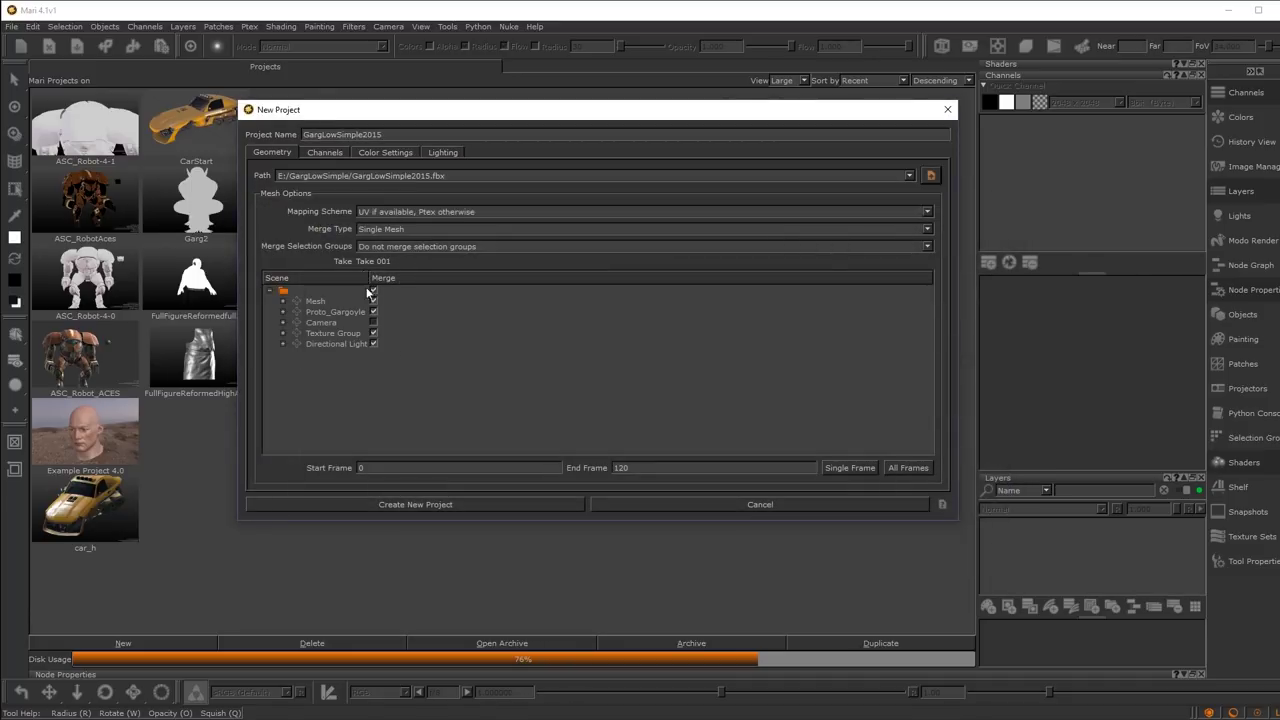
- Exclude Mesh, Texture Group and Directional Light from the merge, keeping Proto_Gargoyle, and limit the import to a single frame
left_click(373, 344)
left_click(373, 333)
left_click(629, 468)
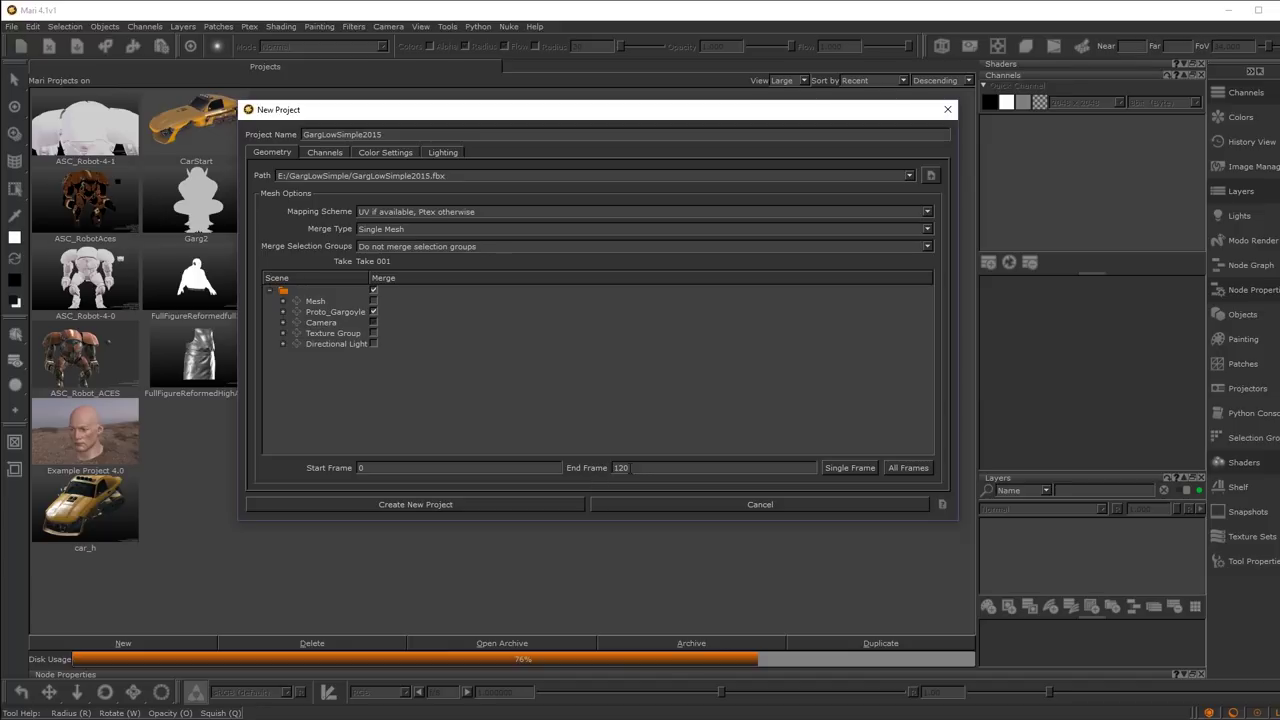
left_click(850, 467)
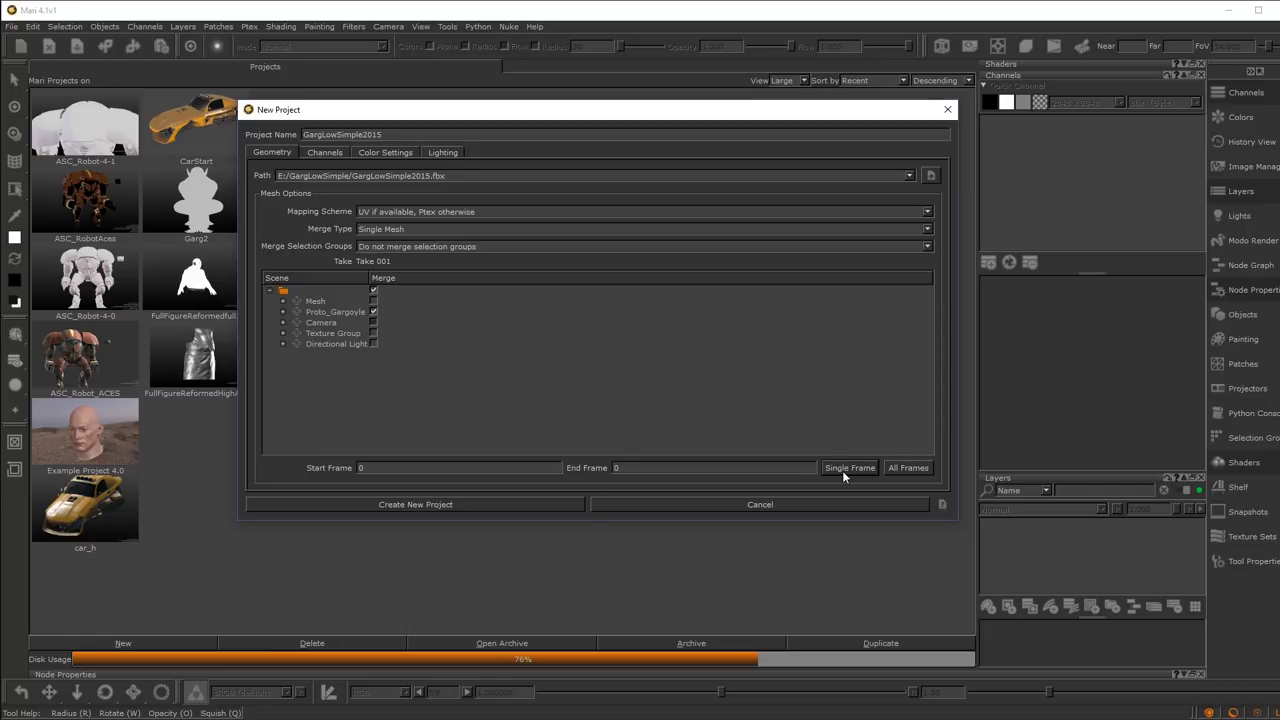
- Set the new project's channel category to Principled BRDF - Non-Metallic - Games and review its channel list
left_click(325, 152)
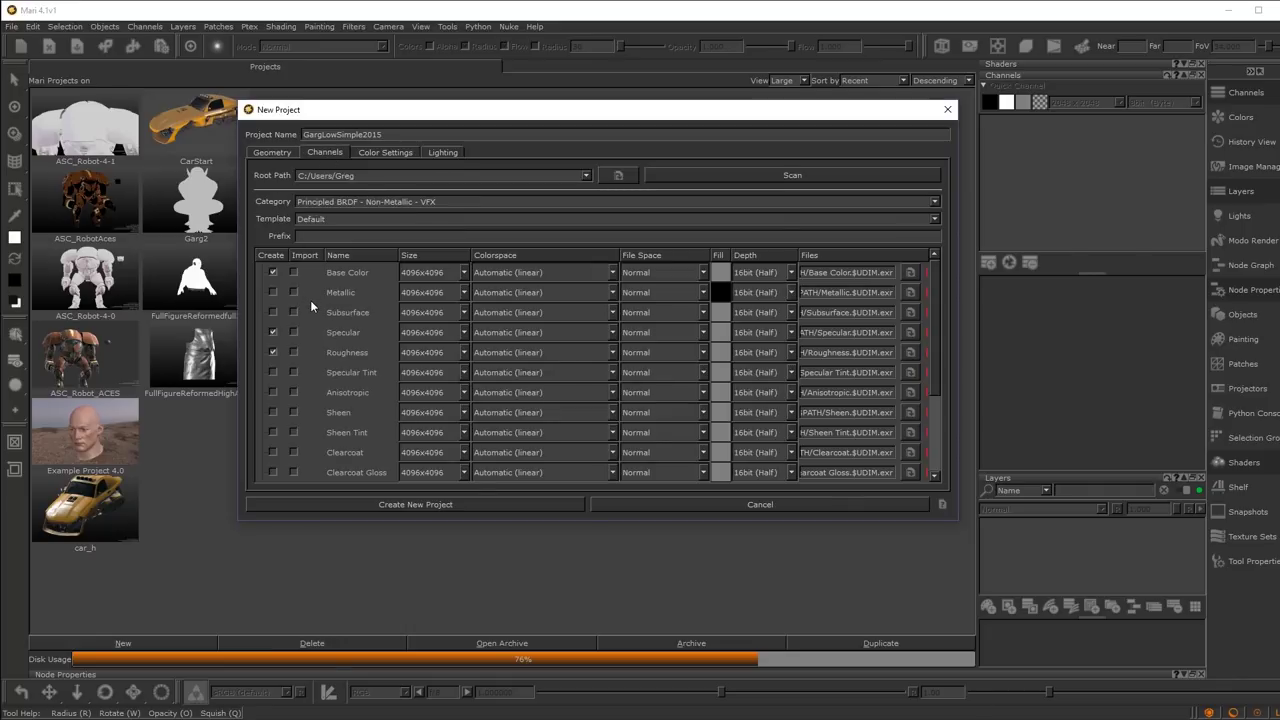
left_click(345, 201)
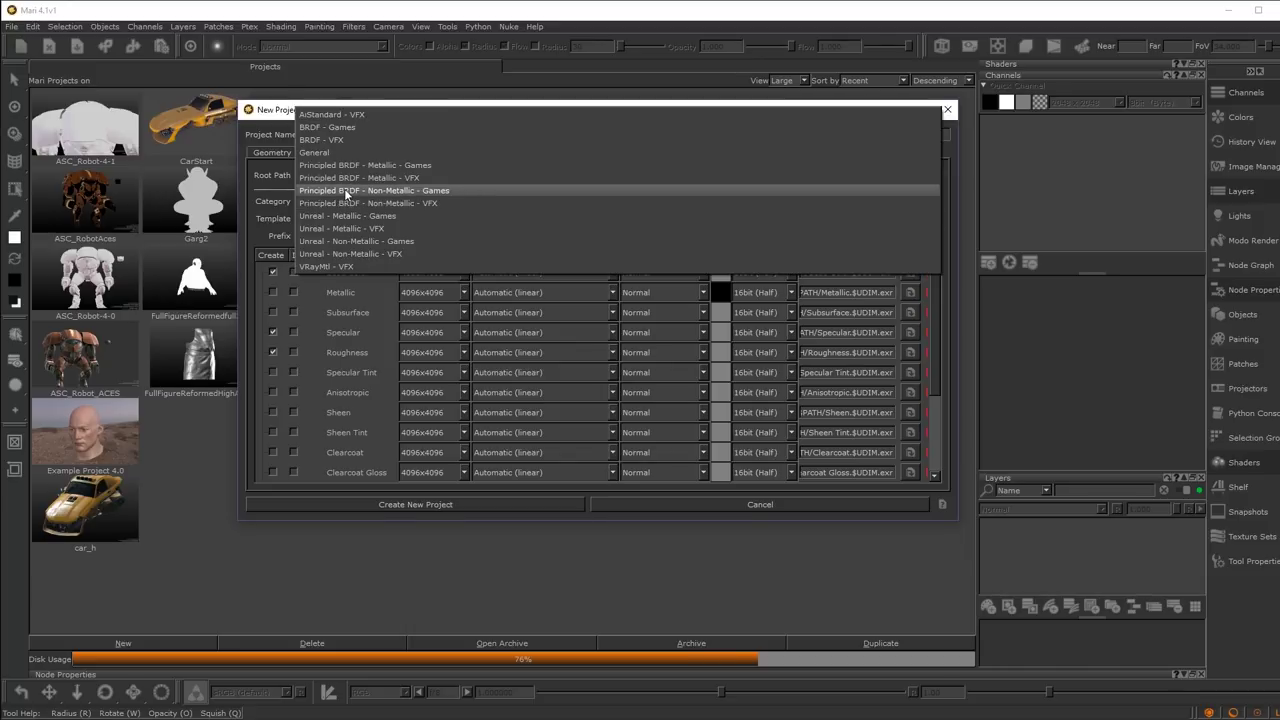
left_click(344, 191)
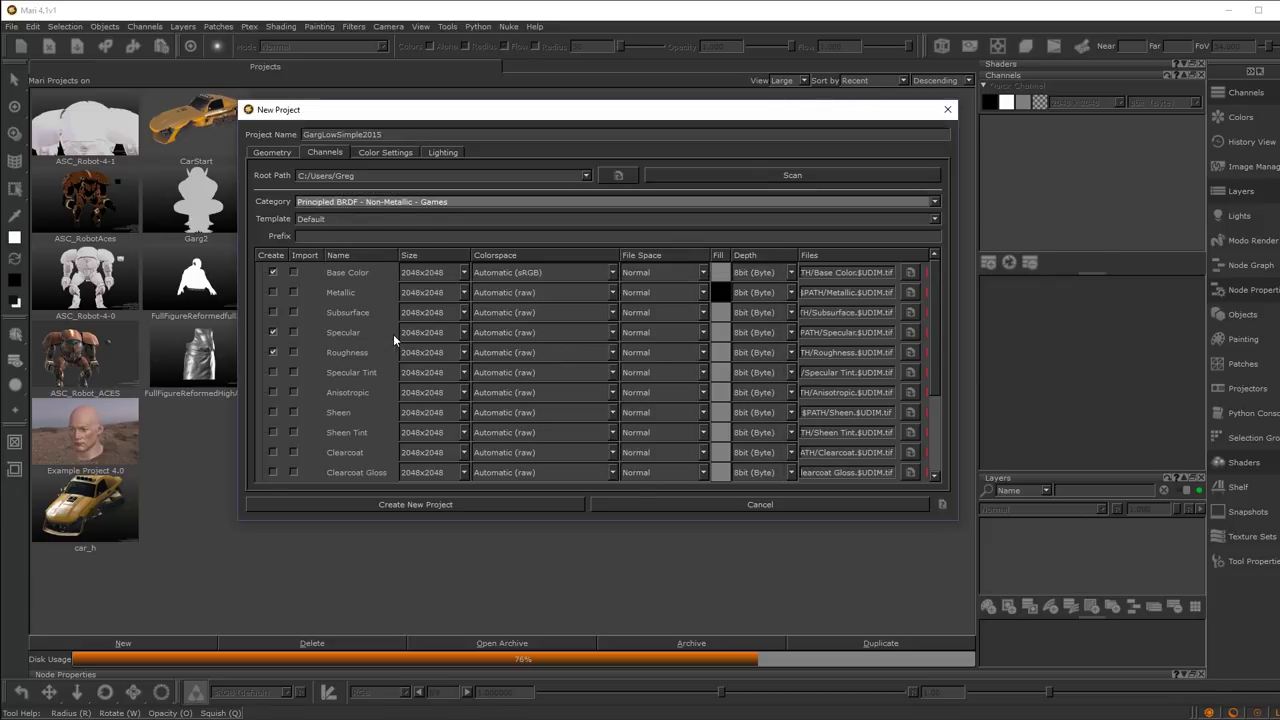
left_click_drag(937, 313, 939, 371)
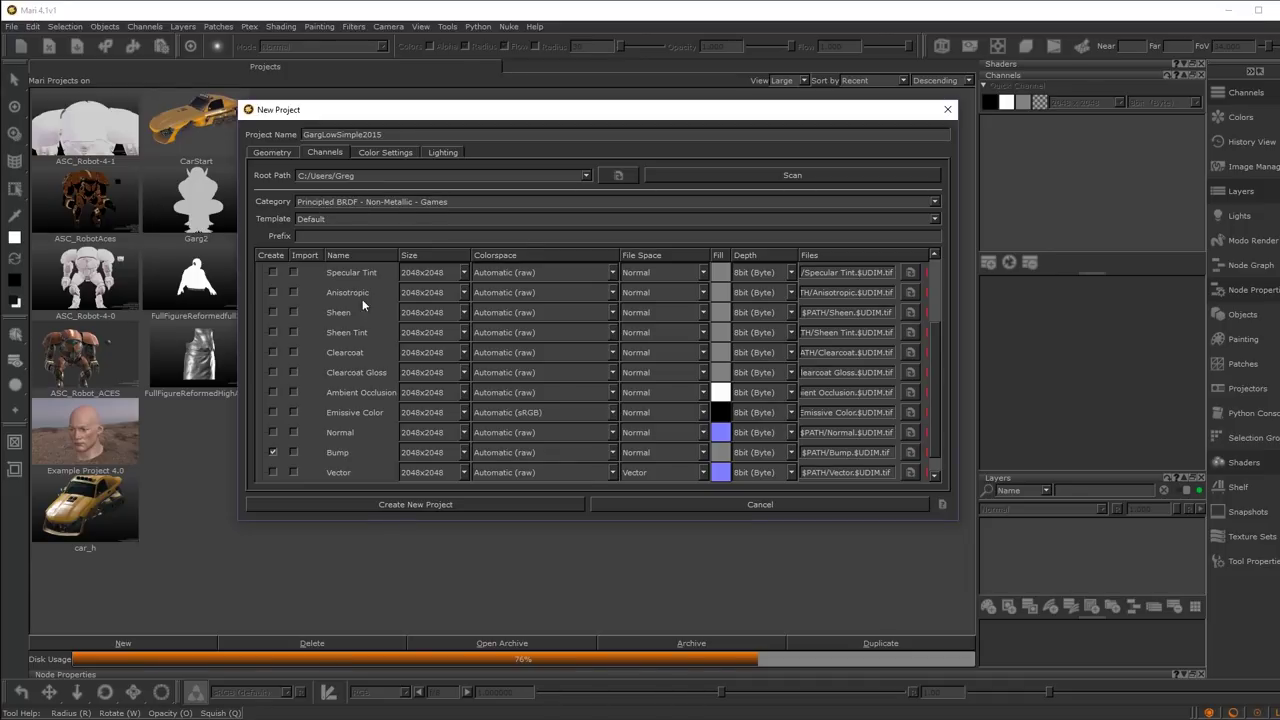
- Include the Normal channel in the new project and set its OCIO config to aces
left_click(272, 432)
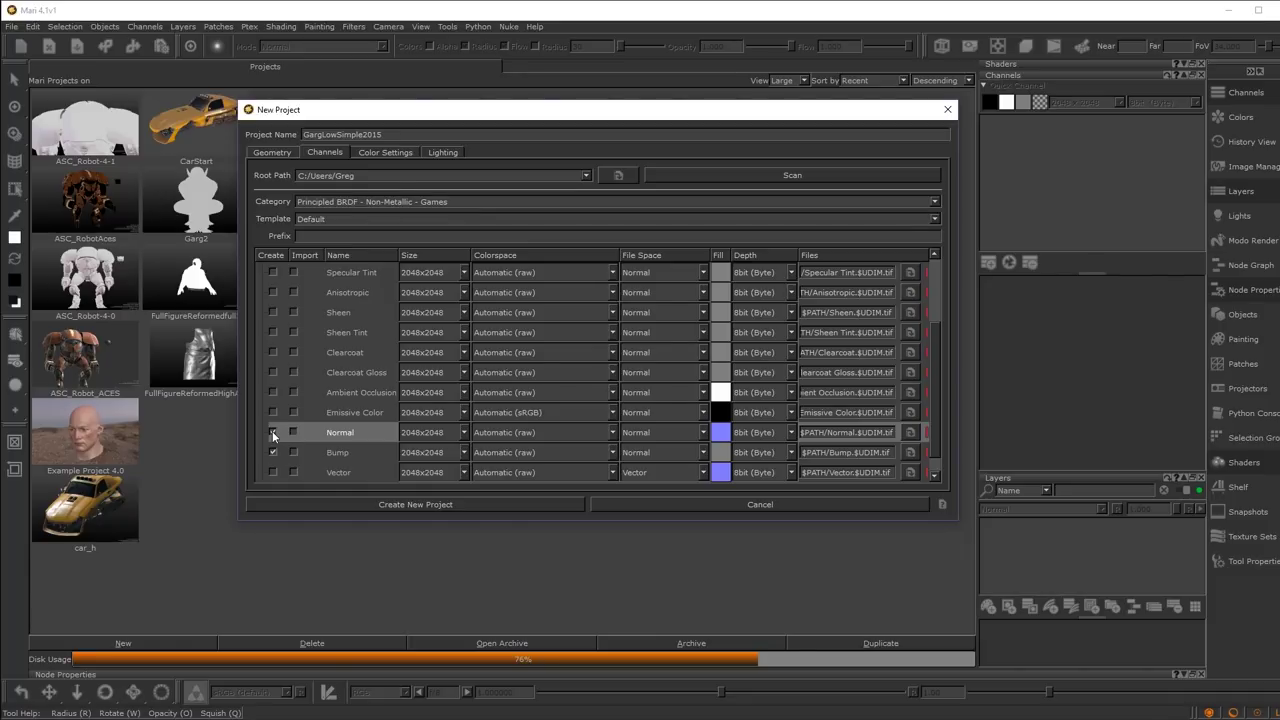
left_click(385, 152)
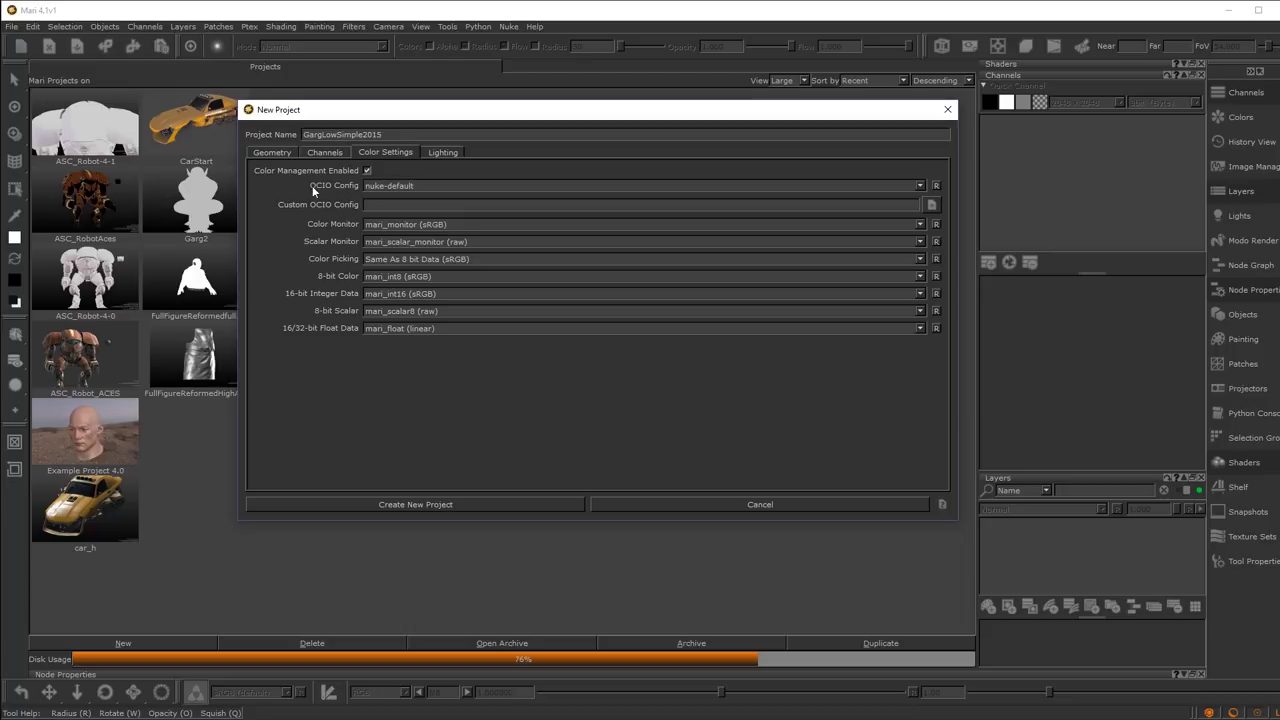
left_click(383, 184)
left_click(385, 174)
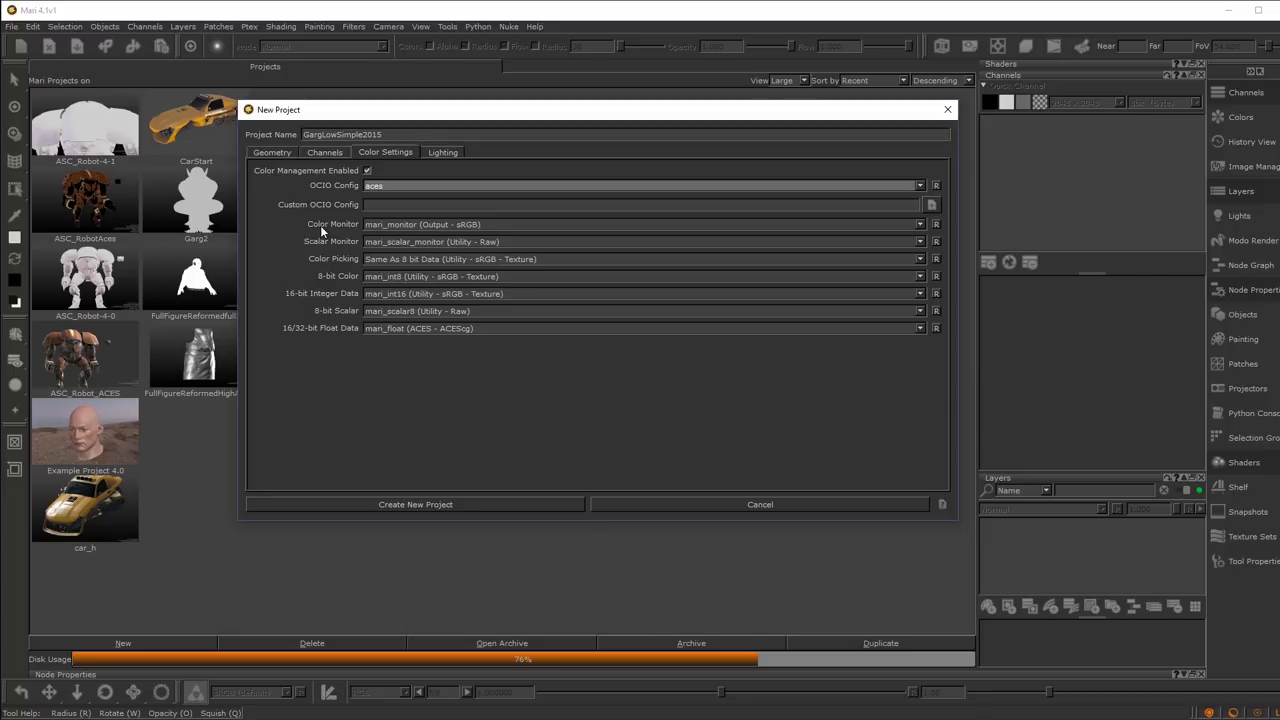
- Assign the rocky desert environment map to the project lighting and create the GargLowSimple2015 project
left_click(445, 152)
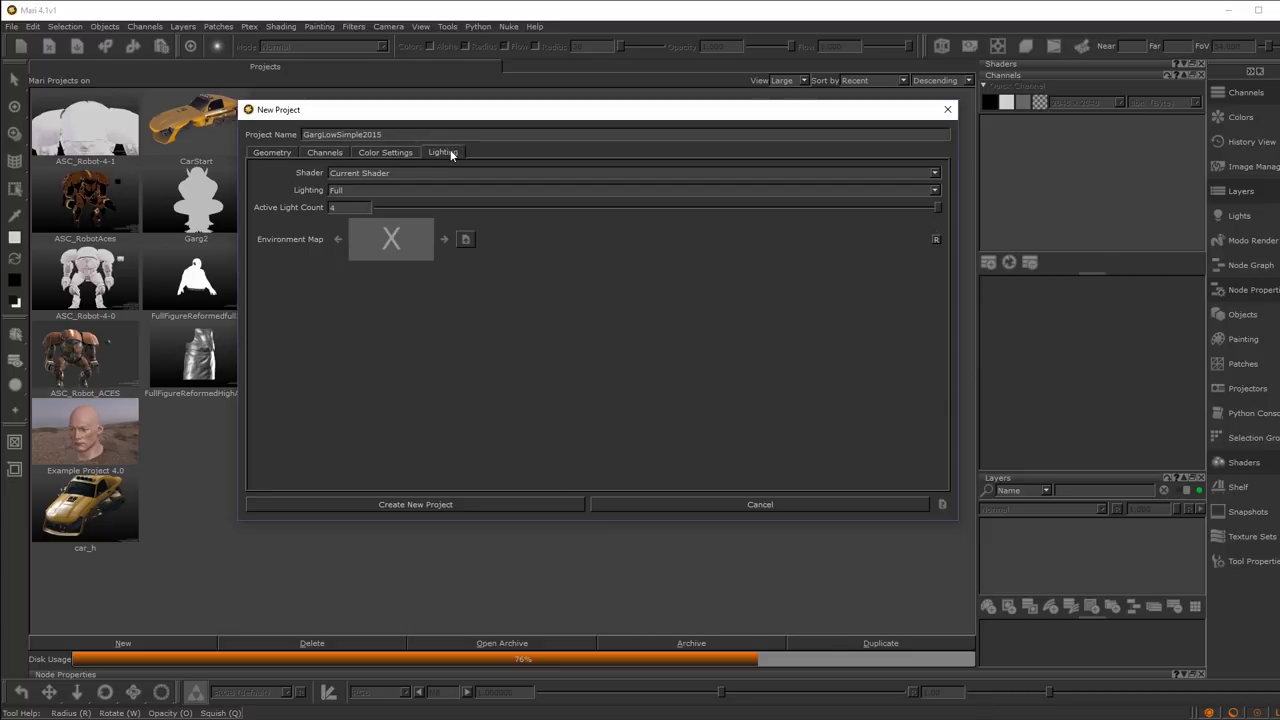
left_click(380, 248)
double_click(734, 240)
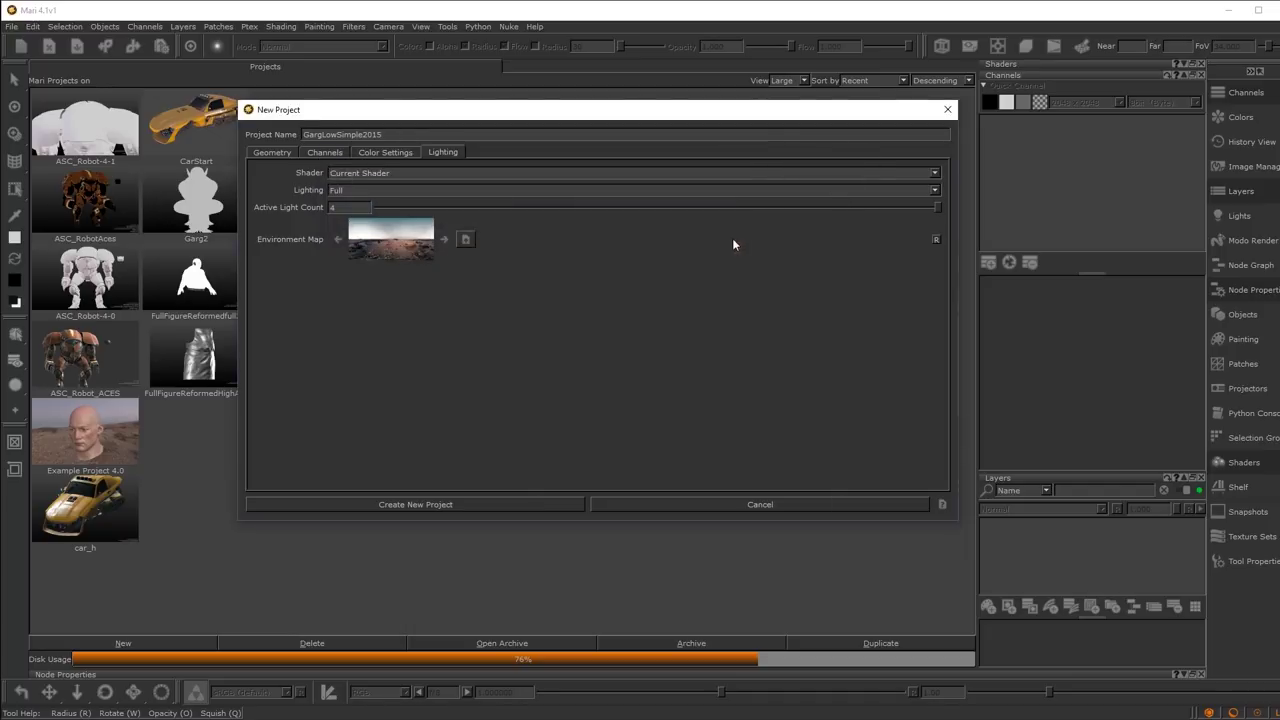
left_click(448, 506)
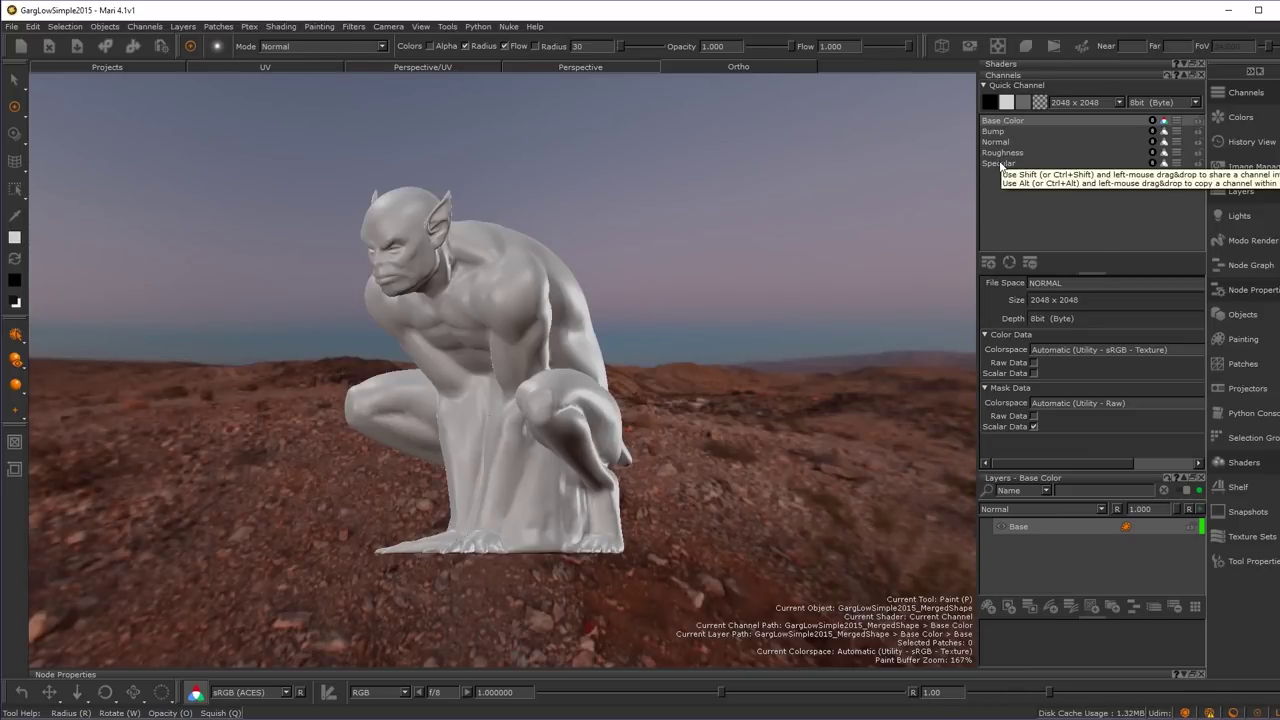
- Import all patches of GargNorminv.@.tga from E:/GargLowSimple/images into the Normal channel's Base layer and inspect the gargoyle's surface detail
left_click(996, 143)
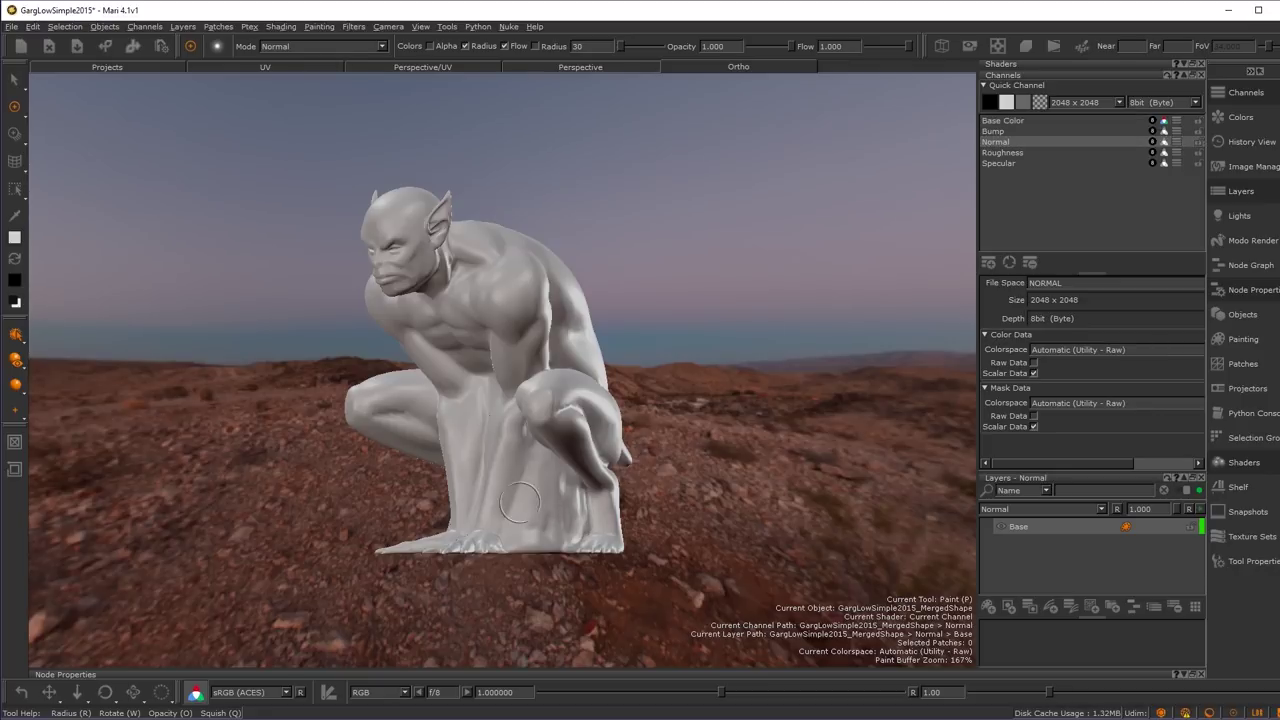
mouse_move(526, 457)
left_mouse_down("alt")
mouse_move(604, 464)
mouse_move(486, 386)
mouse_move(641, 551)
mouse_move(628, 556)
left_mouse_up("alt")
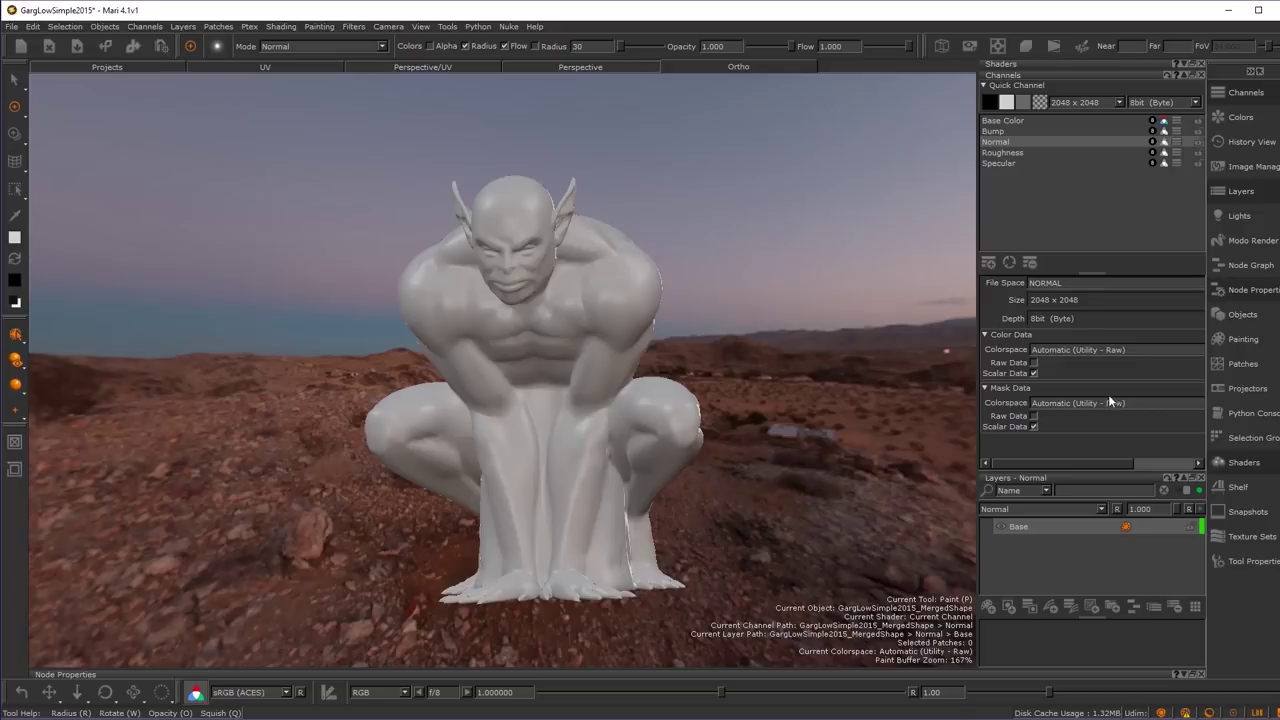
right_click(1018, 526)
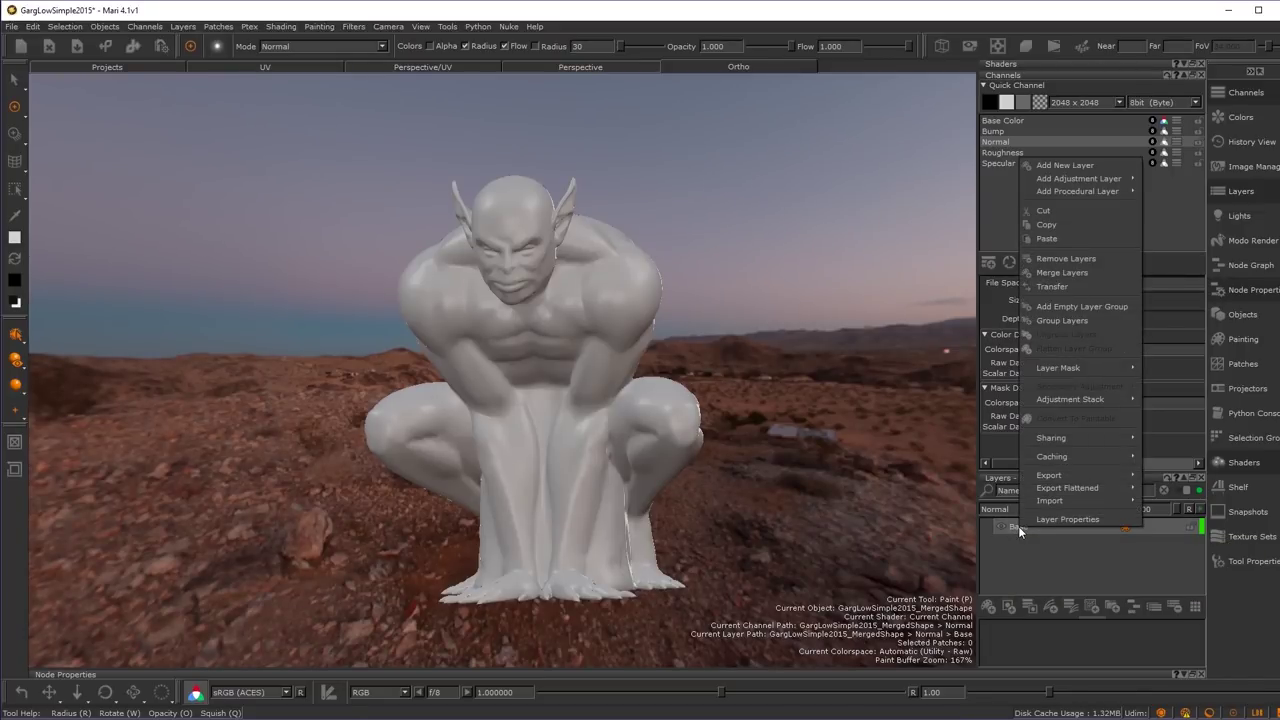
mouse_move(1074, 502)
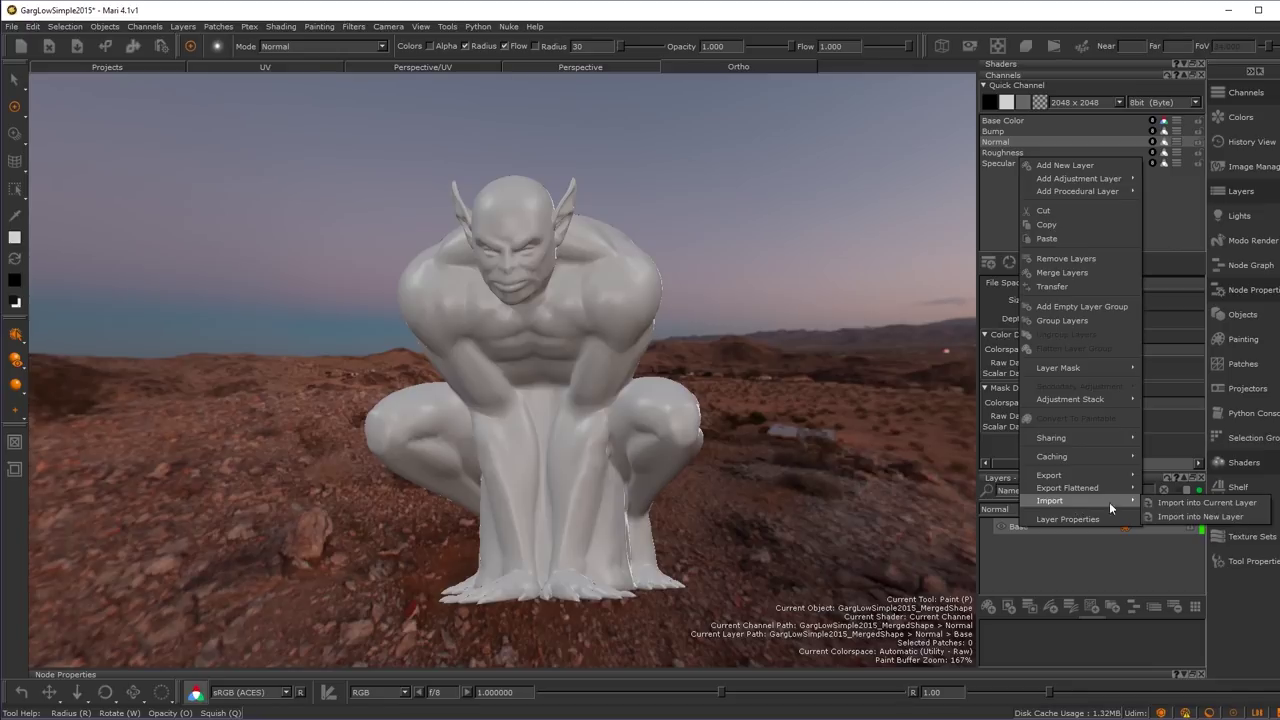
left_click(1175, 505)
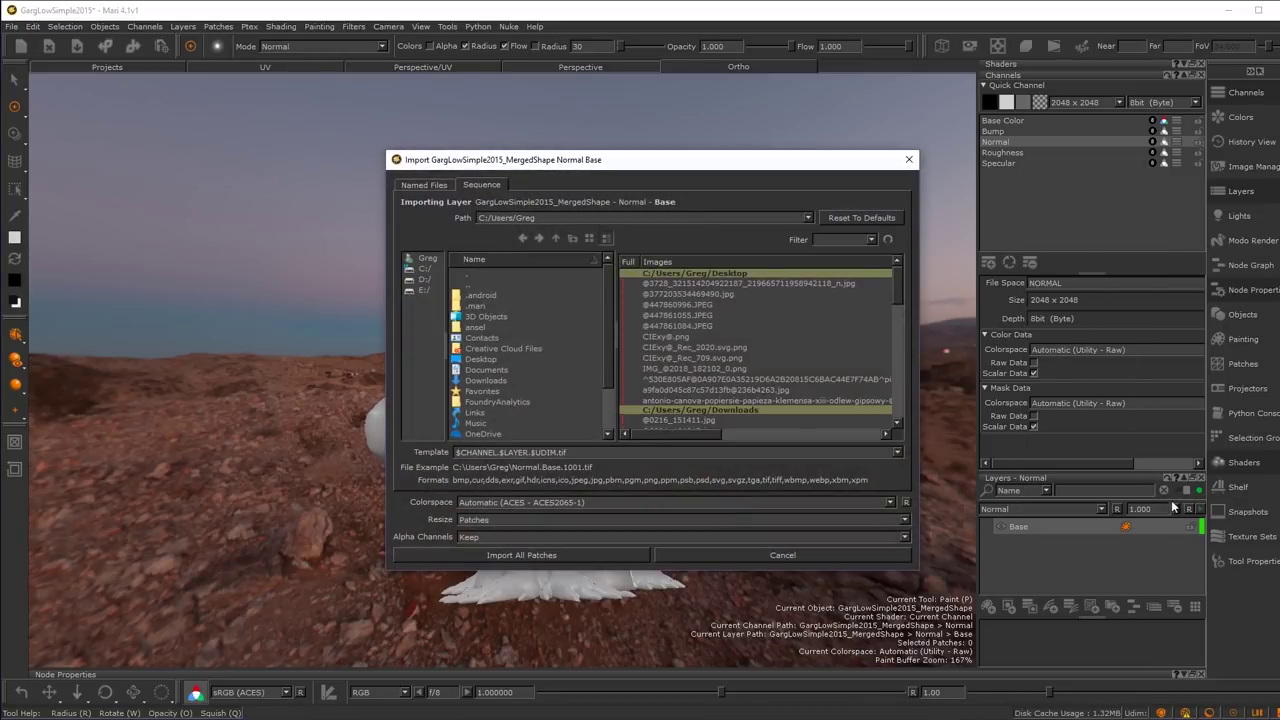
left_click(413, 288)
scroll(463, 396, "down", 1)
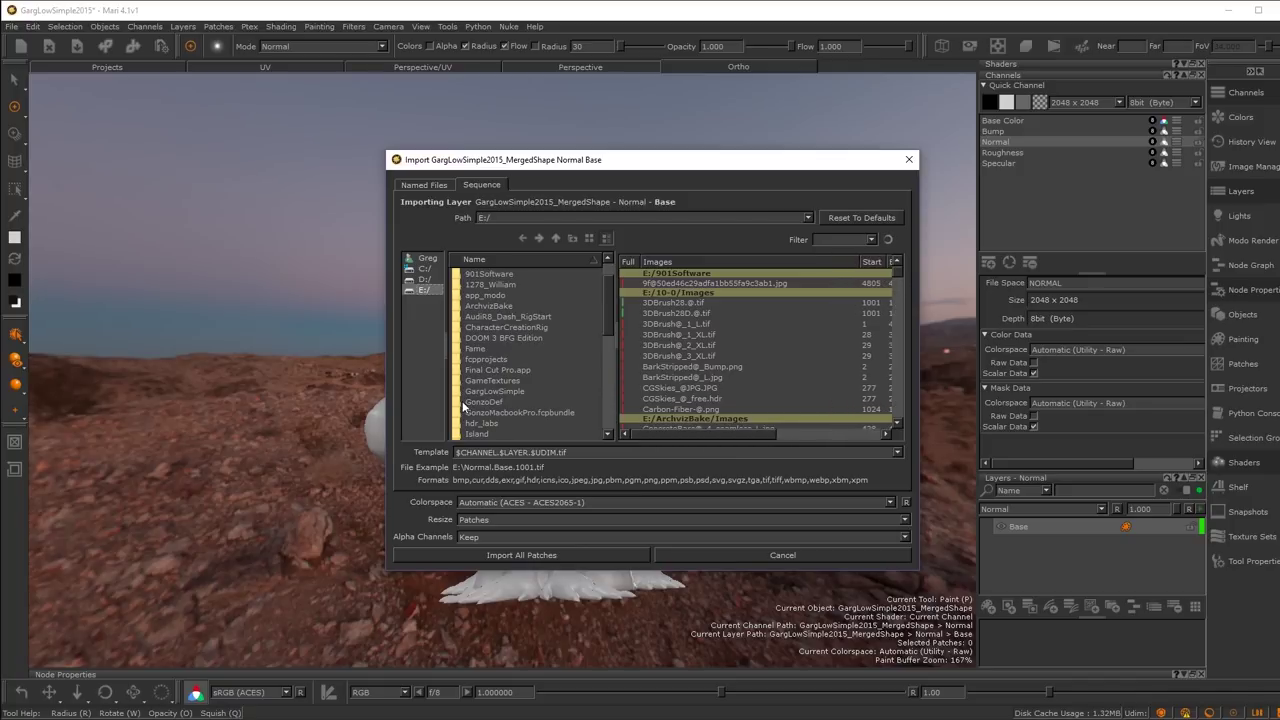
left_click(460, 393)
double_click(463, 392)
double_click(462, 296)
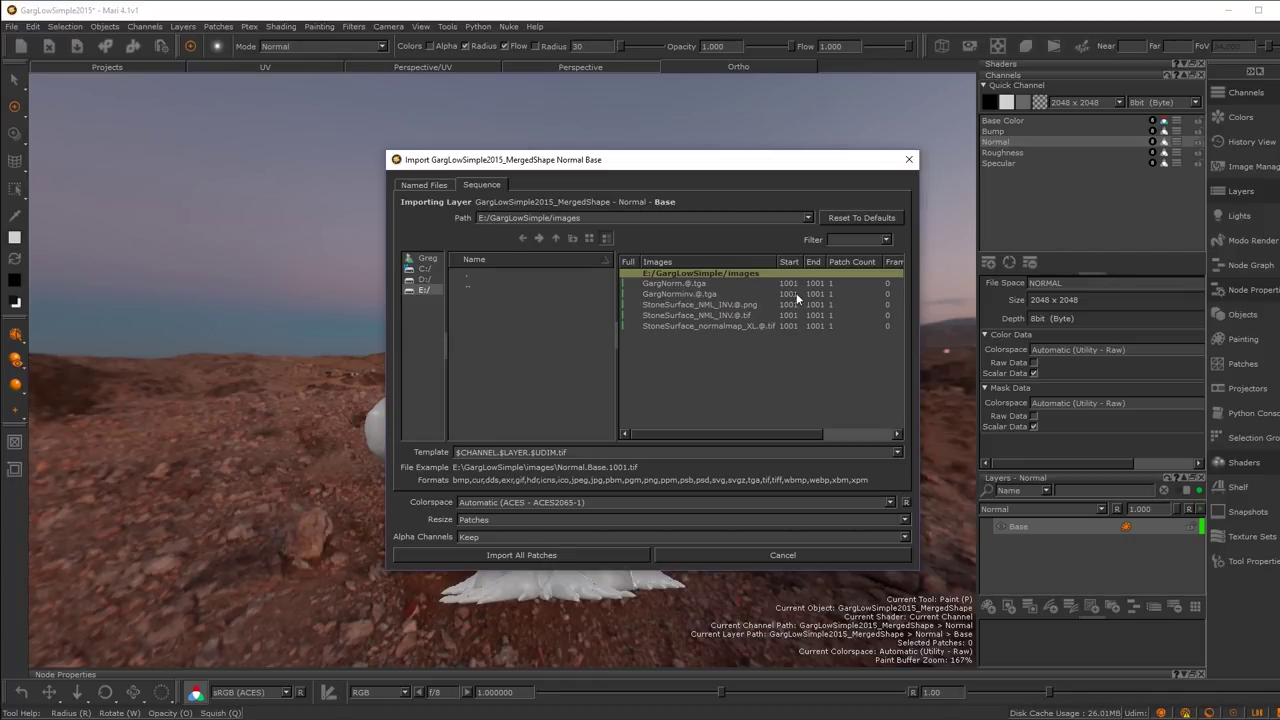
left_click(670, 295)
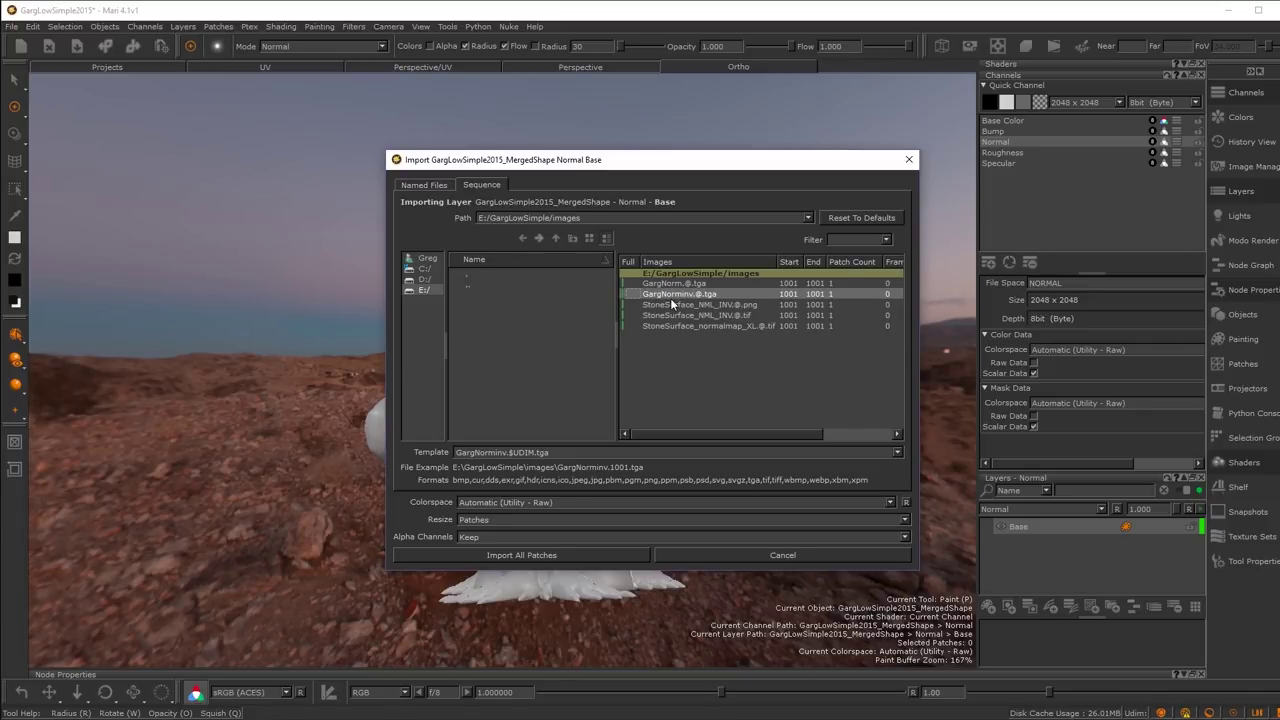
left_click(524, 555)
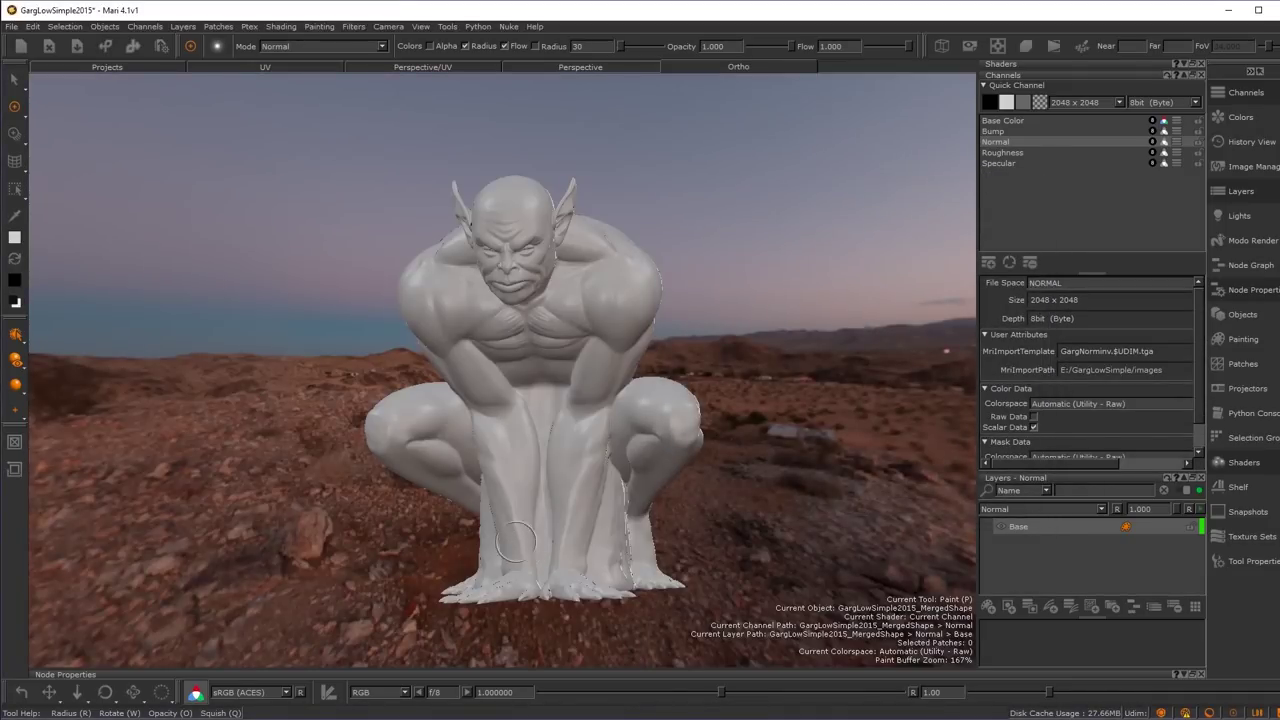
left_click_drag(476, 432, 598, 335, "alt")
mouse_move(515, 340)
right_mouse_down("alt")
mouse_move(542, 365)
mouse_move(537, 343)
right_mouse_up("alt")
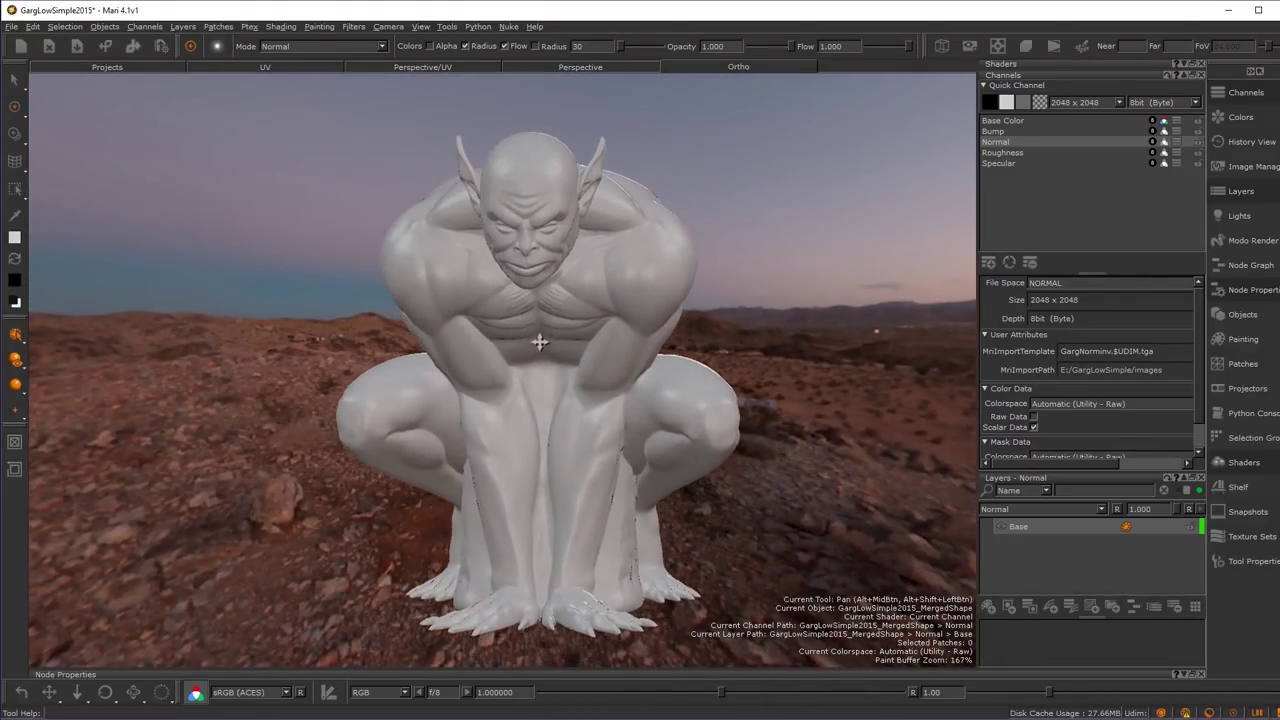
- Duplicate the Base Color channel by copying it and pasting it into the channel list
left_click(1015, 122)
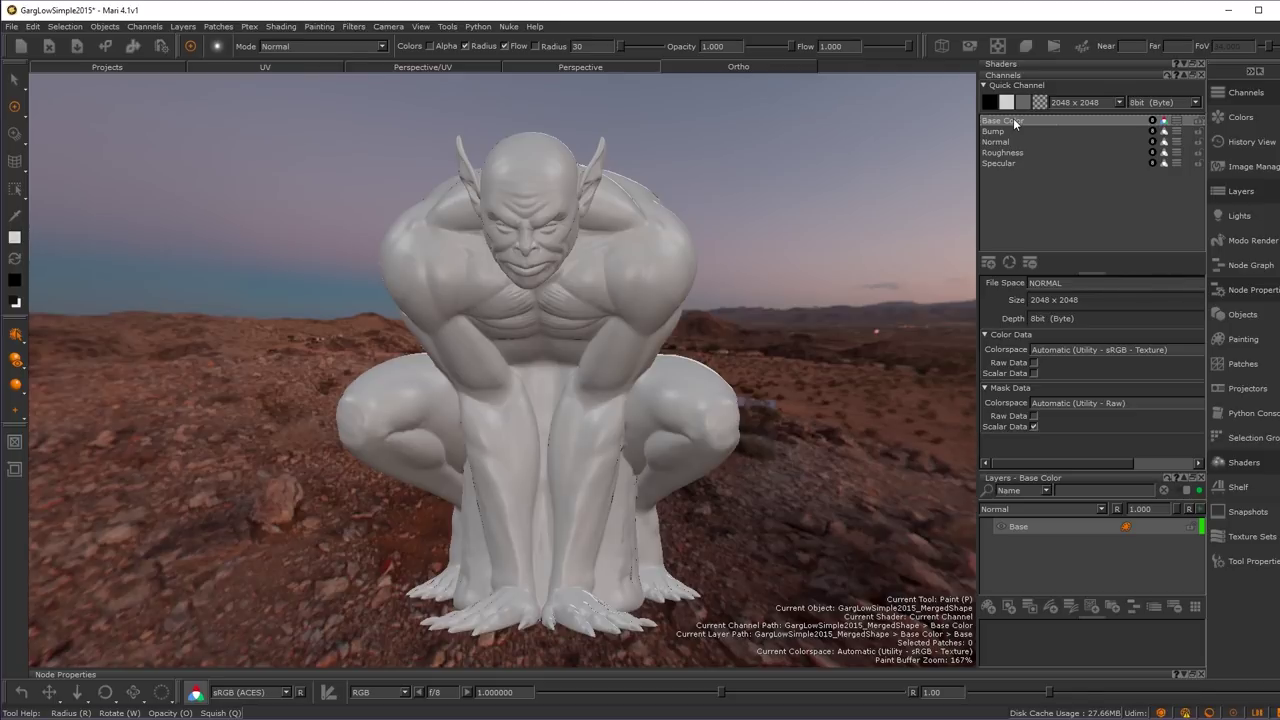
right_click(1013, 120)
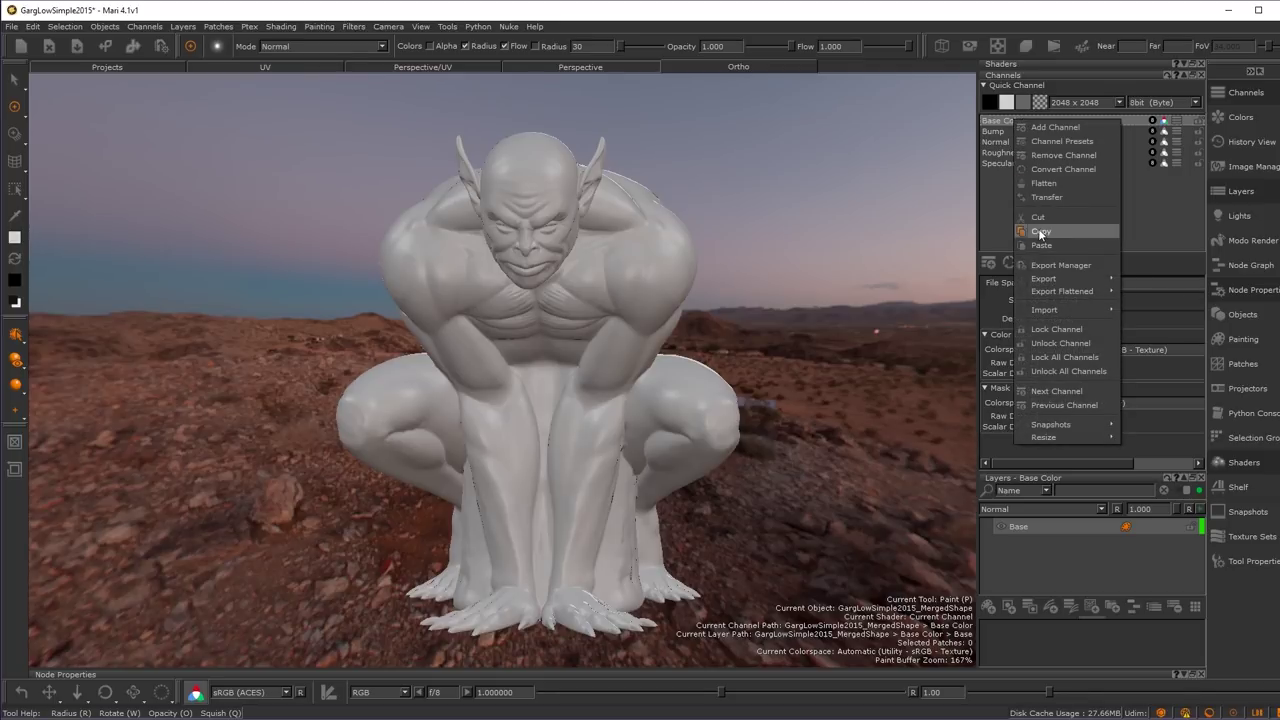
left_click(1039, 229)
right_click(1038, 187)
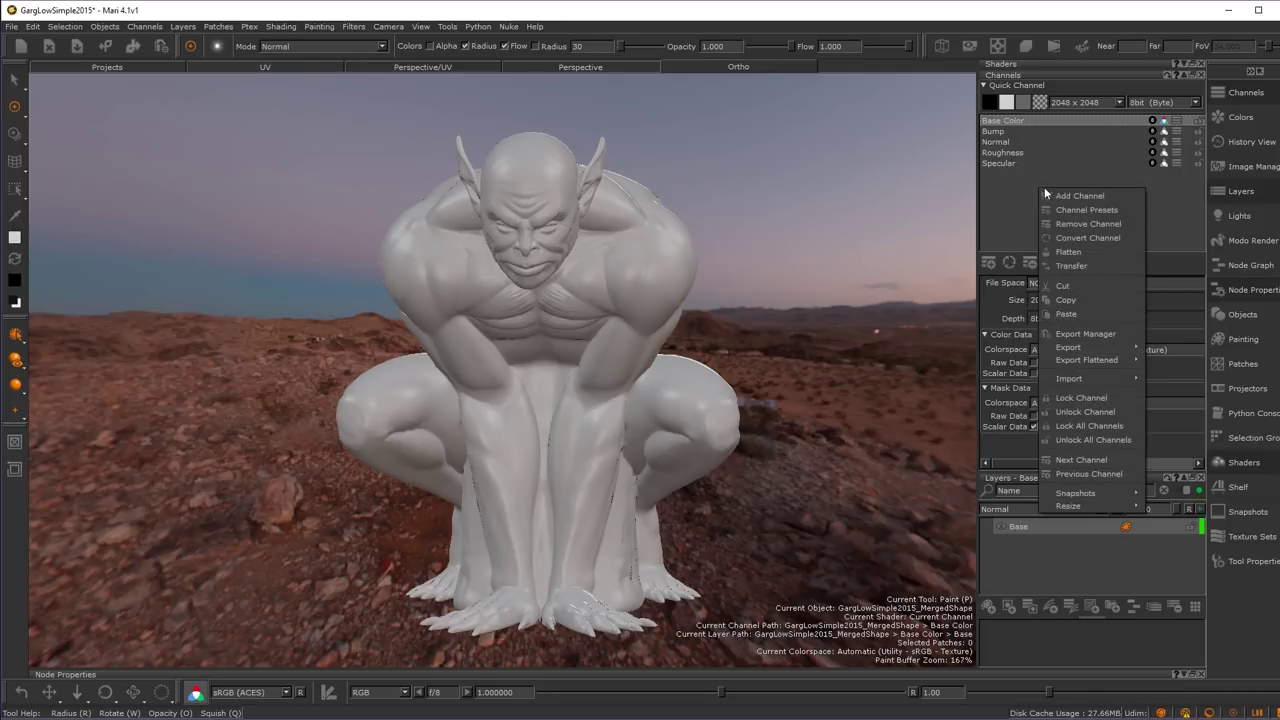
left_click(1077, 314)
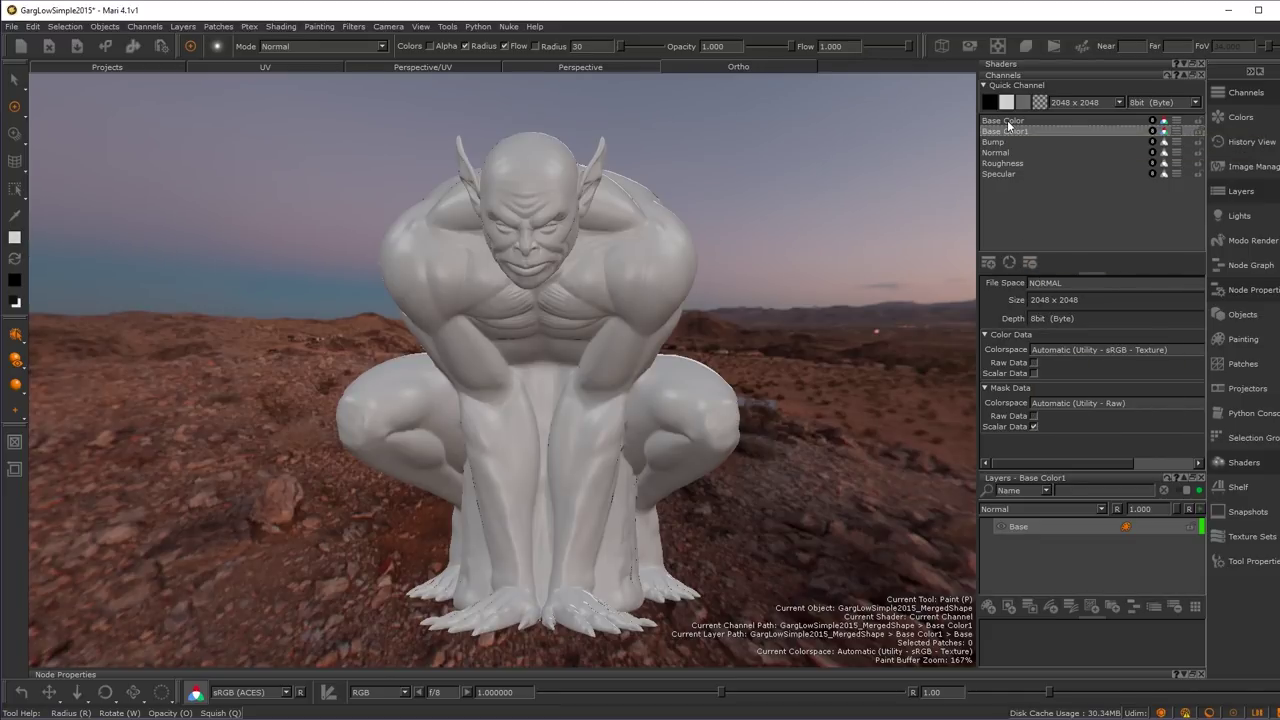
- Compare the Base Color and Base Color1 channels and check which channel feeds the Principled BRDF shader's Base Color input
left_click(1007, 121)
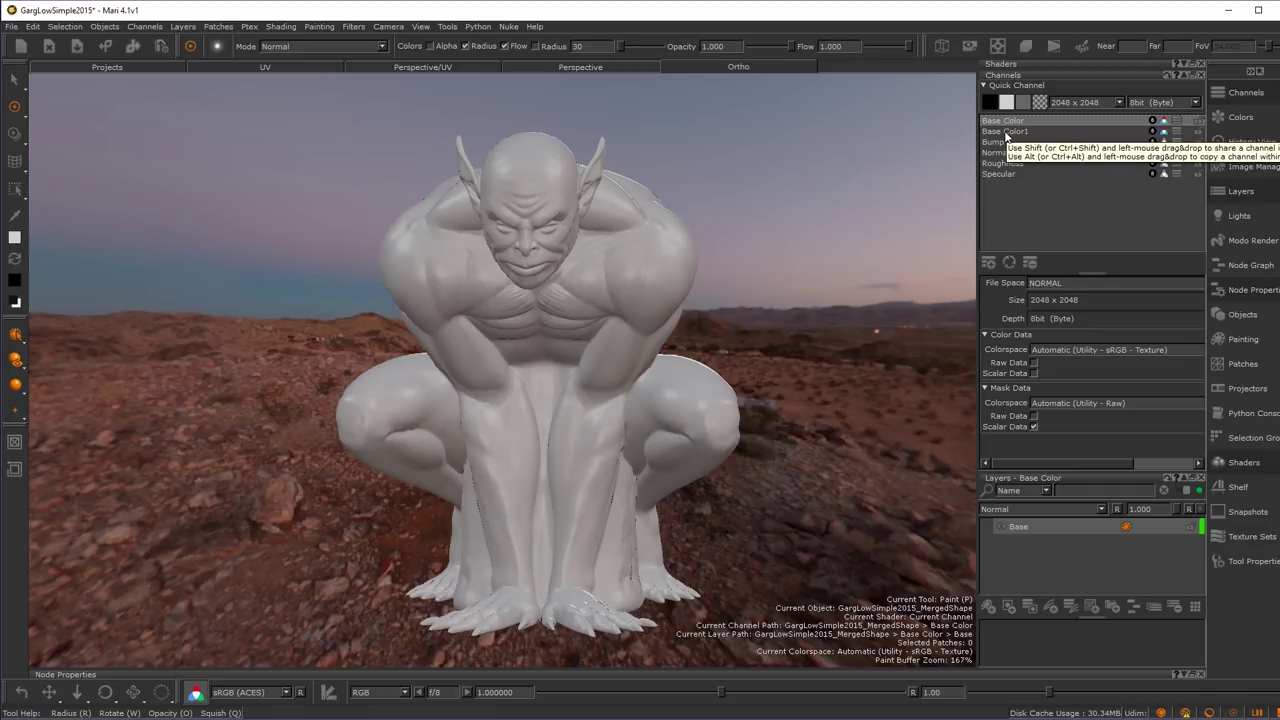
left_click(1006, 133)
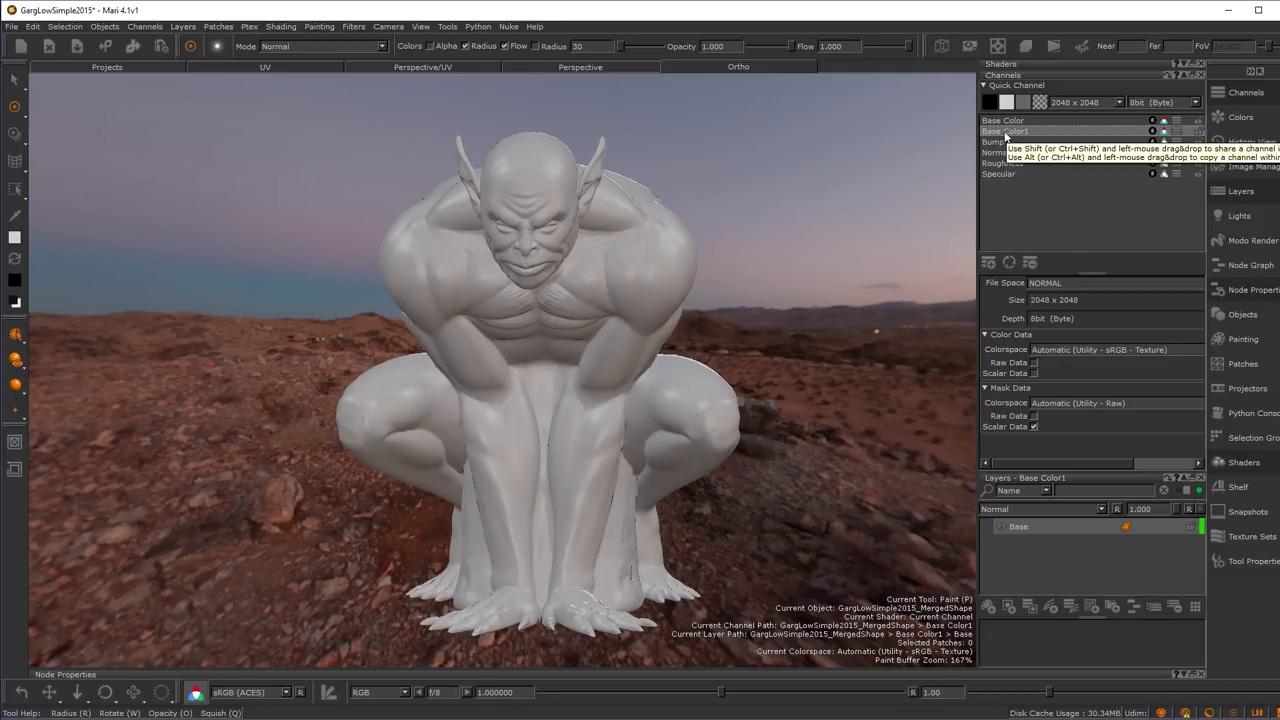
left_click(1012, 63)
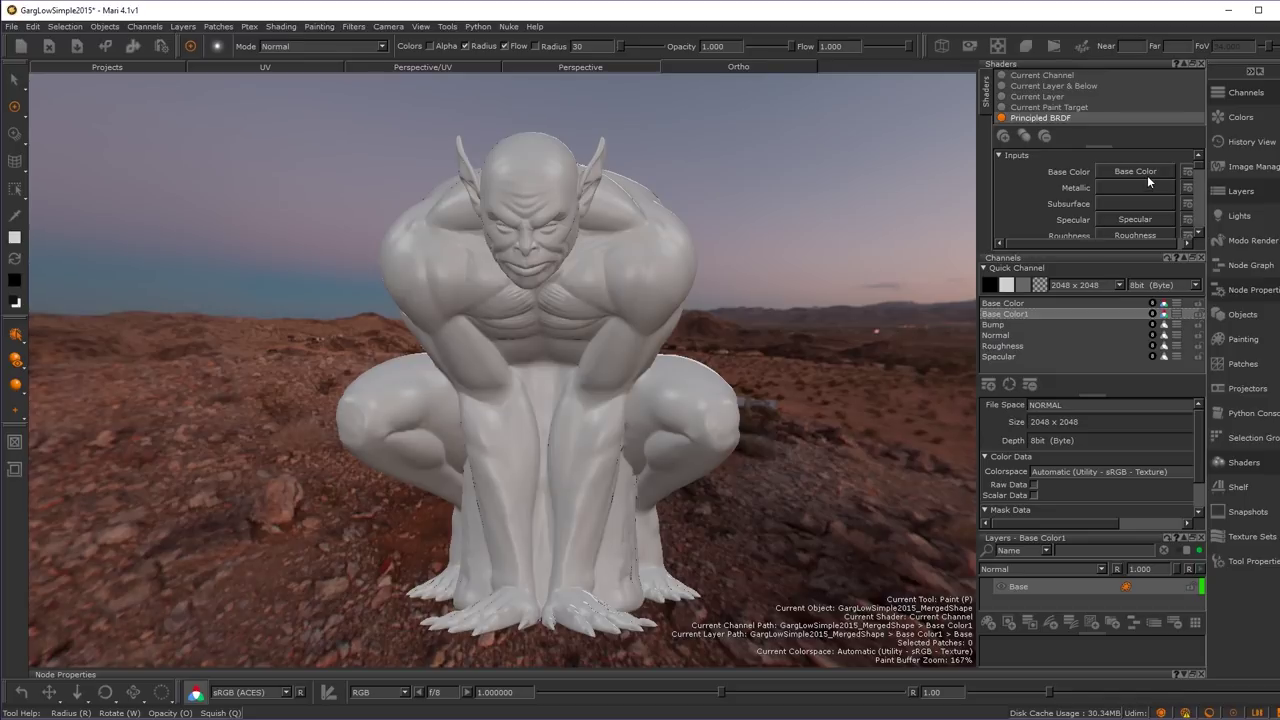
left_click(1023, 63)
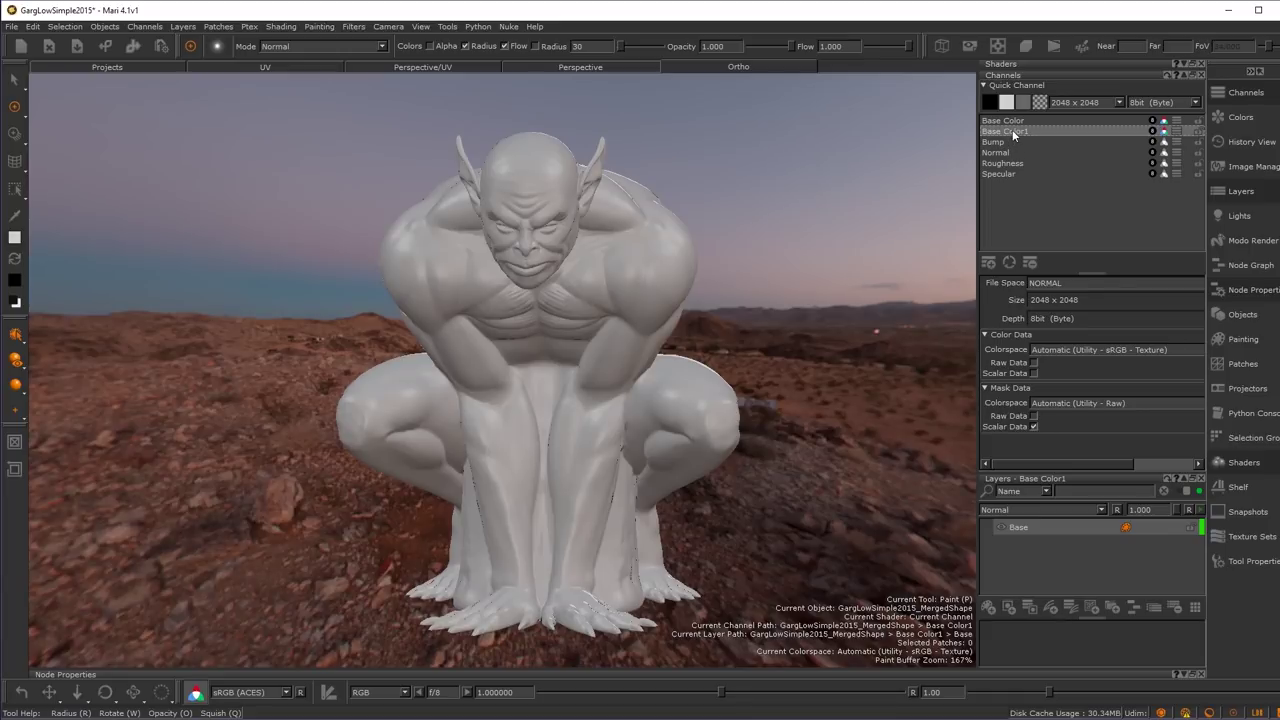
right_click(1012, 130)
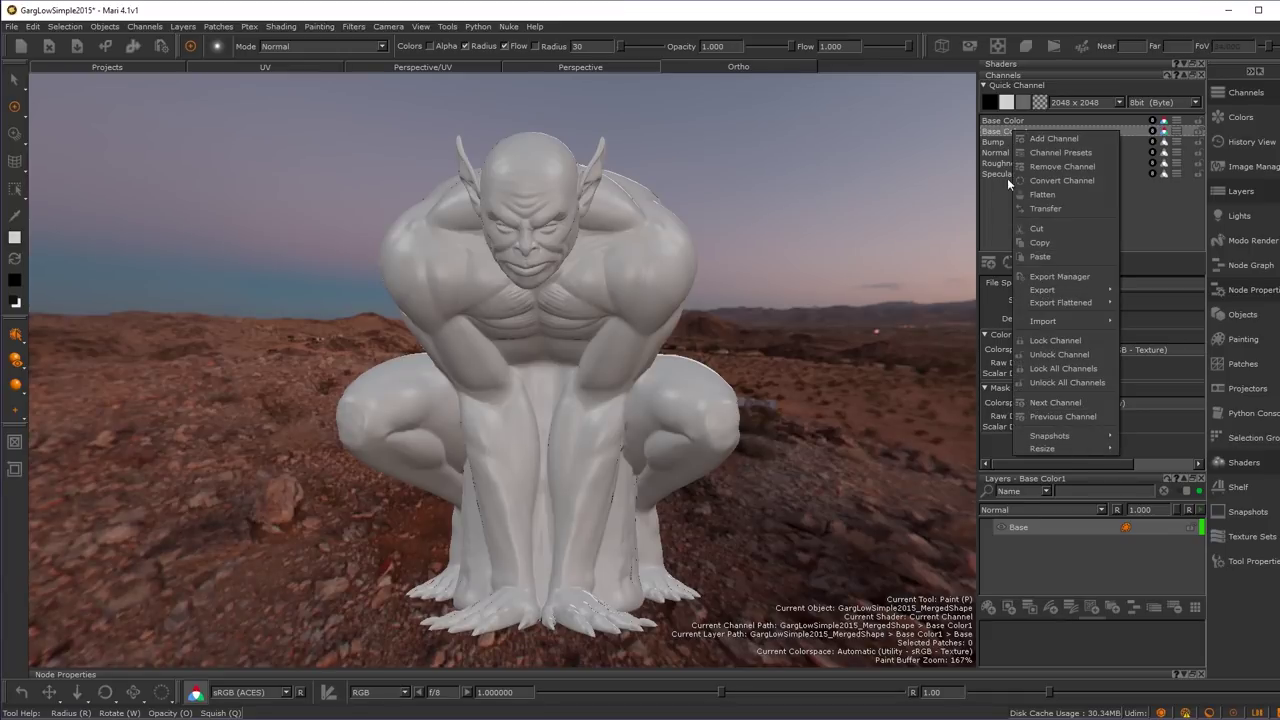
left_click(993, 231)
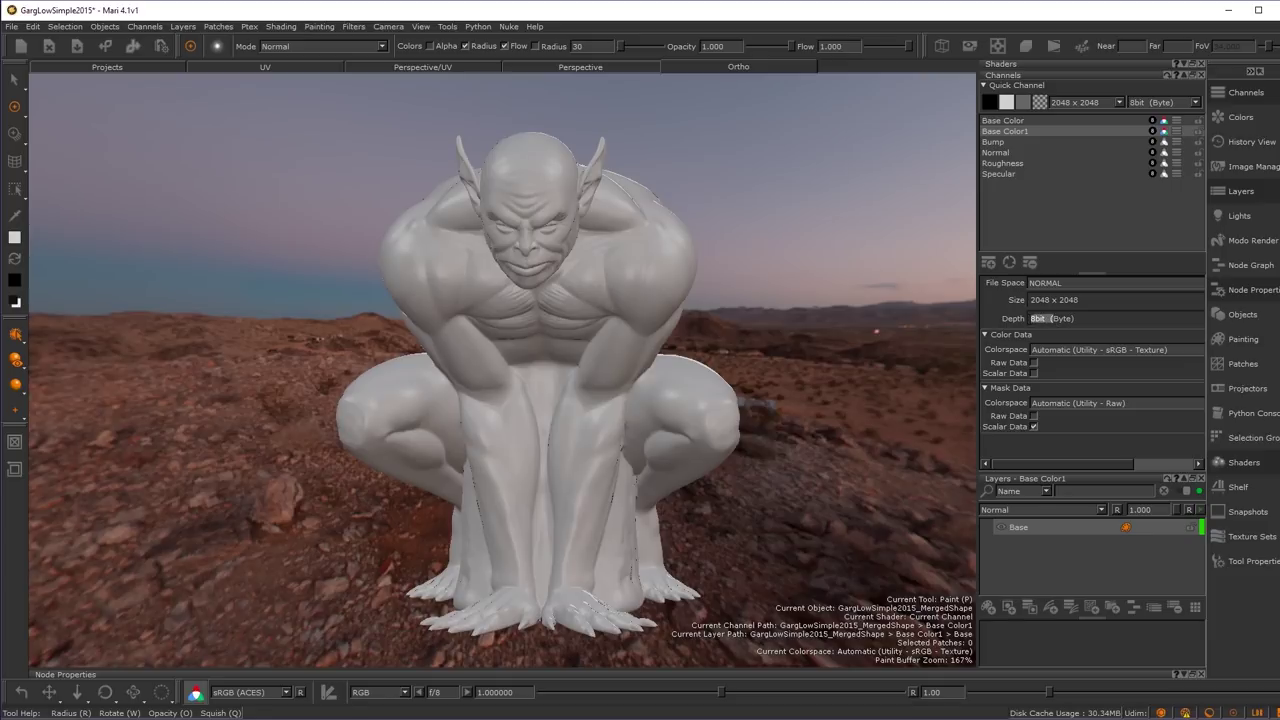
left_click(1047, 318)
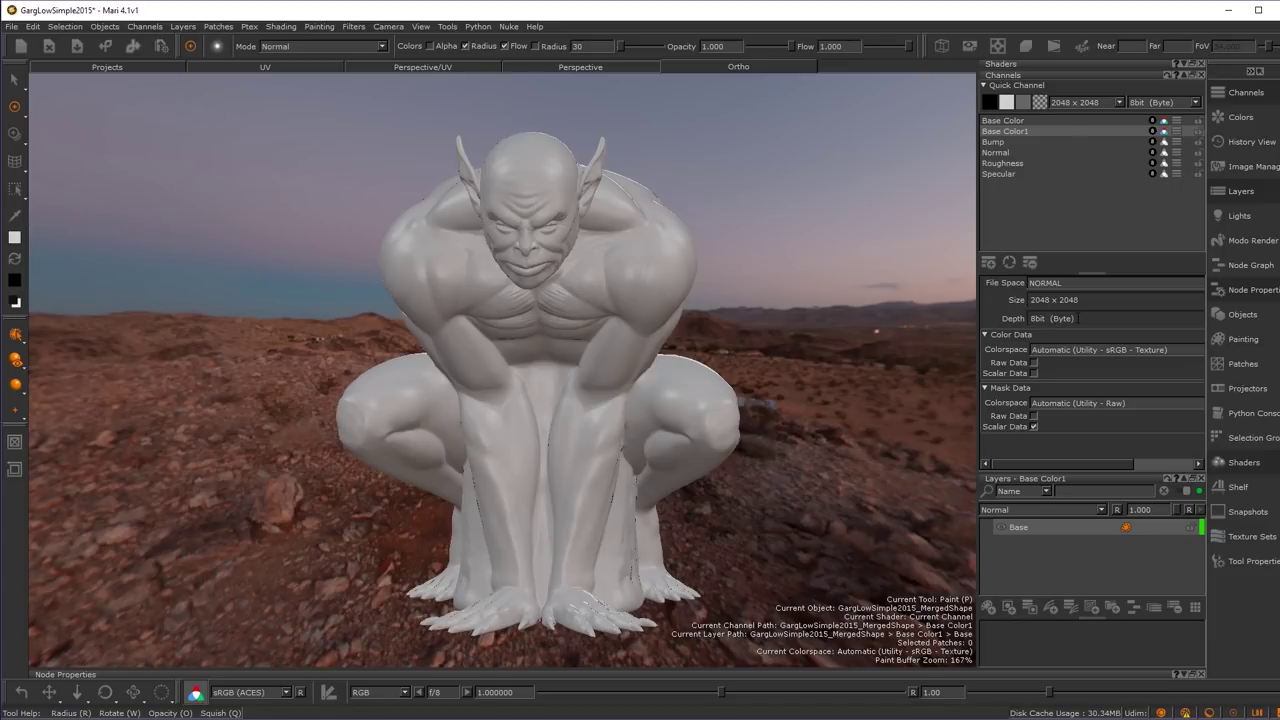
- Convert the Base Color1 channel to 16bit (Half)
right_click(1003, 137)
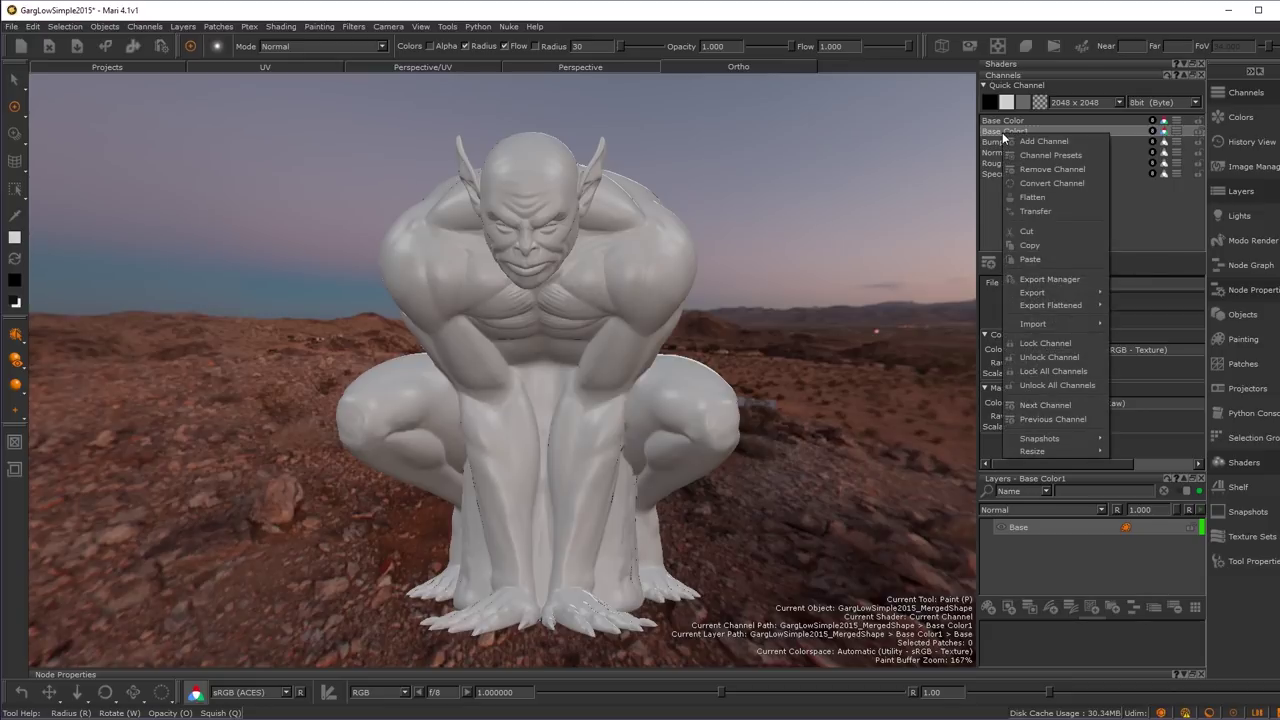
left_click(1030, 184)
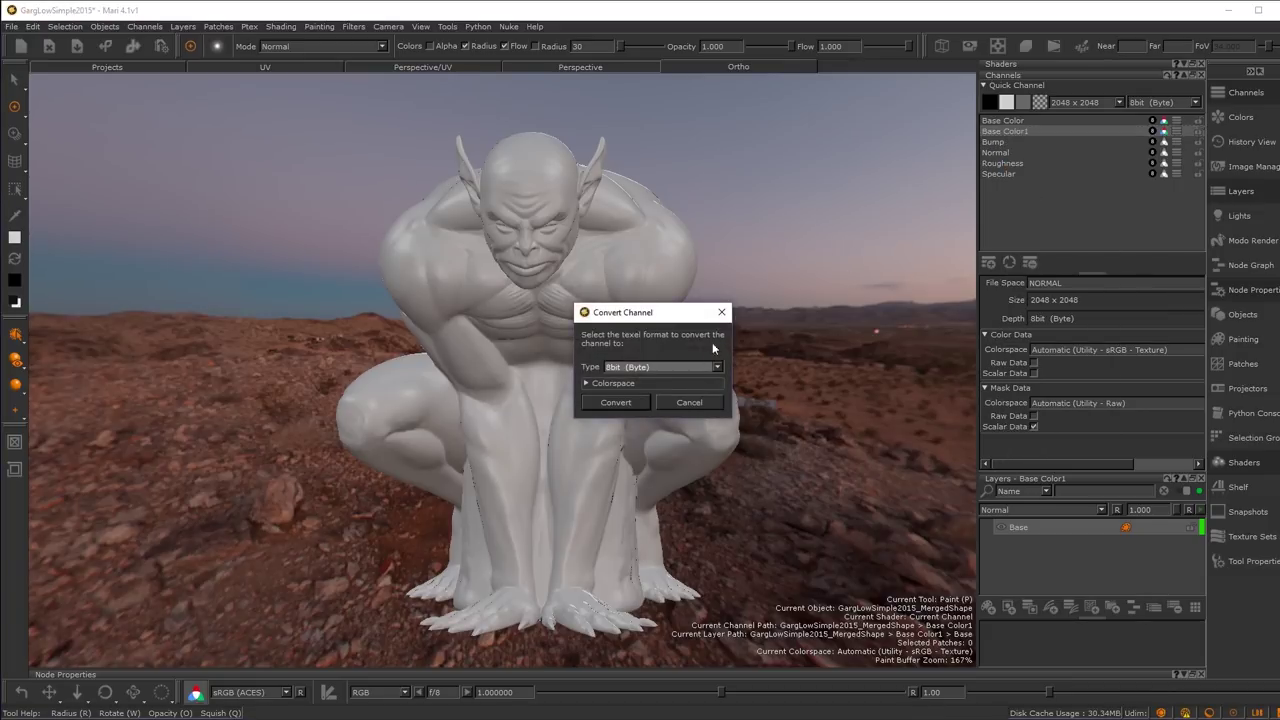
left_click(684, 367)
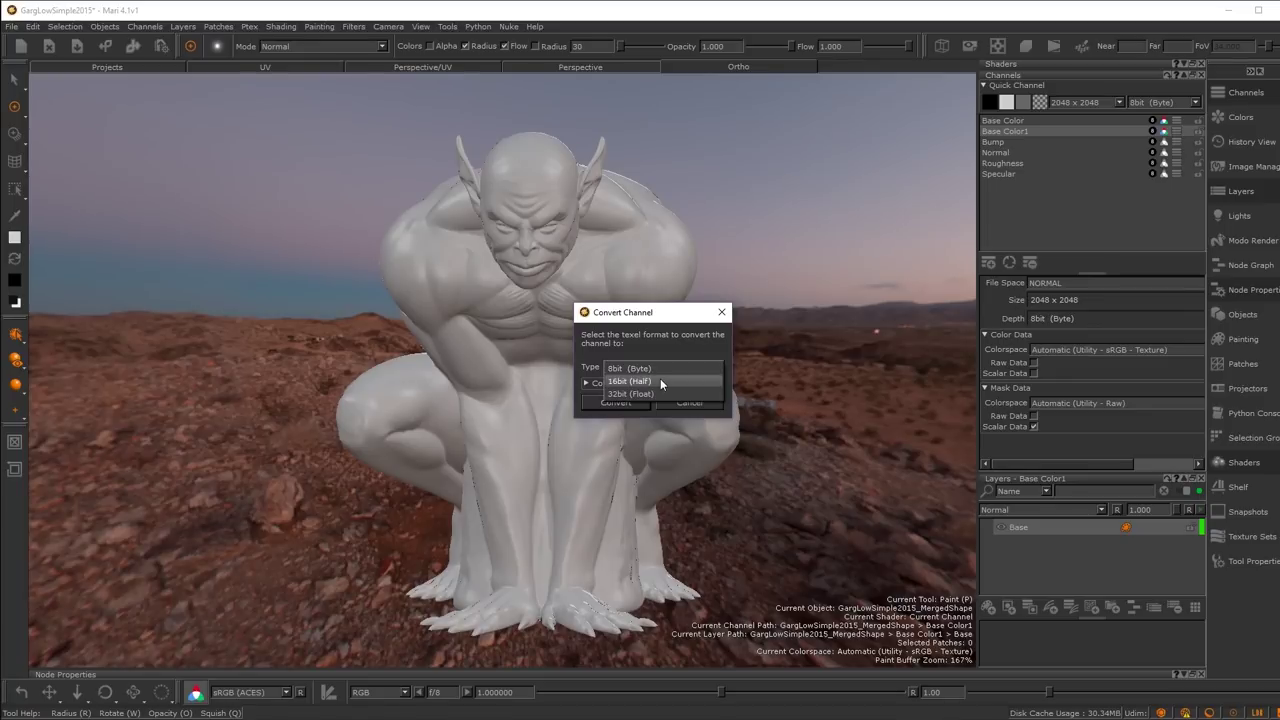
left_click(660, 380)
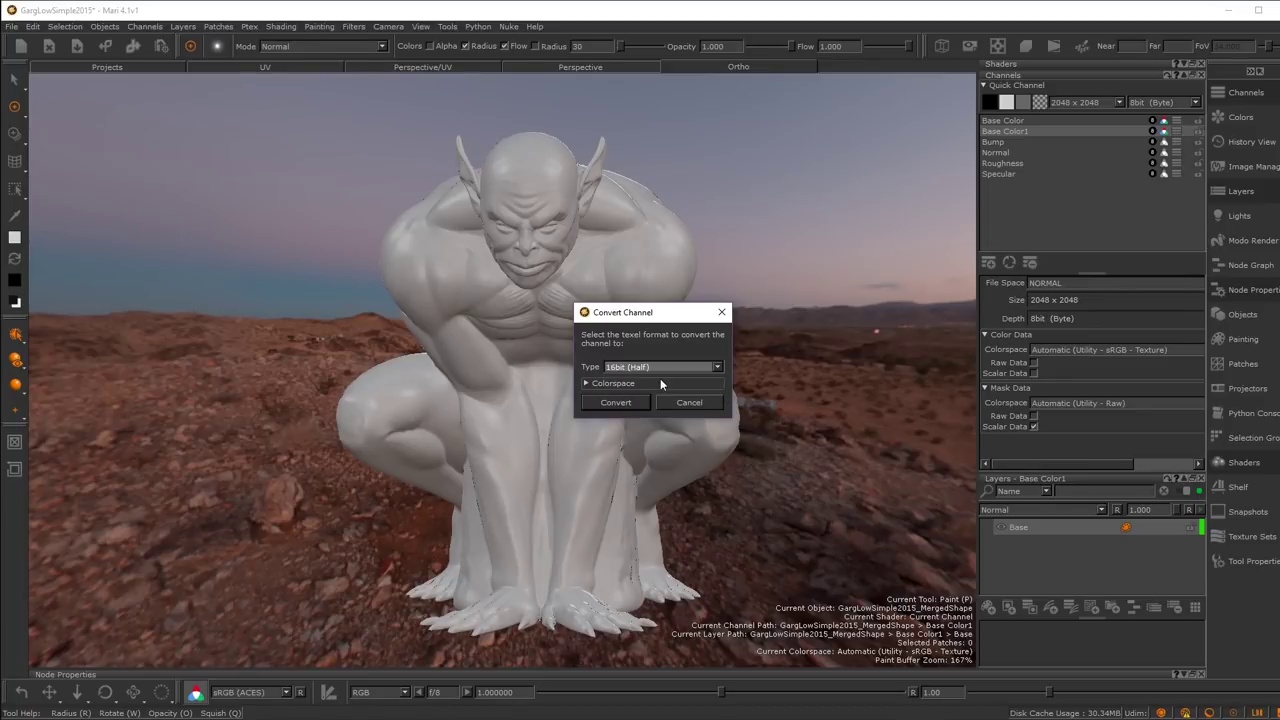
left_click(614, 402)
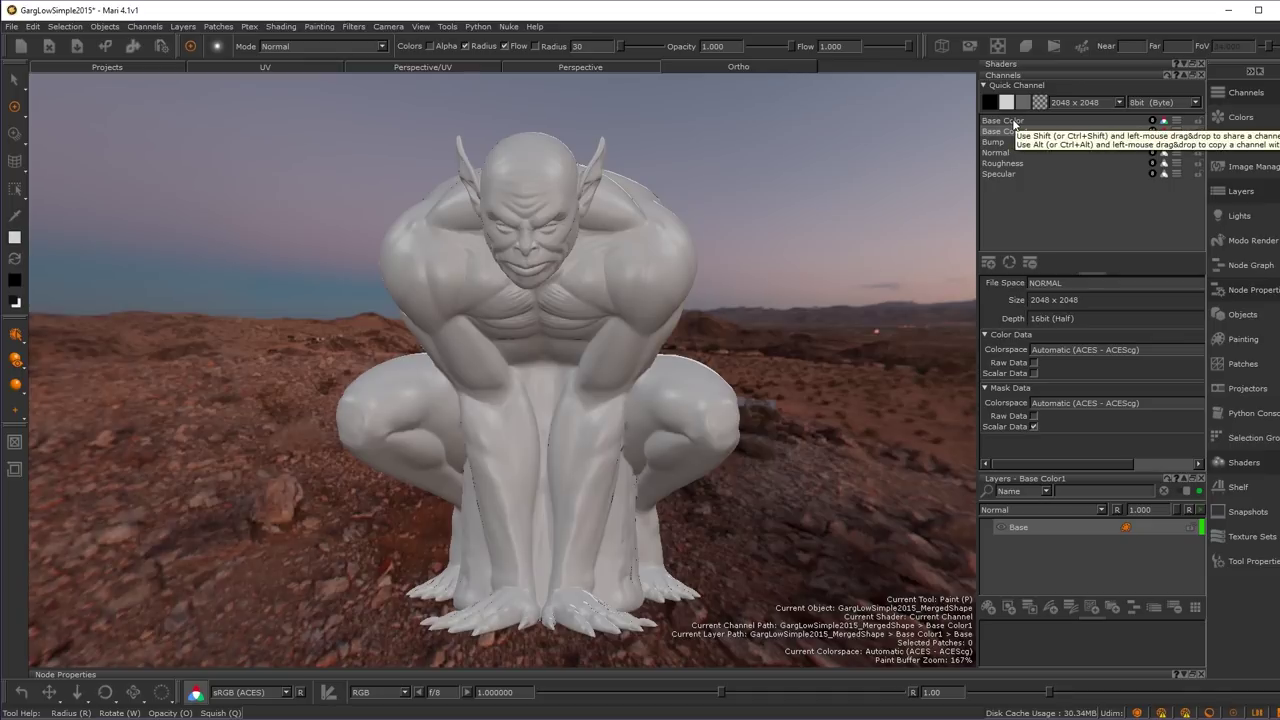
- Examine the color data colorspace choices for Base Color1 and compare its colorspace with the original Base Color channel's
left_click(1058, 351)
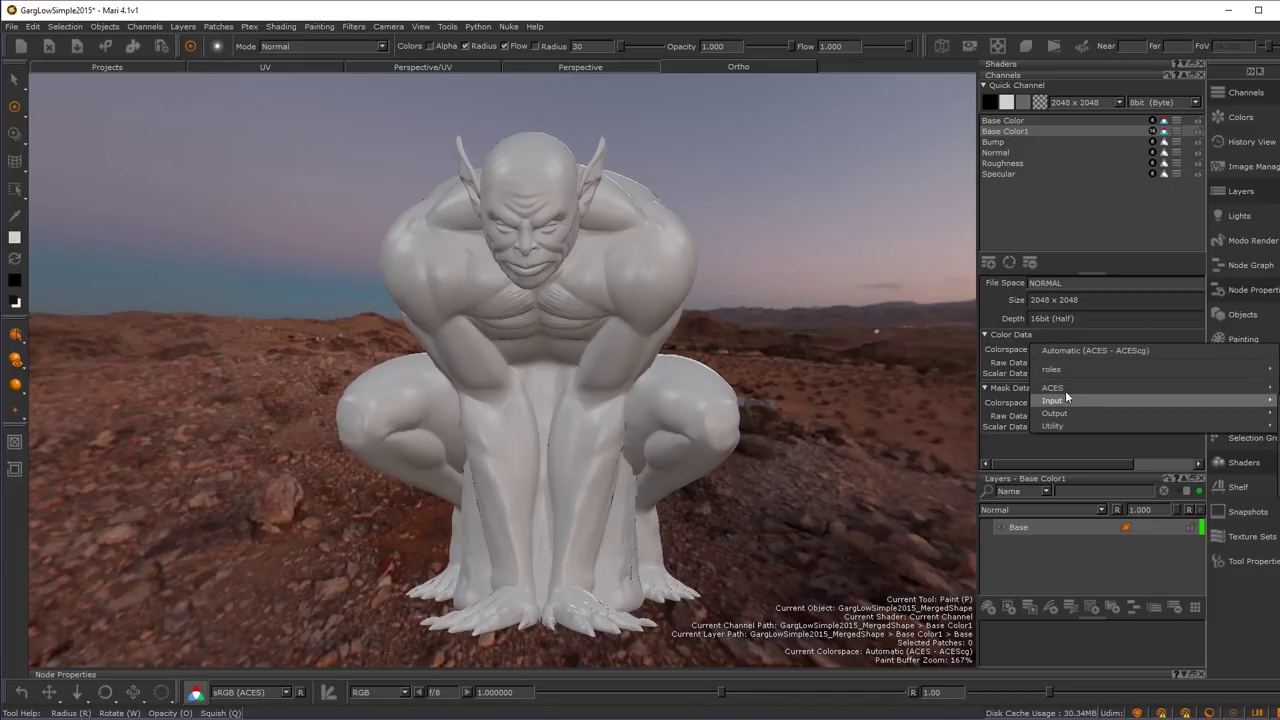
left_click(989, 311)
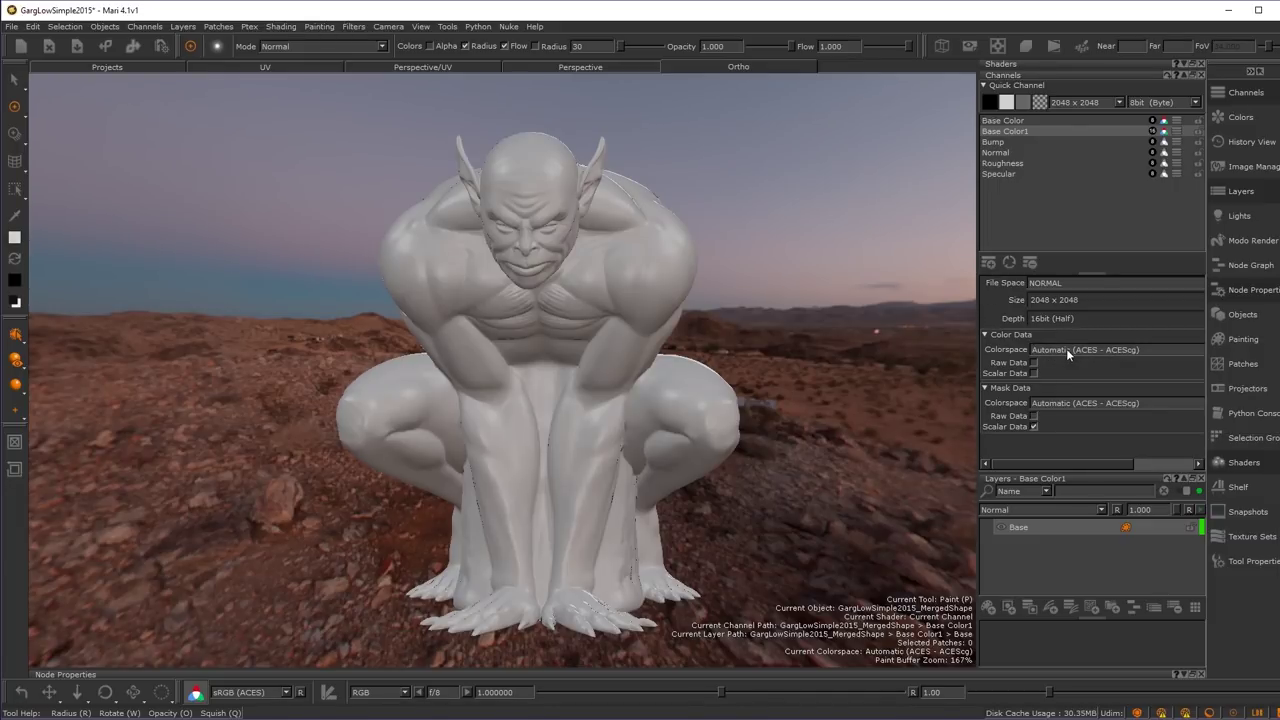
left_click(1005, 121)
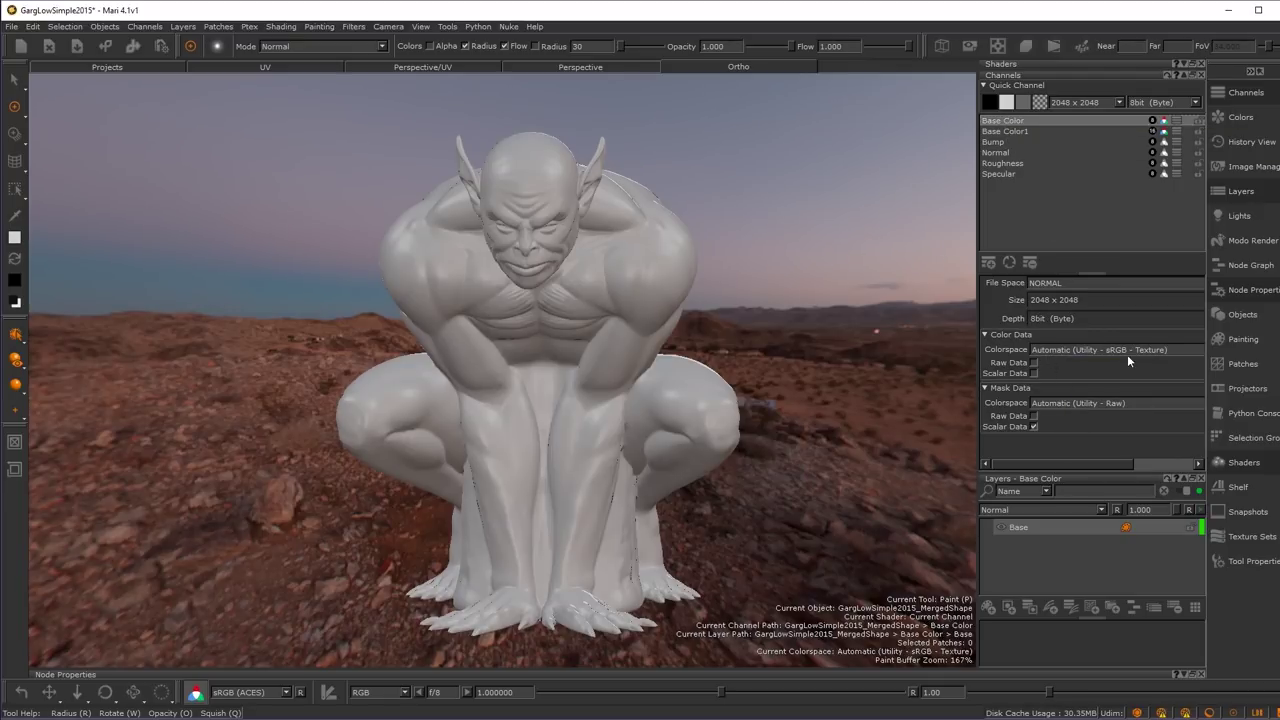
- Set the color data colorspace of the Base Color1 channel to Utility - Linear - sRGB
left_click(1010, 130)
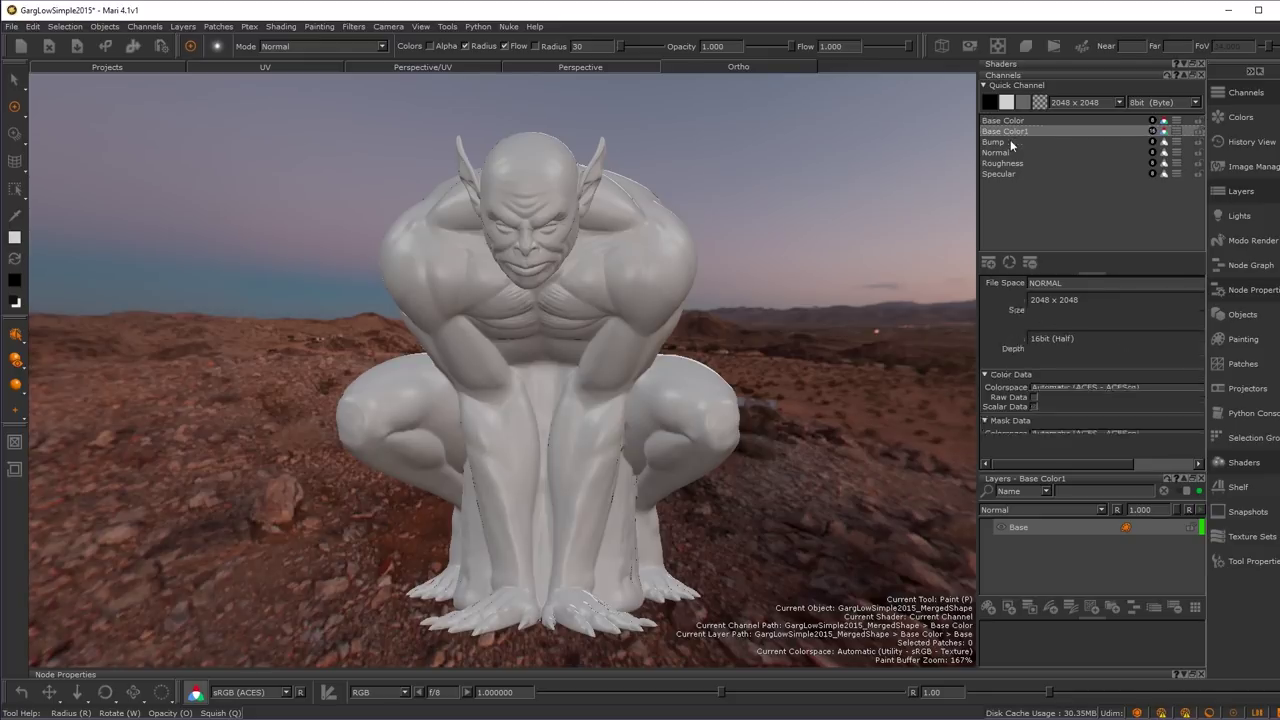
left_click(1072, 351)
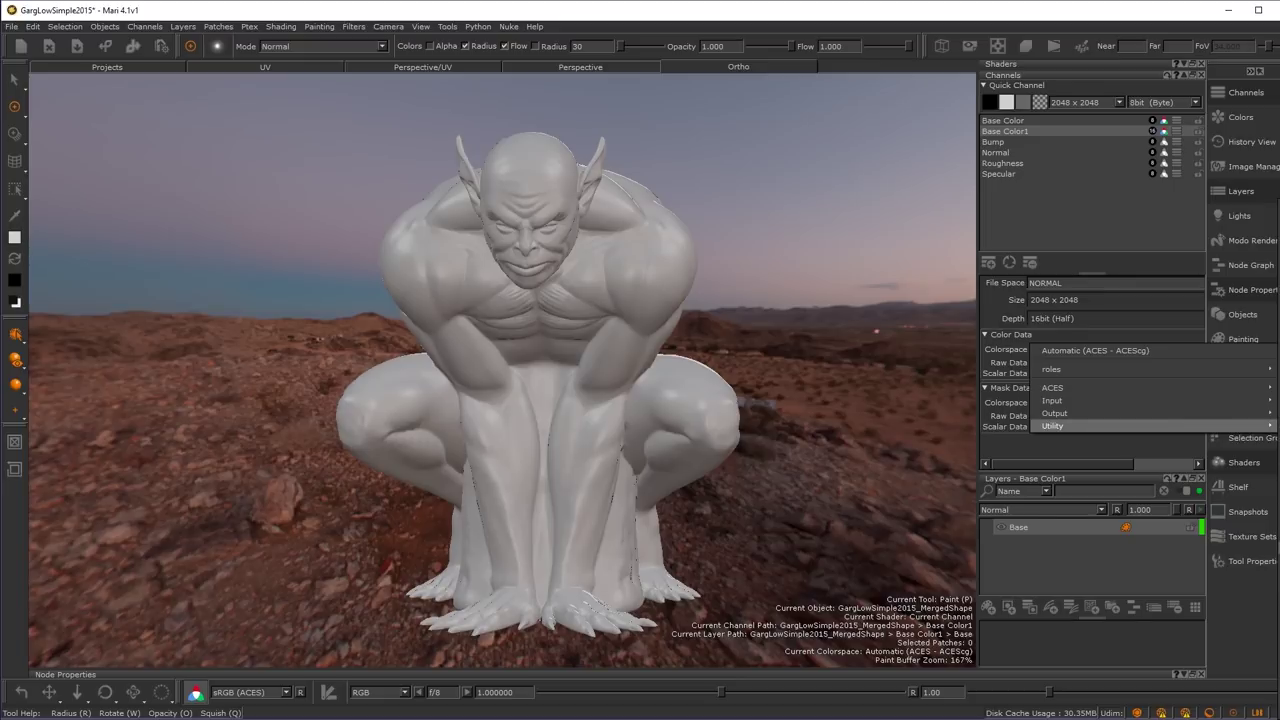
left_click(1134, 381)
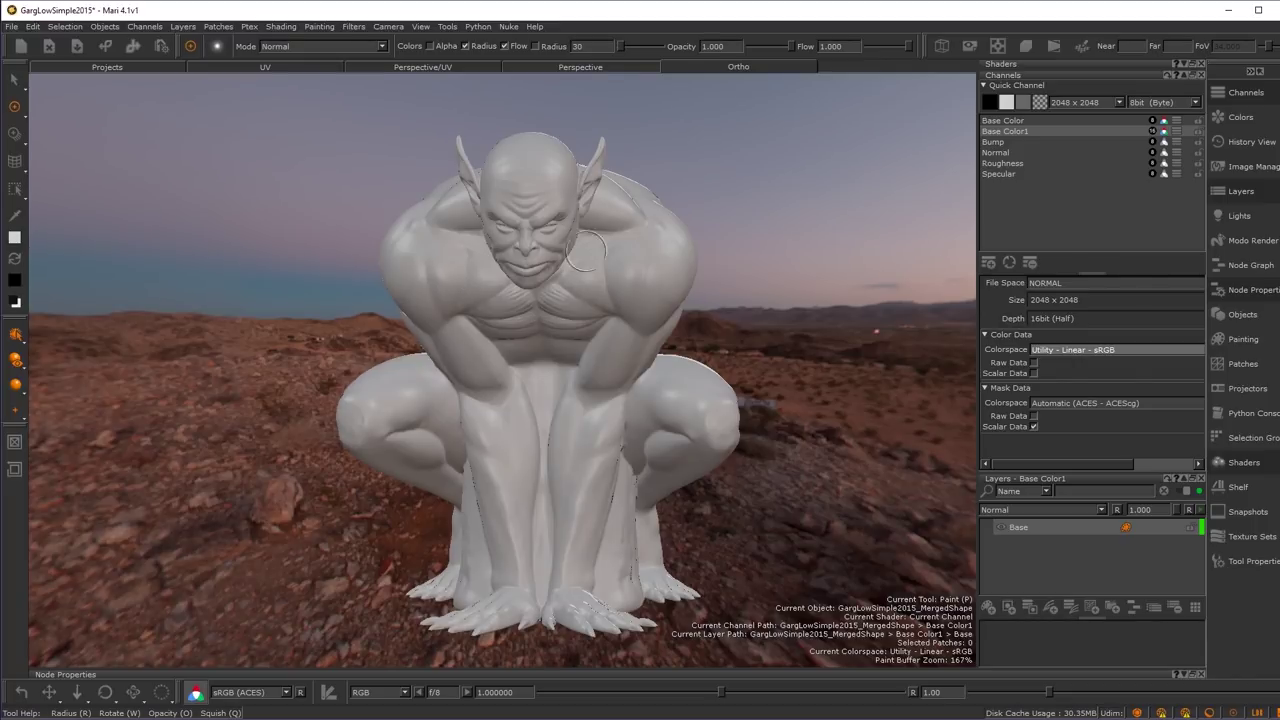
- Set the foreground paint color to the stored green swatch
left_click(14, 238)
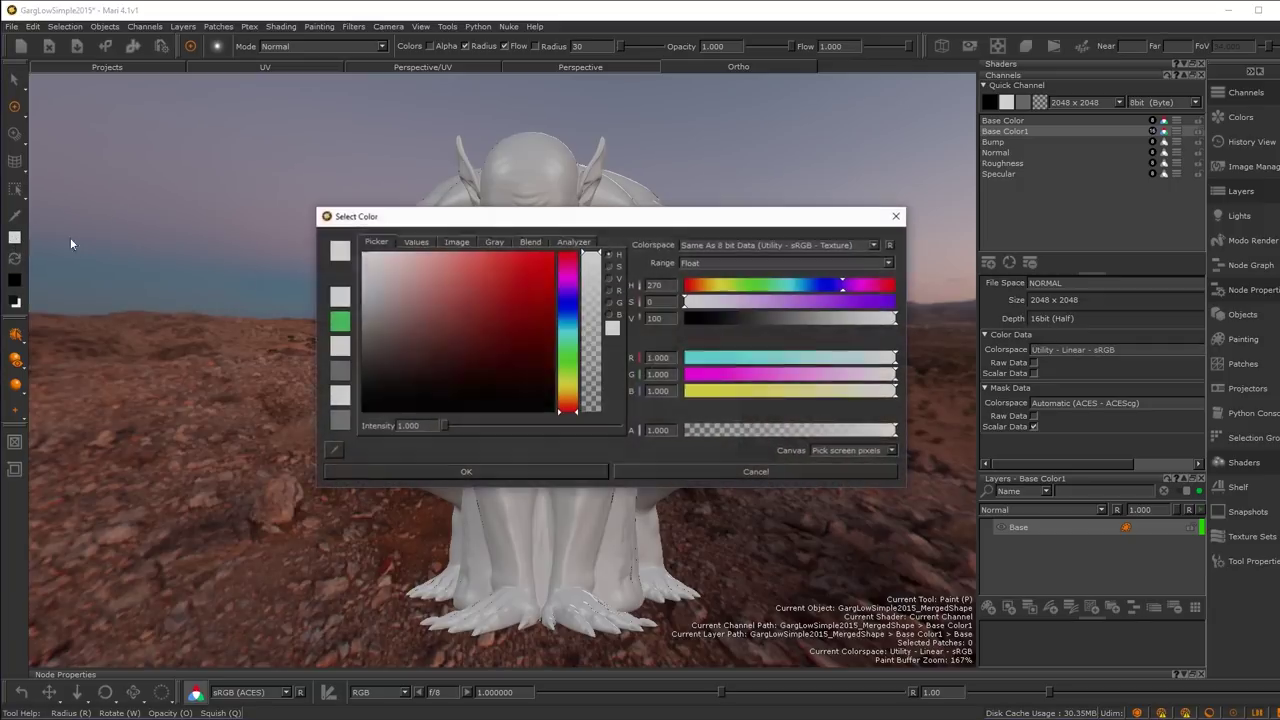
left_click(340, 321)
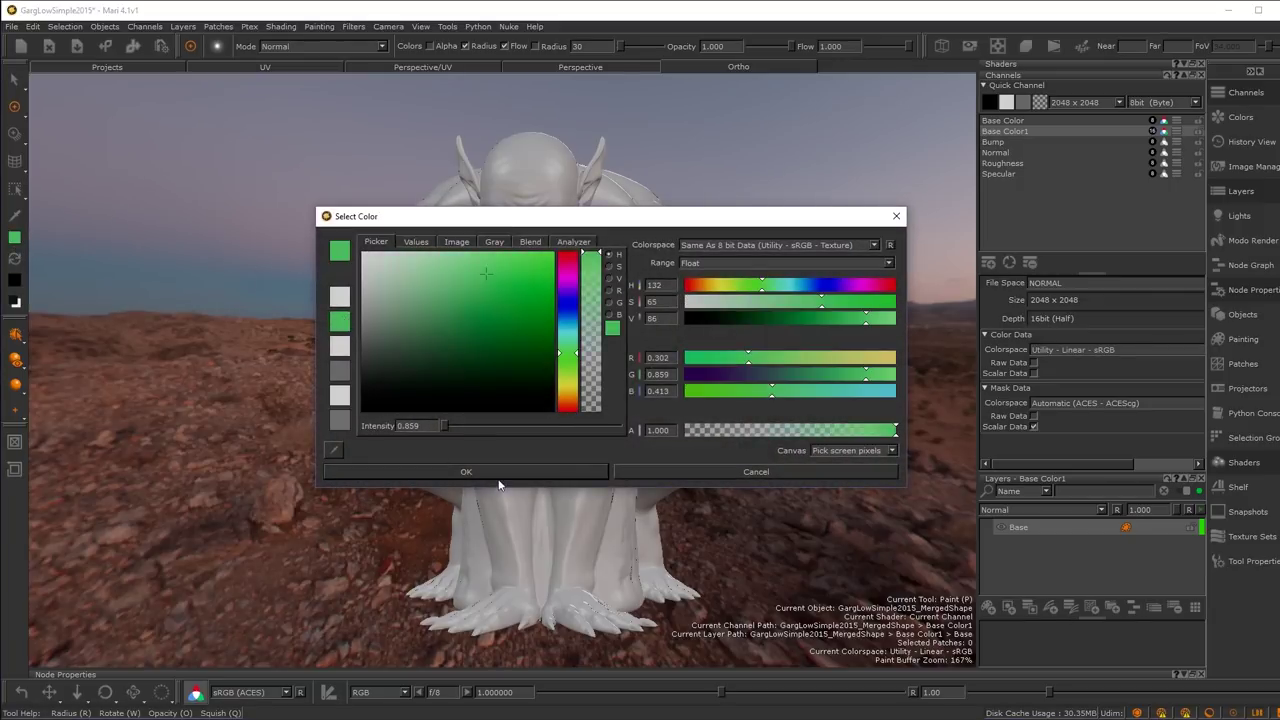
left_click(488, 472)
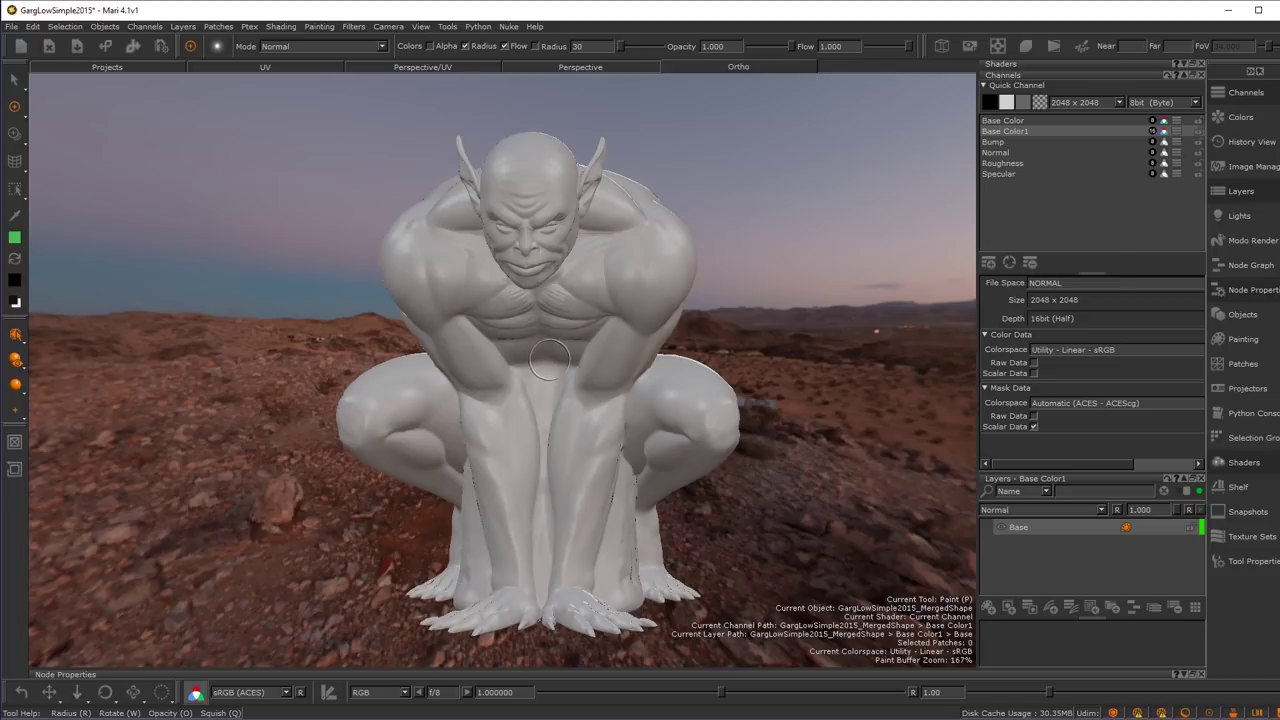
- Try green strokes over the gargoyle's face and chest on the Base Color channel and undo them
left_click(1003, 121)
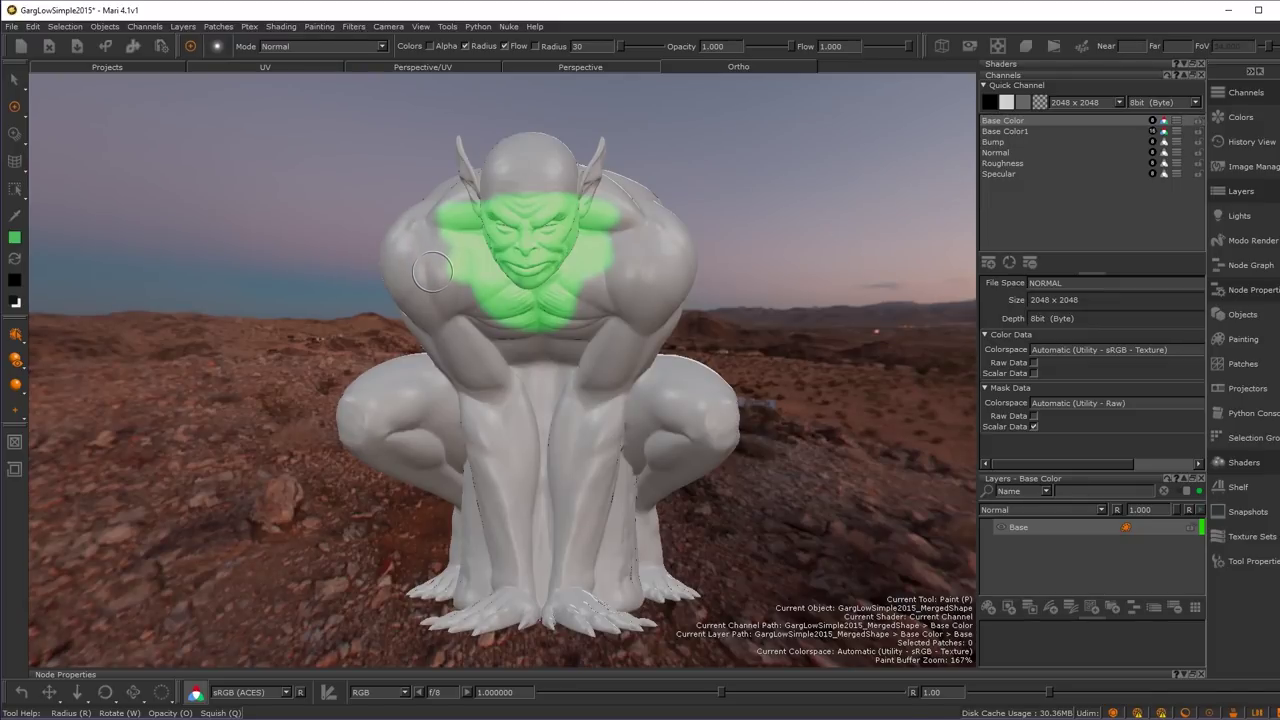
key("ctrl+z")
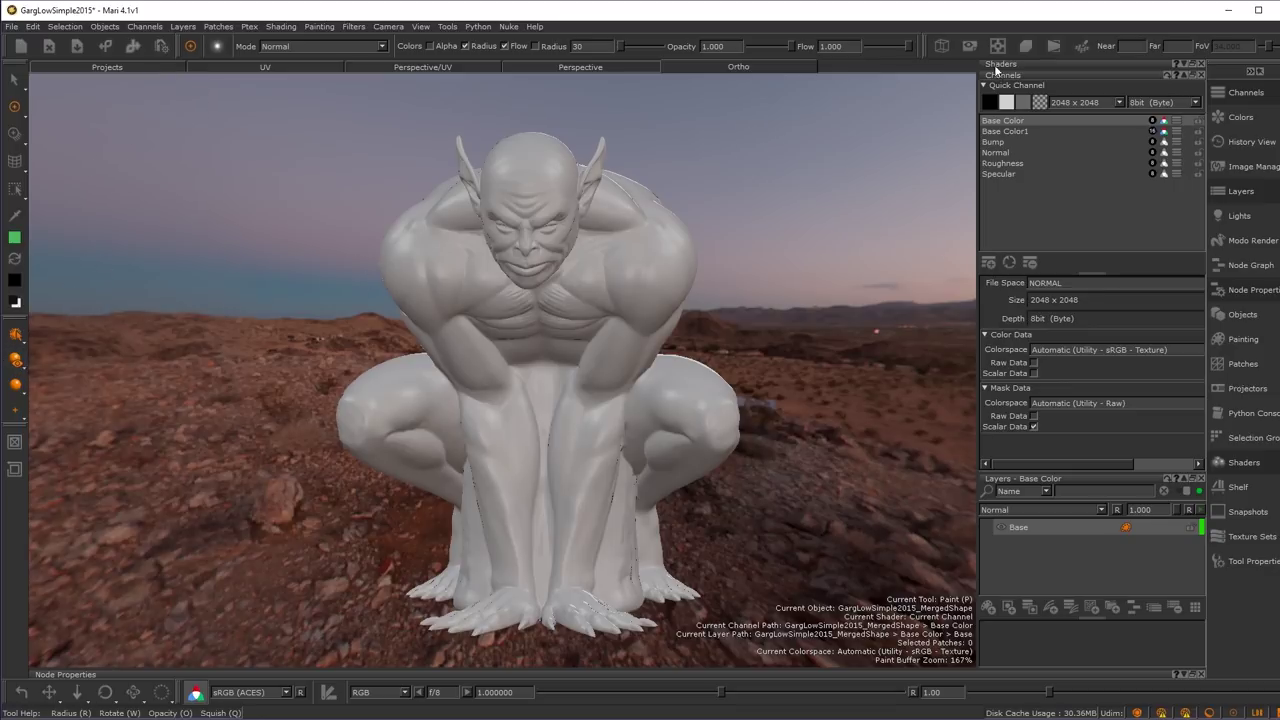
left_click(996, 66)
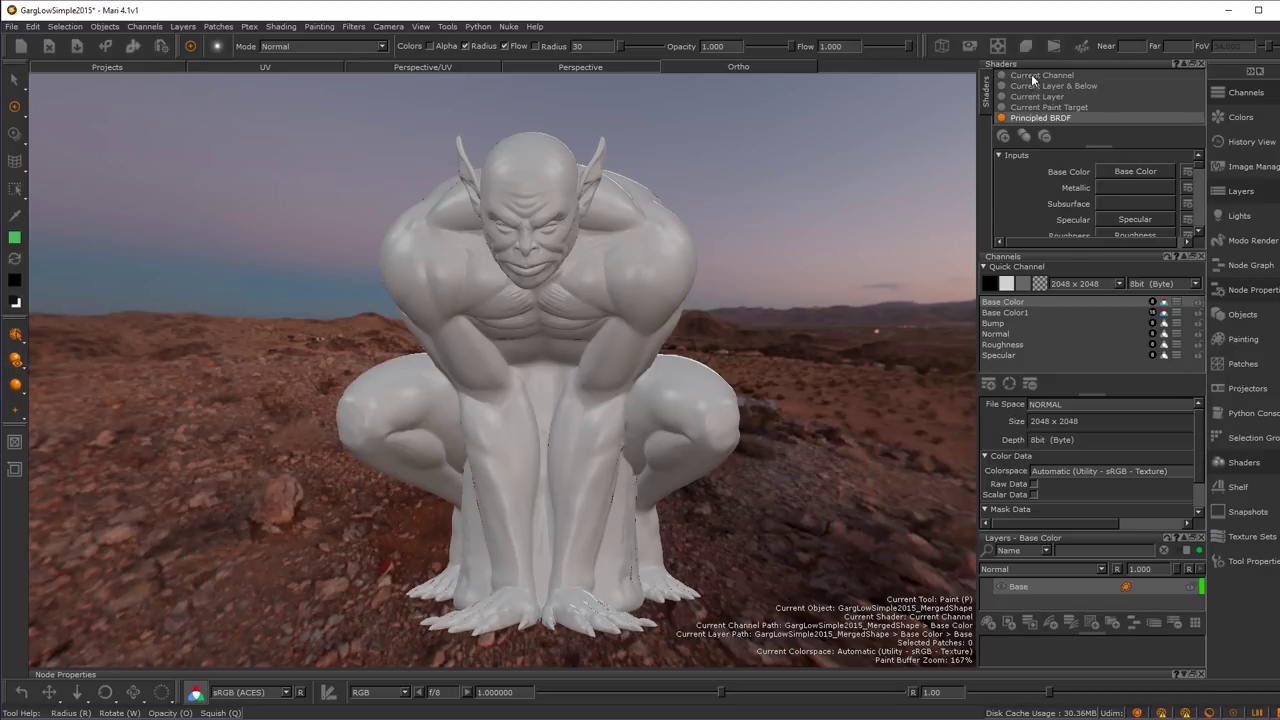
left_click(1014, 65)
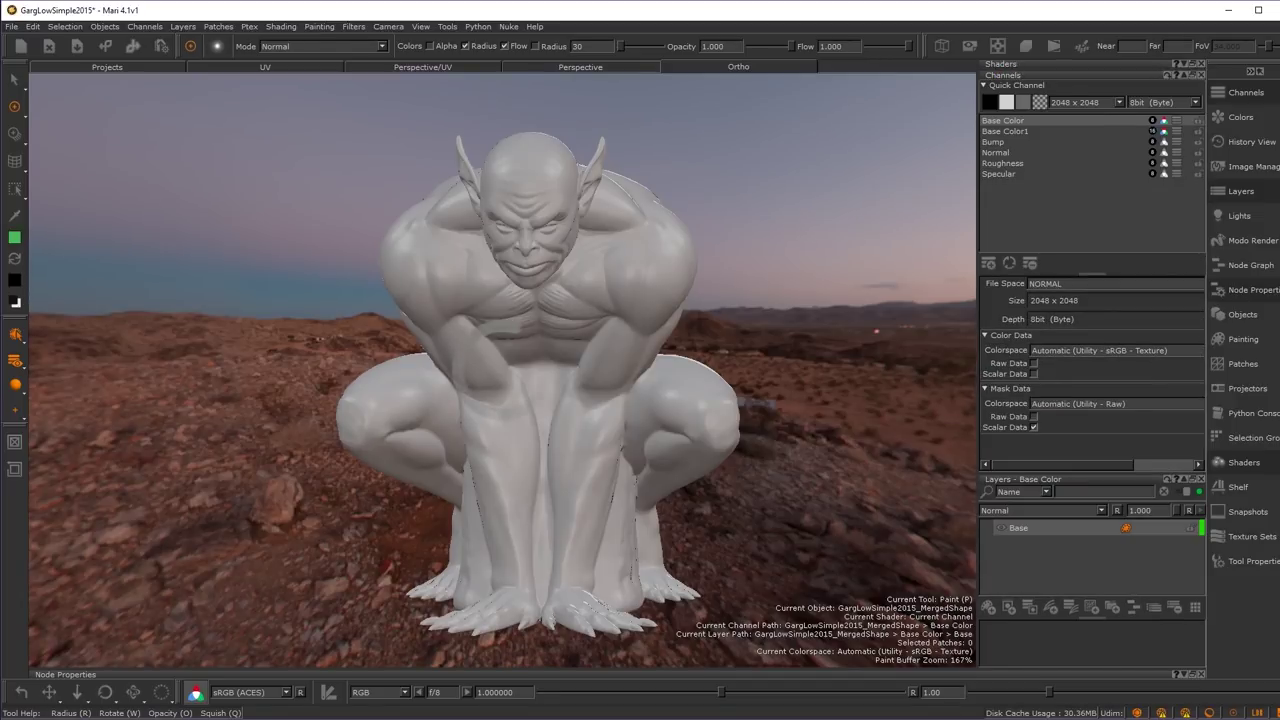
- Set the viewport lighting on the gargoyle to Flat
key("F2")
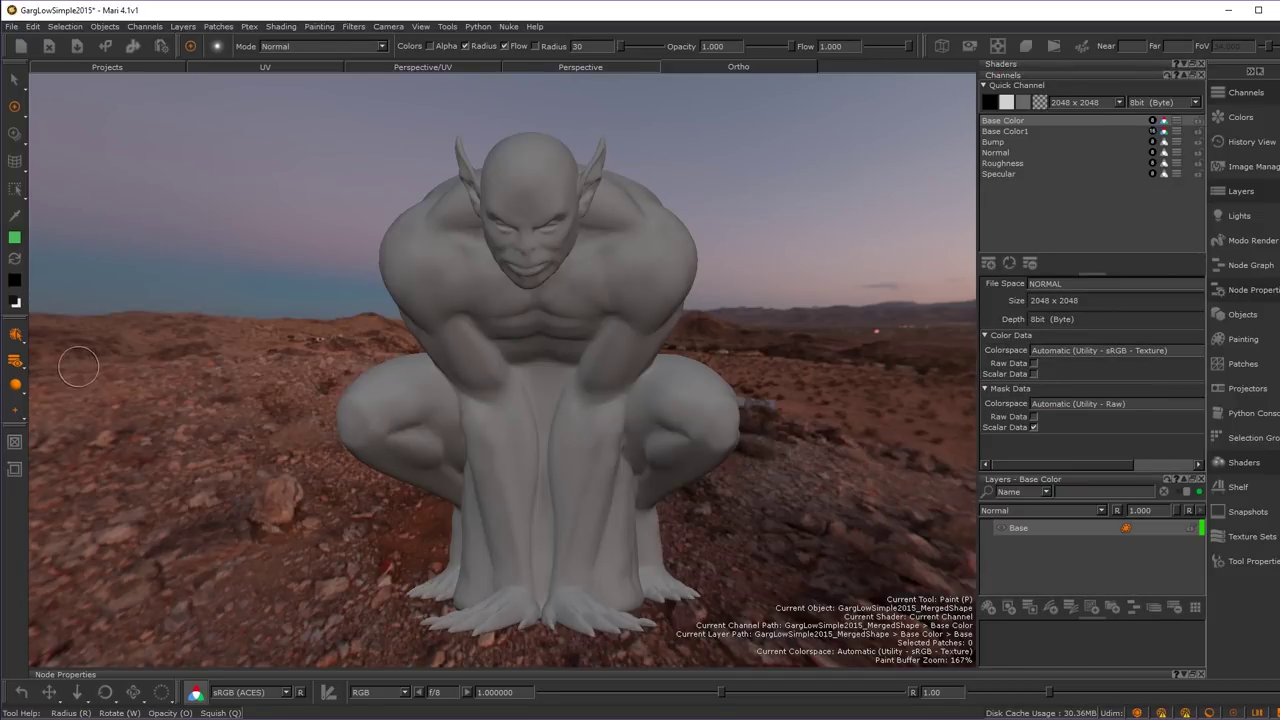
left_click(15, 388)
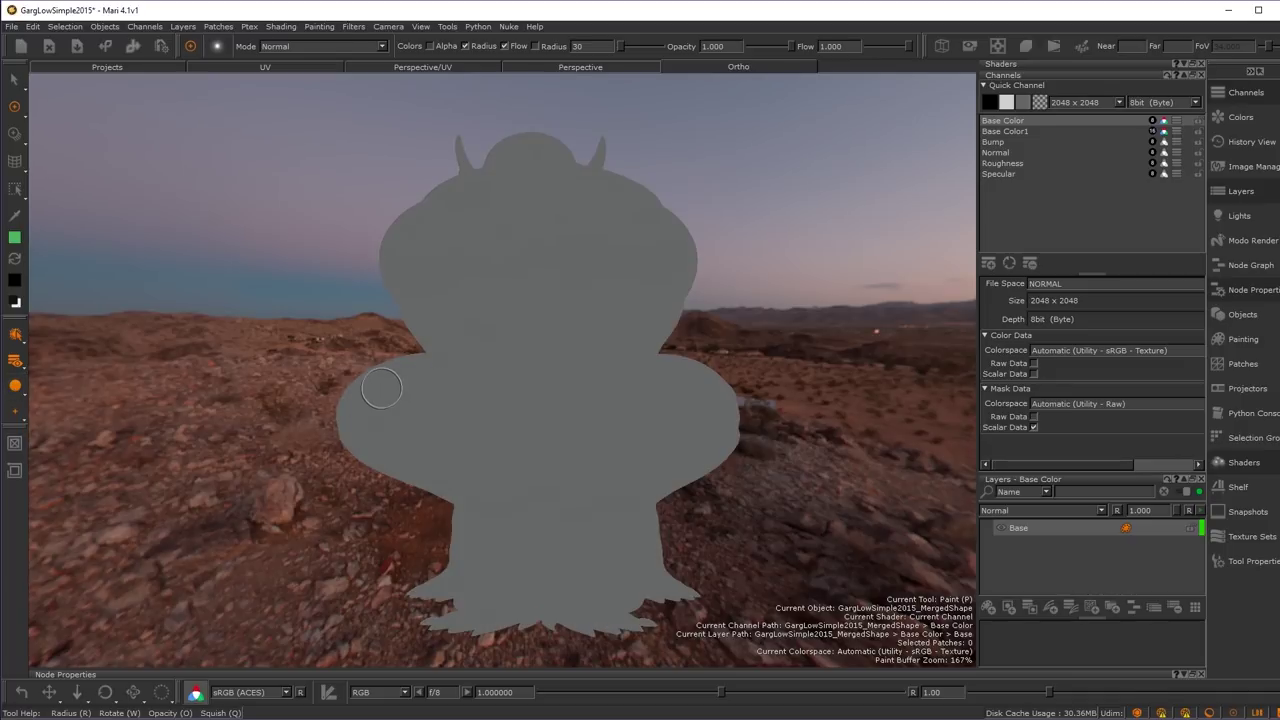
left_click(15, 388)
left_click(15, 388)
left_click(15, 388)
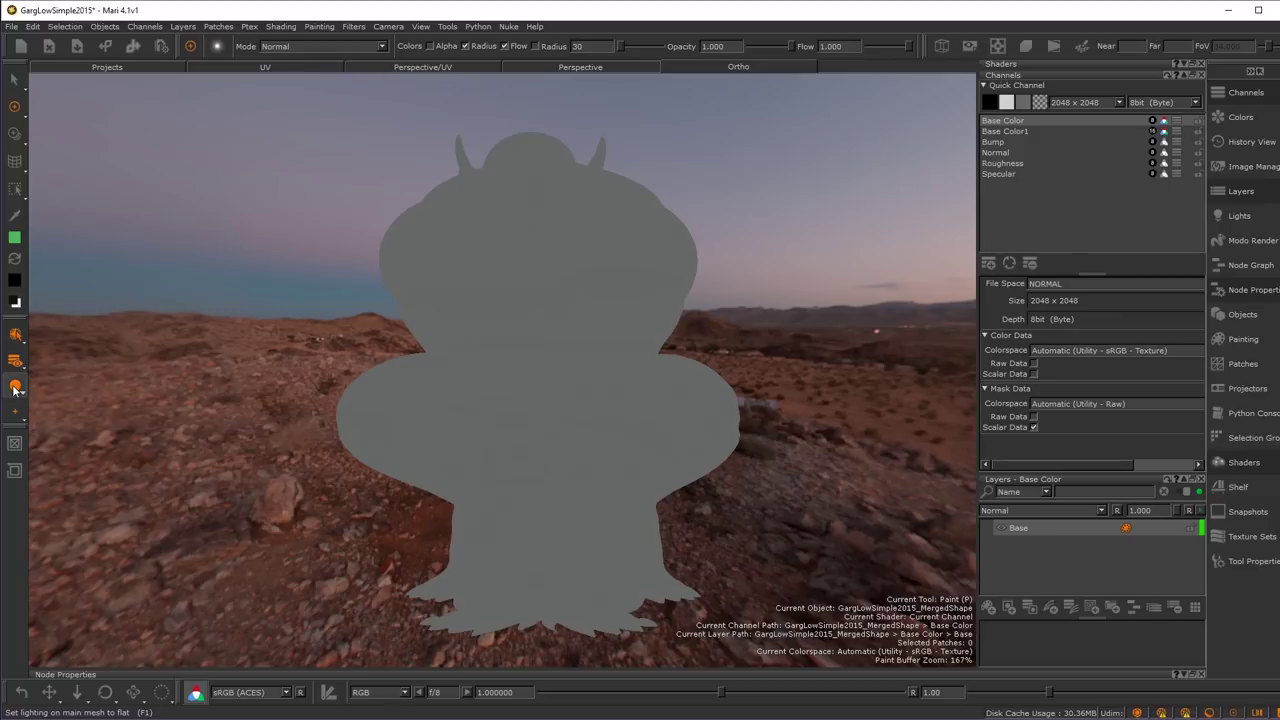
left_click(15, 388)
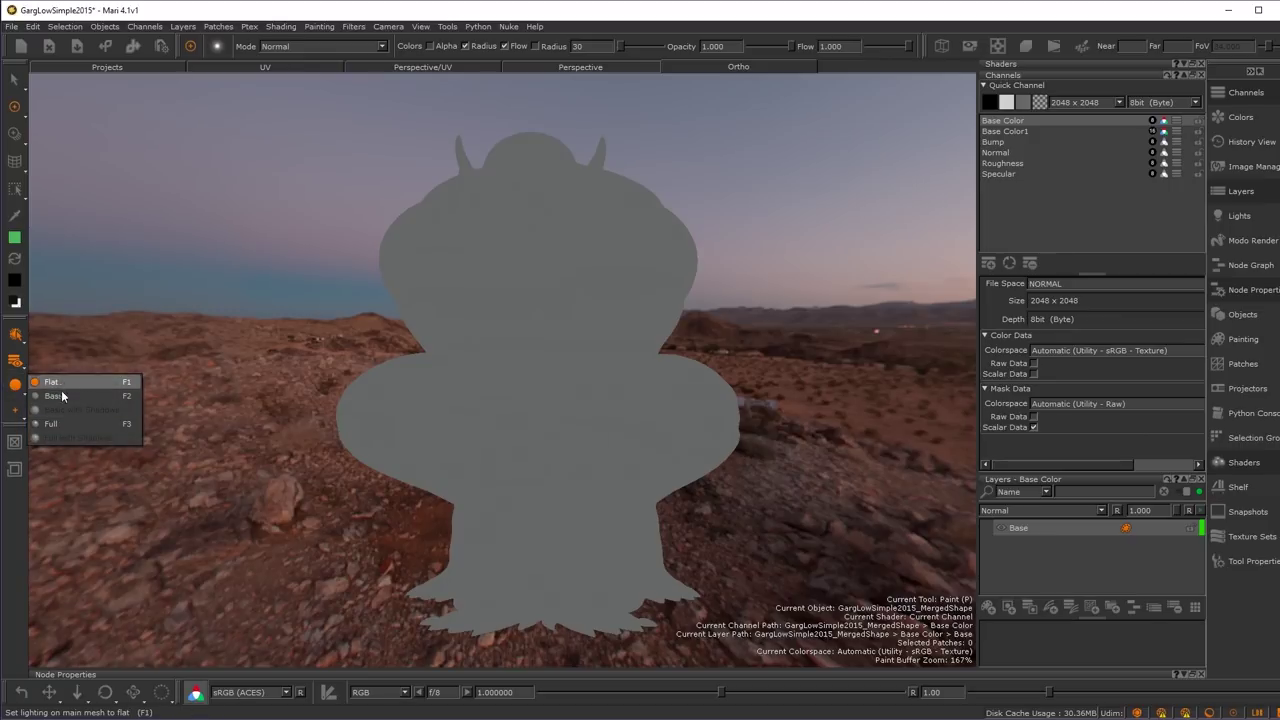
left_click(115, 310)
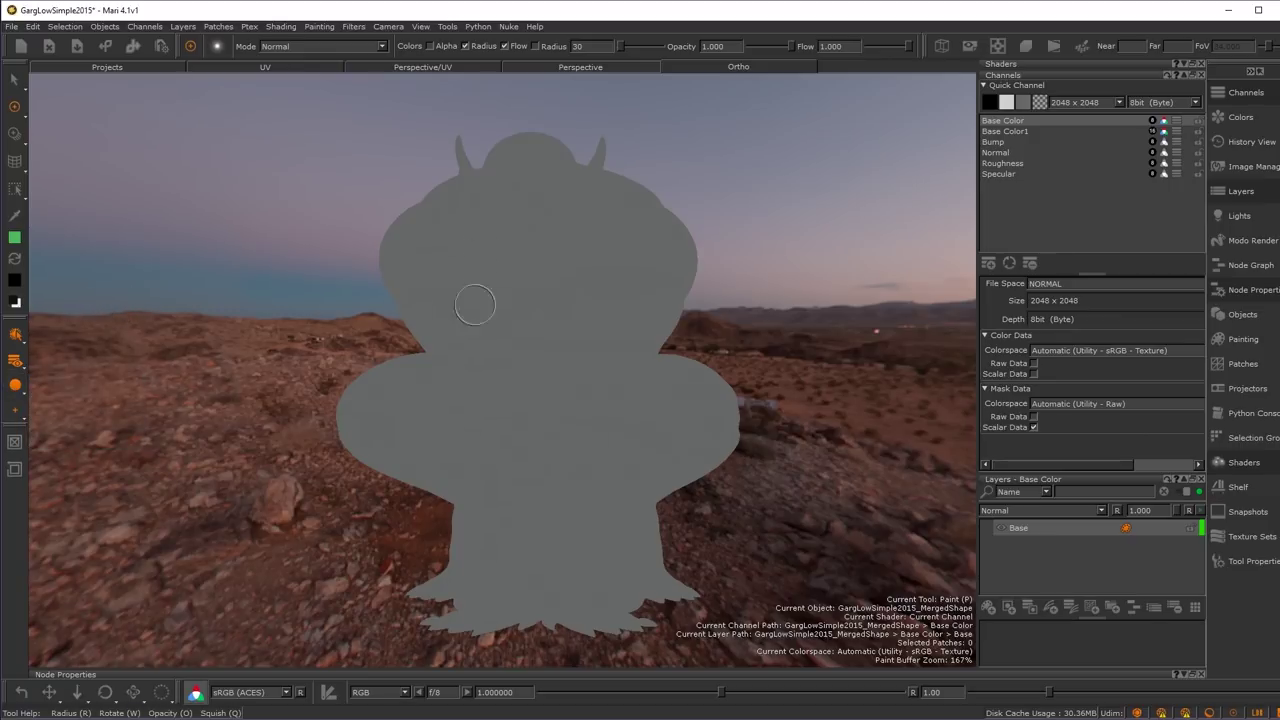
- Paint a green stripe across the gargoyle's head on Base Color and a second below it on Base Color1, undoing untidy attempts
mouse_move(491, 206)
left_mouse_down()
mouse_move(600, 200)
mouse_move(478, 210)
mouse_move(612, 212)
mouse_move(445, 212)
mouse_move(465, 212)
left_mouse_up()
key("b")
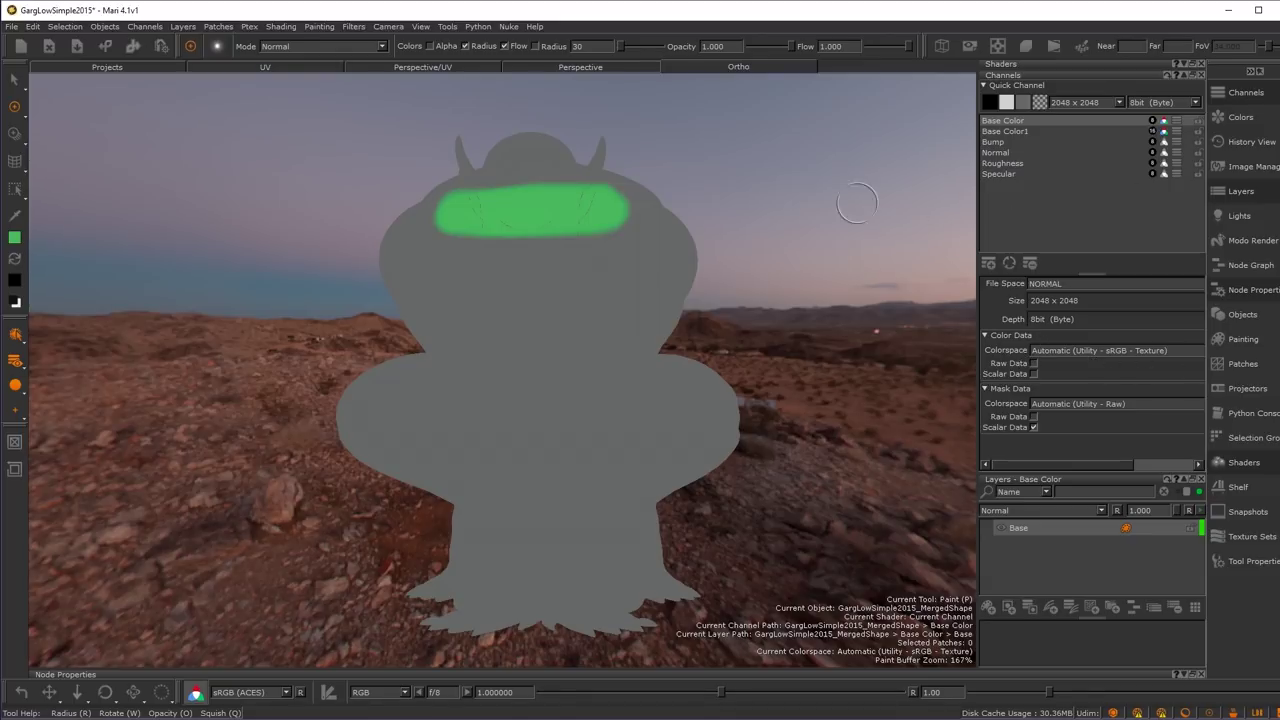
left_click(1008, 133)
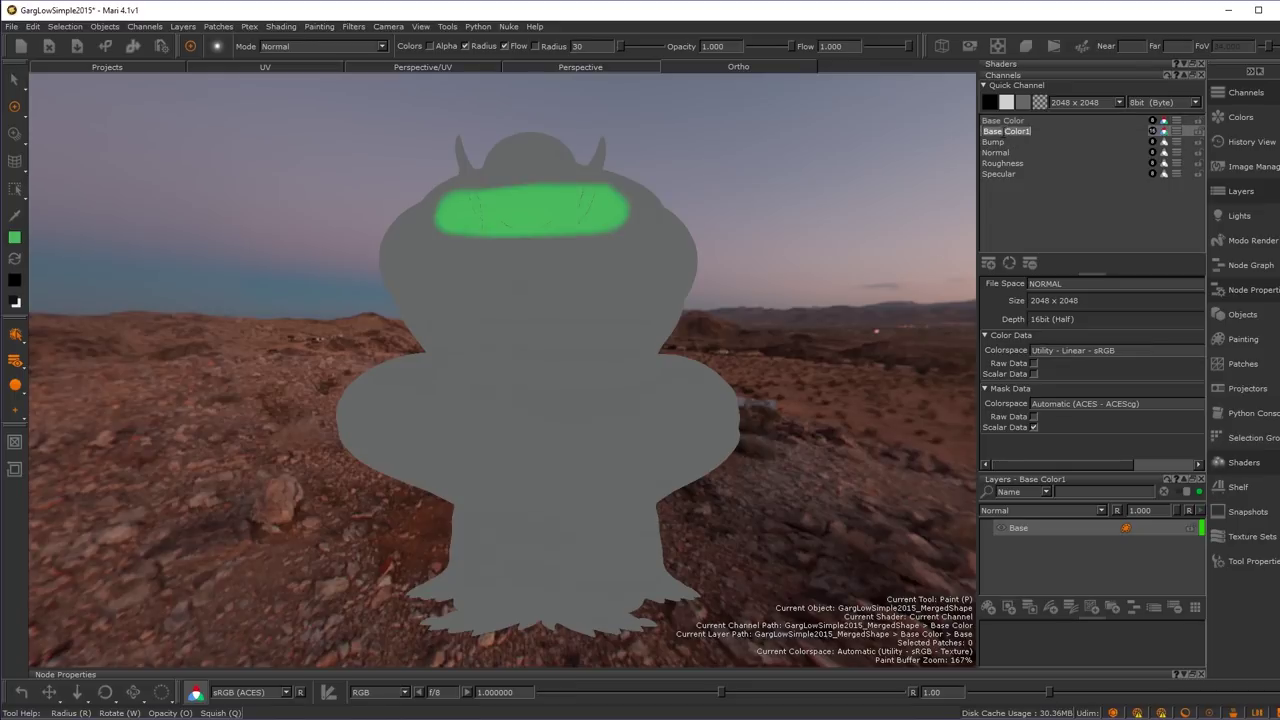
left_click(997, 142)
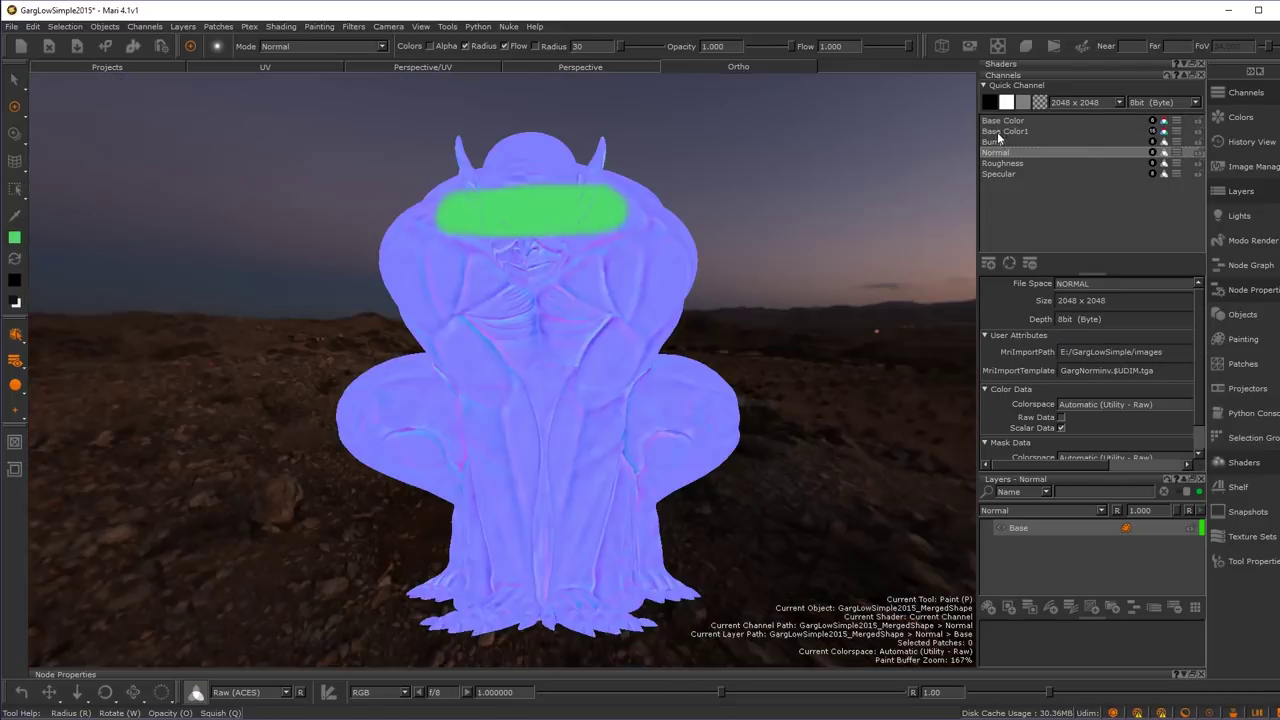
left_click(1000, 131)
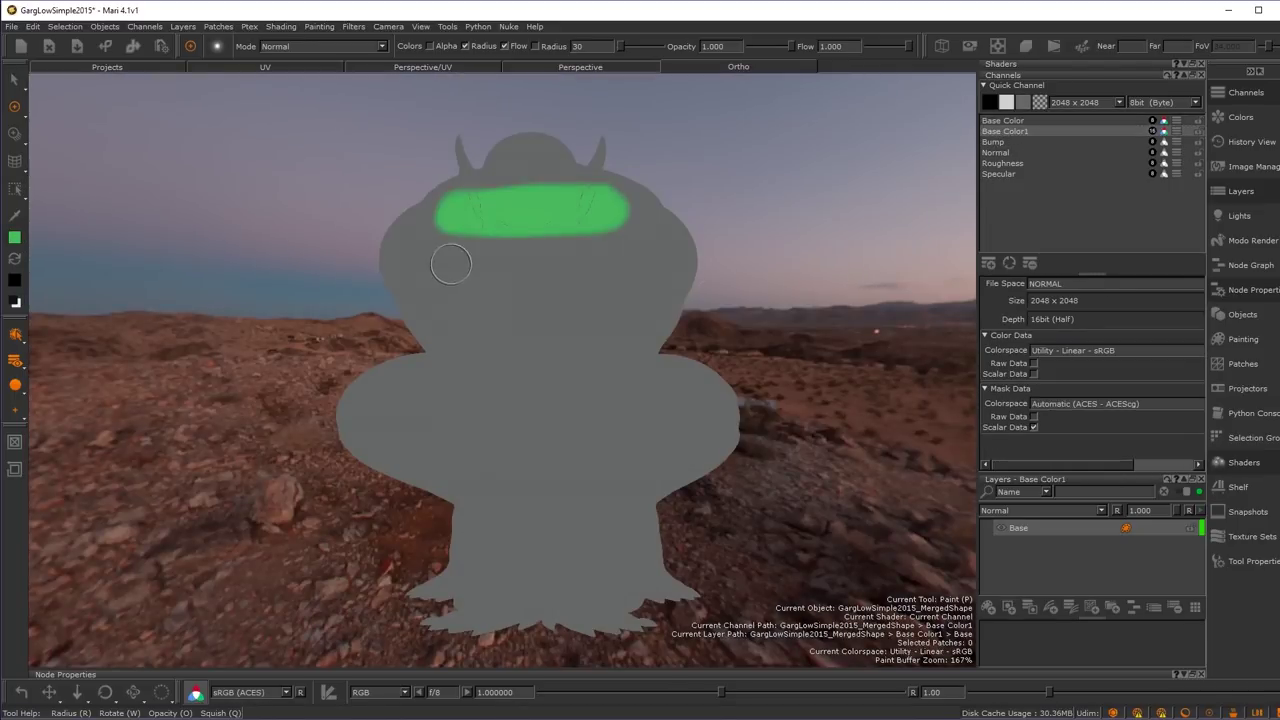
mouse_move(449, 260)
left_mouse_down()
mouse_move(619, 257)
mouse_move(536, 240)
mouse_move(563, 270)
left_mouse_up()
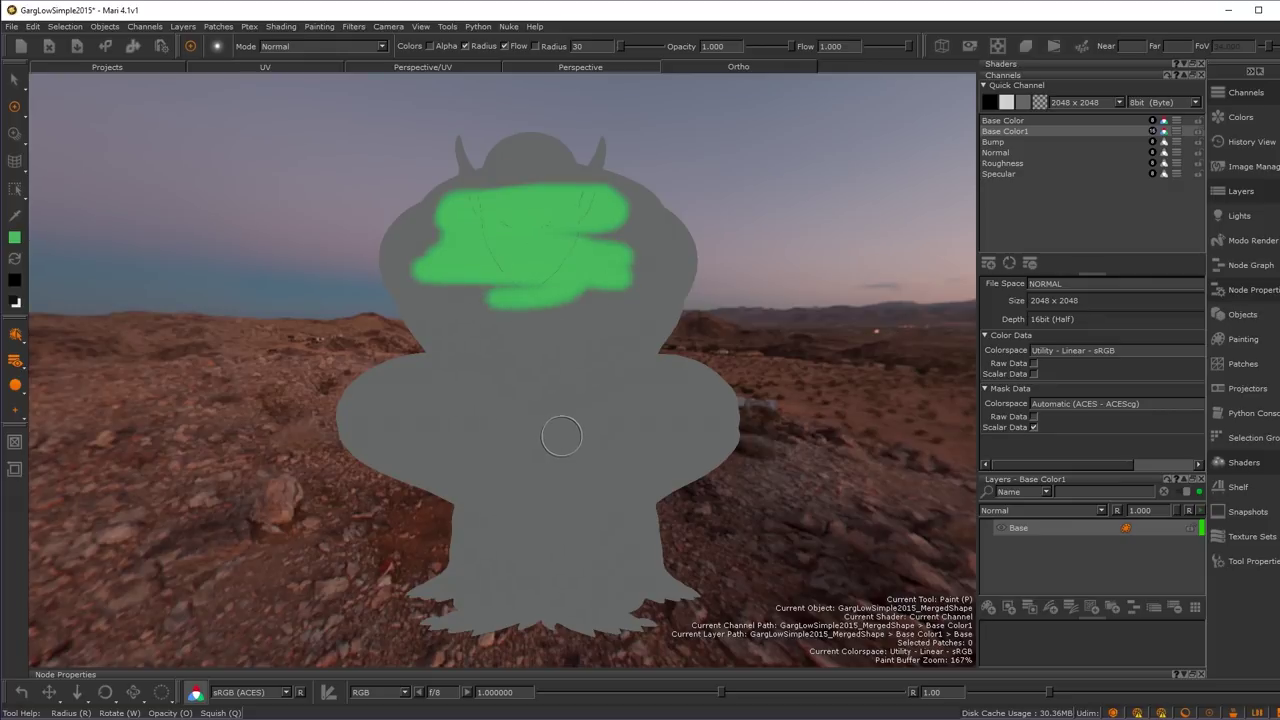
key("ctrl+z")
mouse_move(452, 270)
left_mouse_down()
mouse_move(587, 275)
mouse_move(460, 285)
mouse_move(478, 262)
mouse_move(532, 243)
mouse_move(542, 229)
mouse_move(505, 215)
mouse_move(559, 178)
mouse_move(469, 240)
mouse_move(495, 271)
left_mouse_up()
key("ctrl+z")
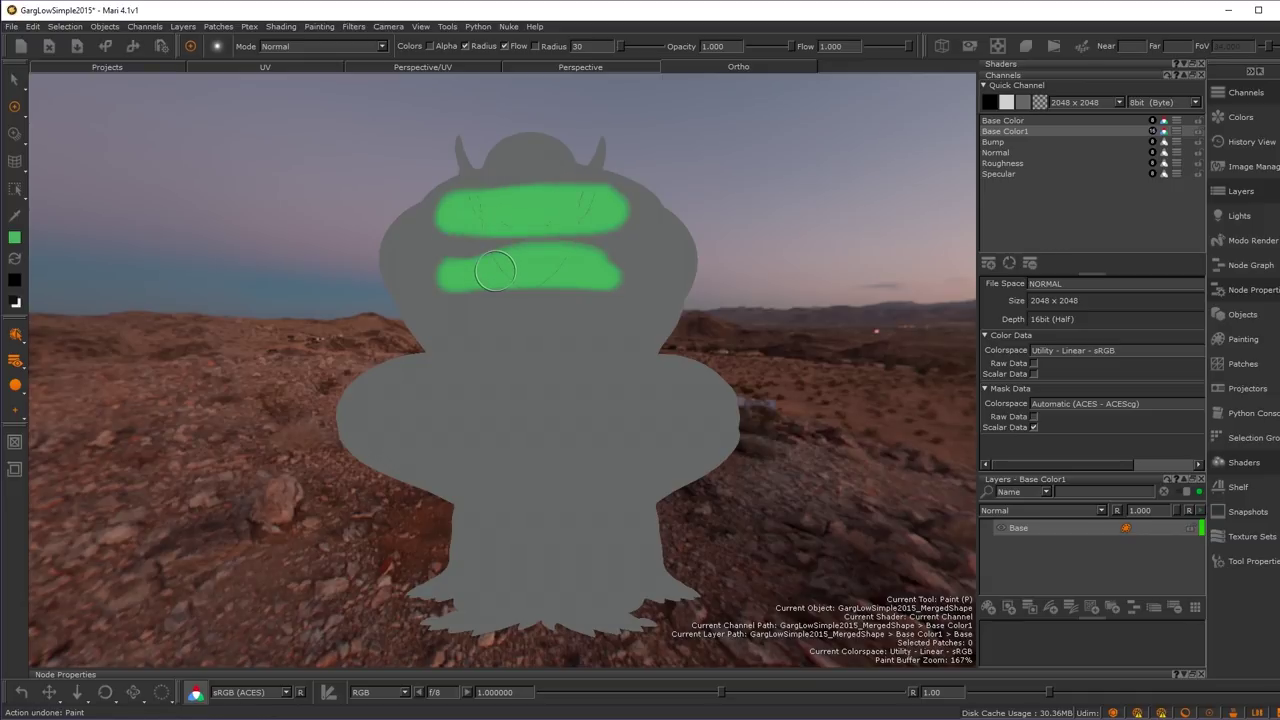
key("ctrl+z")
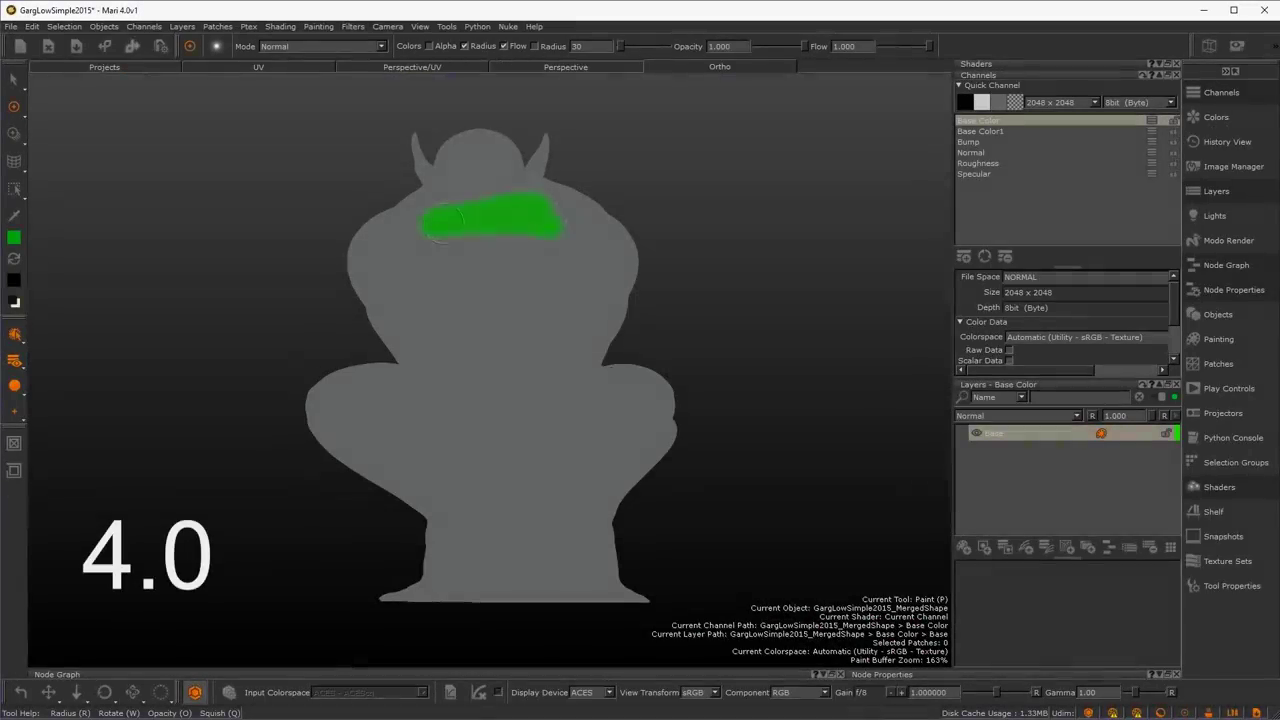
- In Mari 4.0, try a green stripe on Base Color1 below the Base Color stripe and undo the stripes on both channels
left_click(980, 131)
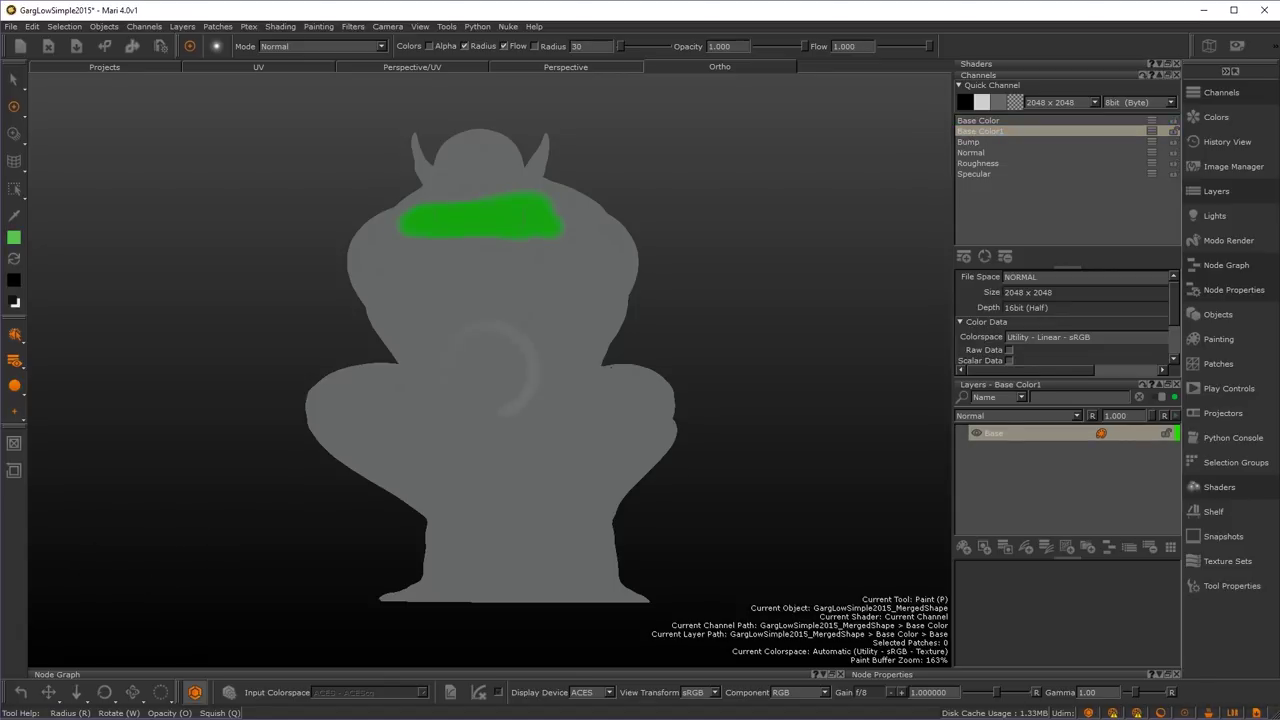
mouse_move(405, 288)
left_mouse_down()
mouse_move(560, 284)
mouse_move(440, 285)
left_mouse_up()
mouse_move(445, 358)
left_mouse_down("alt")
mouse_move(466, 346)
mouse_move(417, 340)
mouse_move(428, 340)
left_mouse_up("alt")
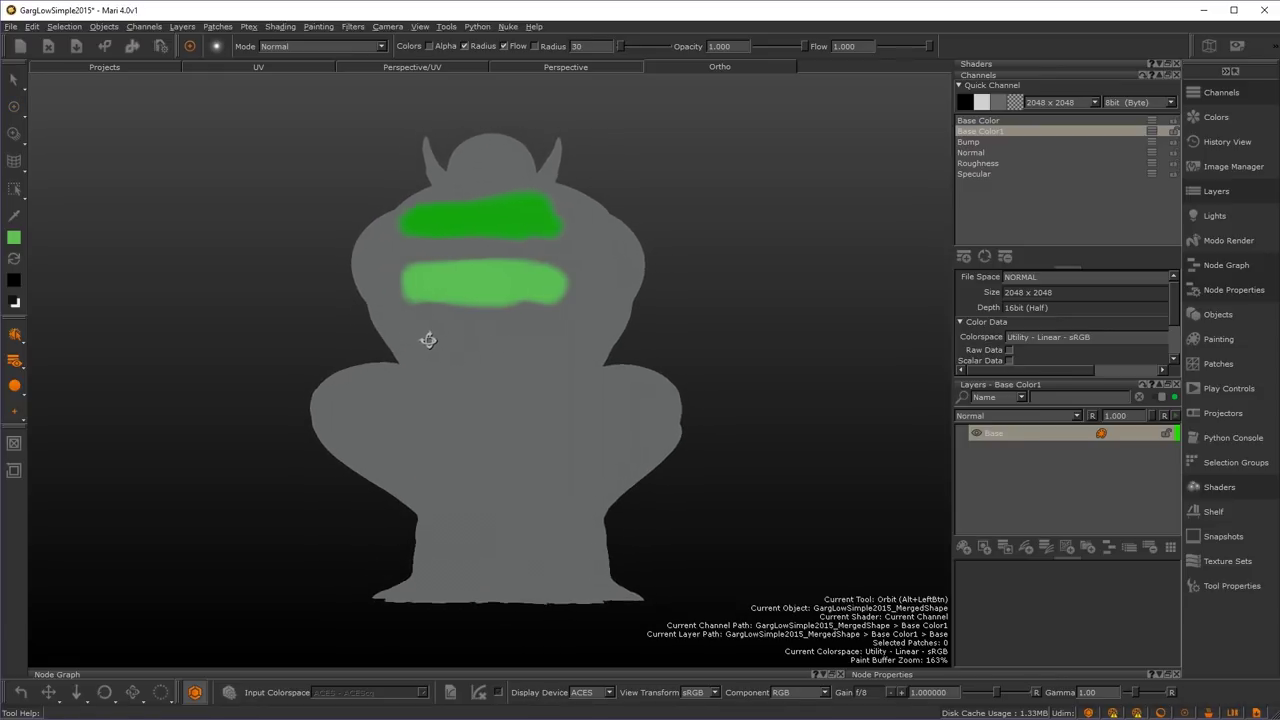
key("ctrl+z")
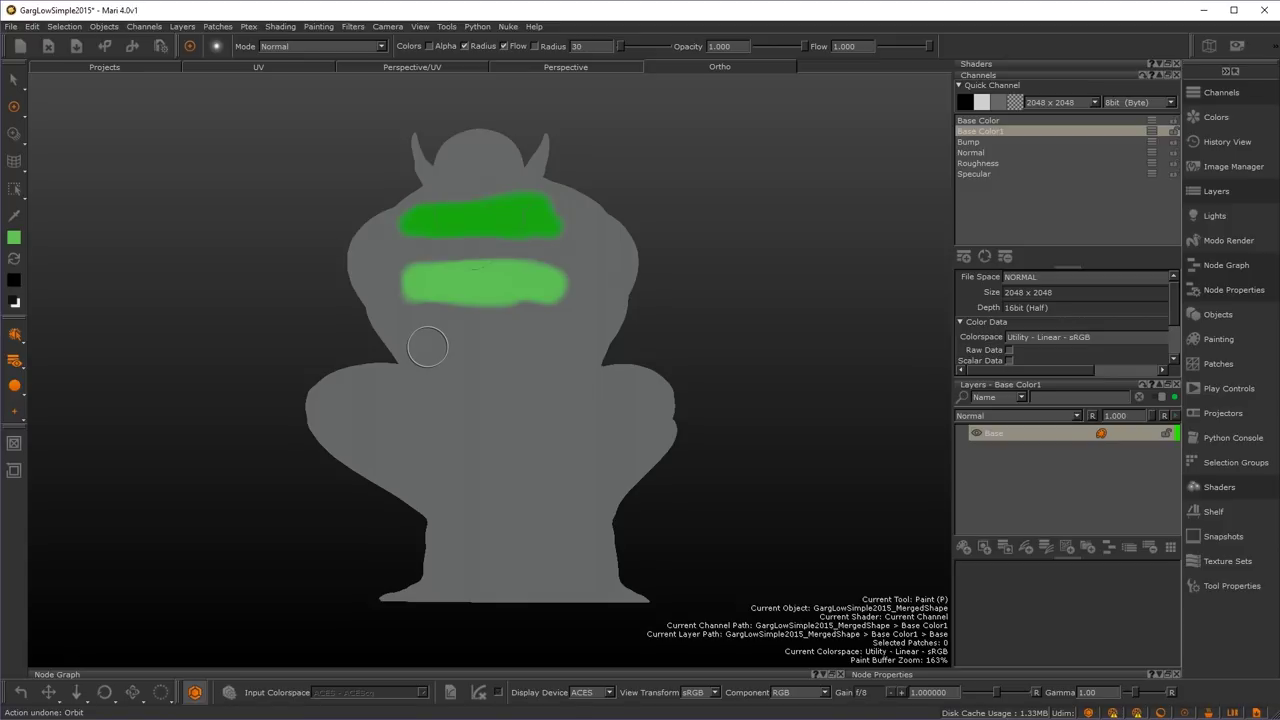
key("ctrl+z")
key("ctrl+z")
key("ctrl+z")
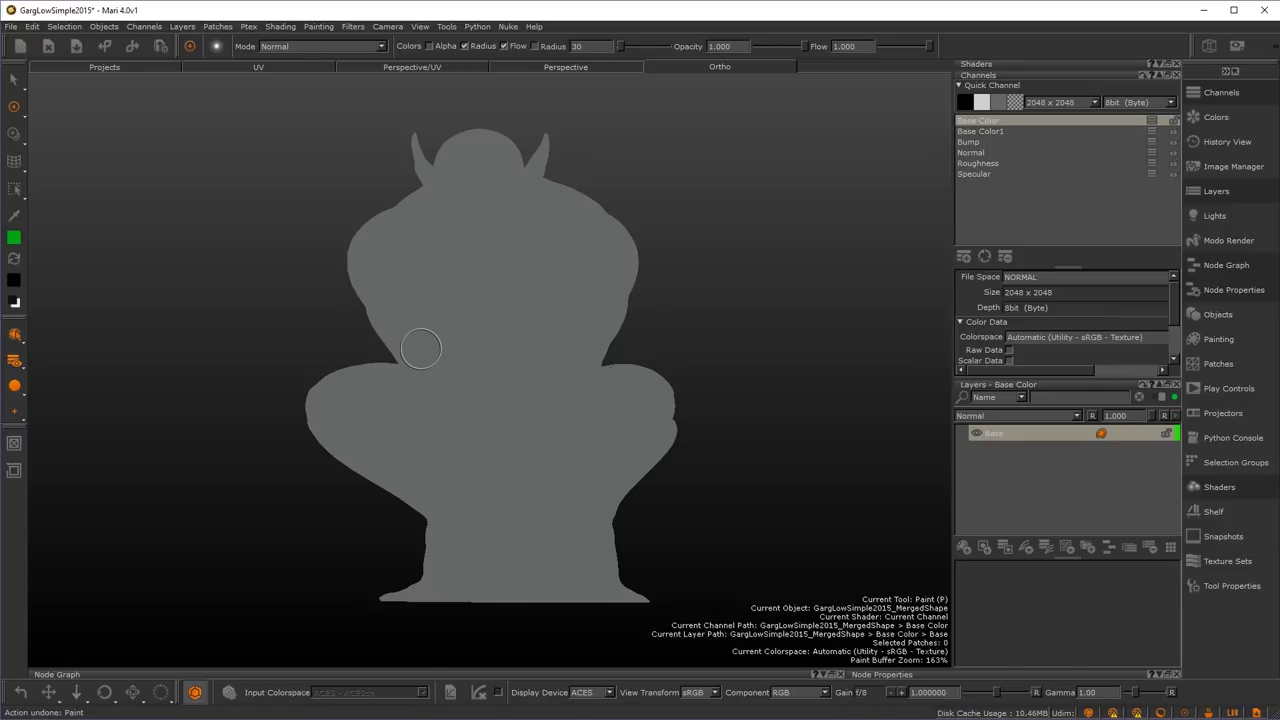
- Paint six green stripes down the gargoyle's body, alternating between the Base Color and Base Color1 channels
left_click_drag(446, 198, 468, 197)
left_click(984, 130)
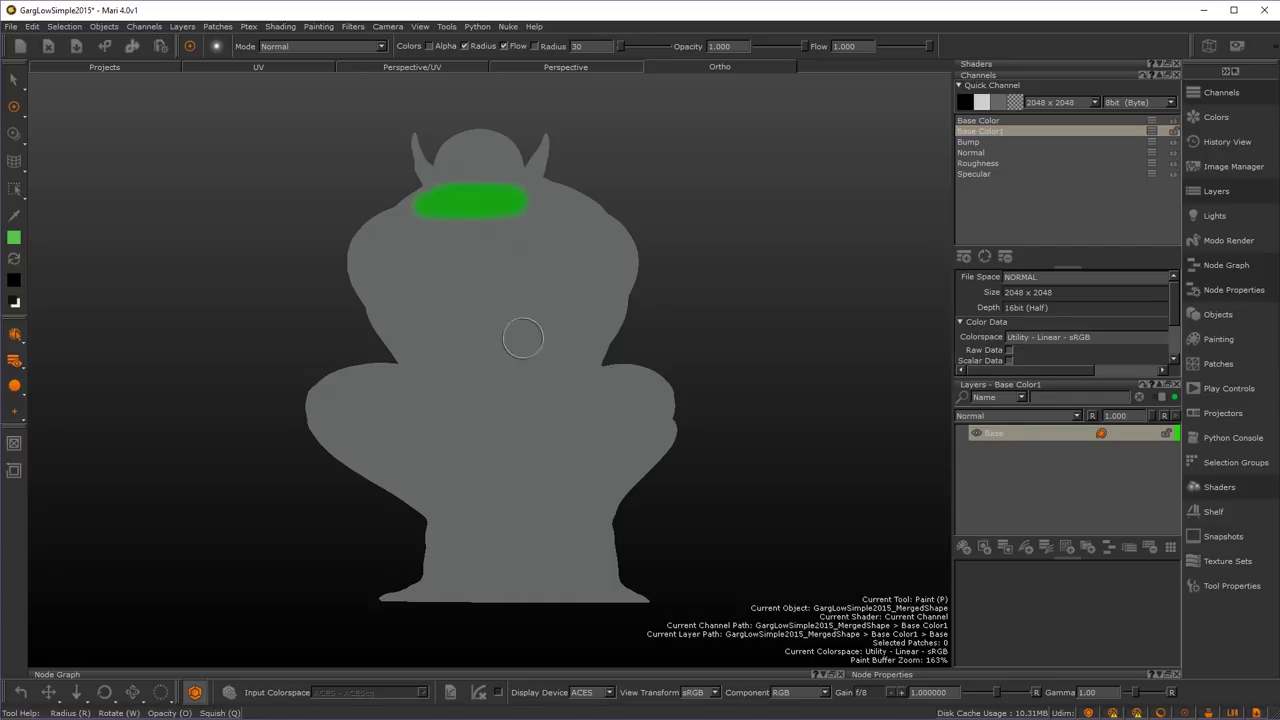
left_click_drag(428, 266, 528, 262)
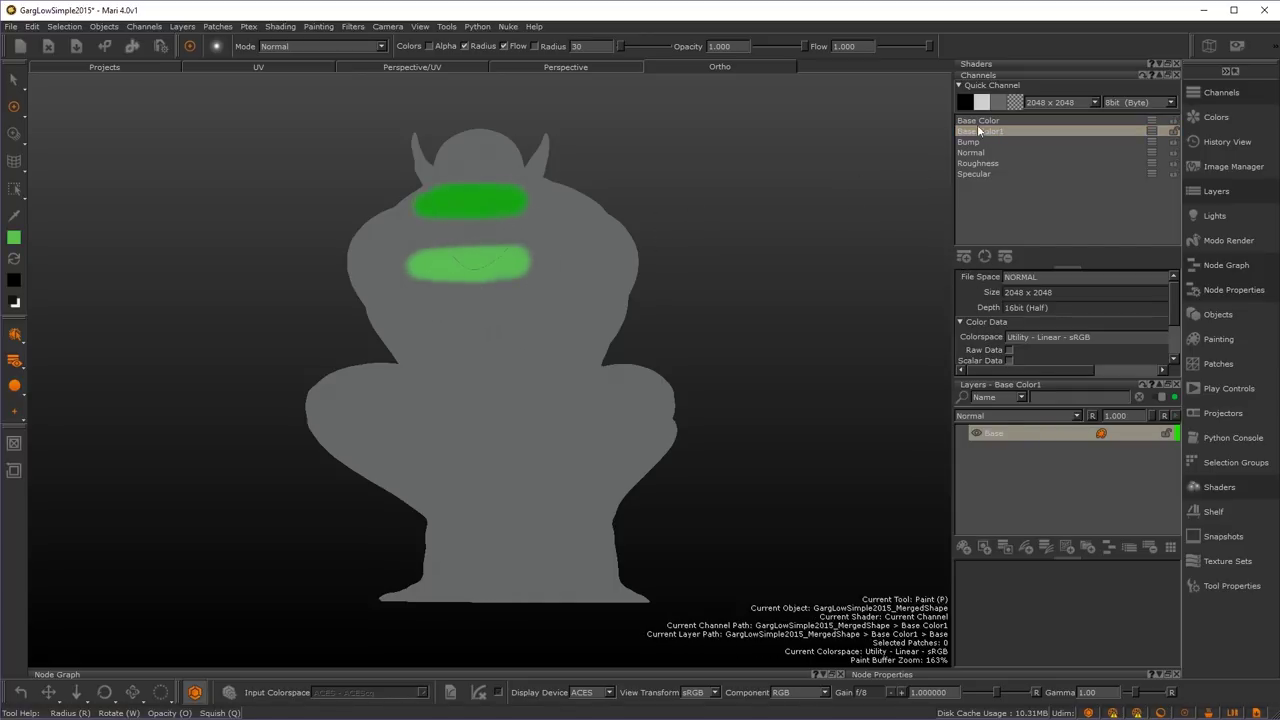
left_click(978, 121)
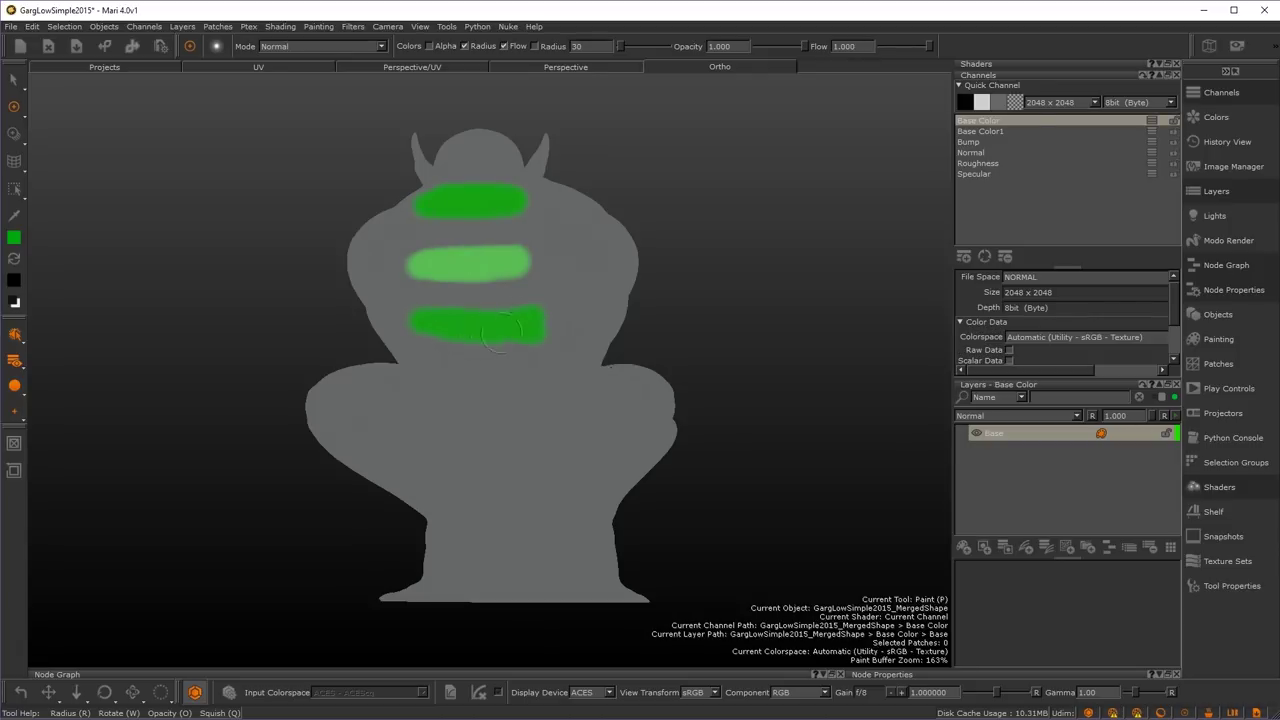
left_click(963, 131)
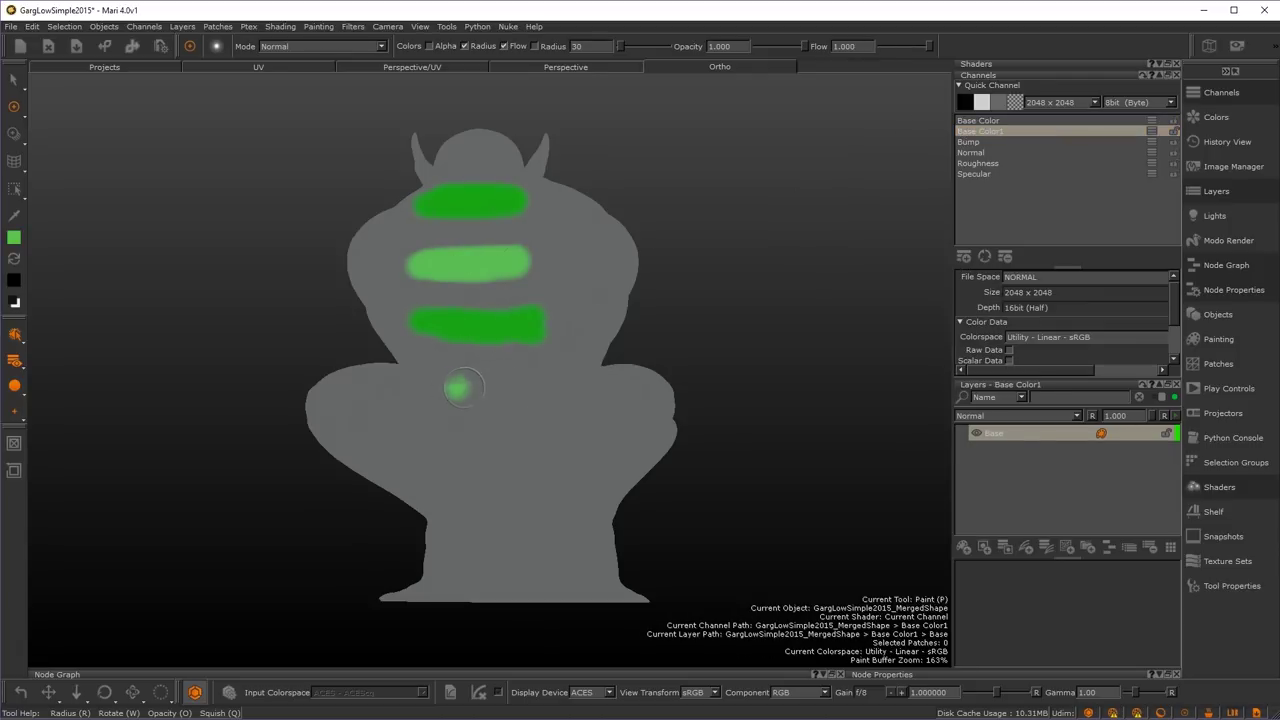
left_click_drag(454, 389, 550, 392)
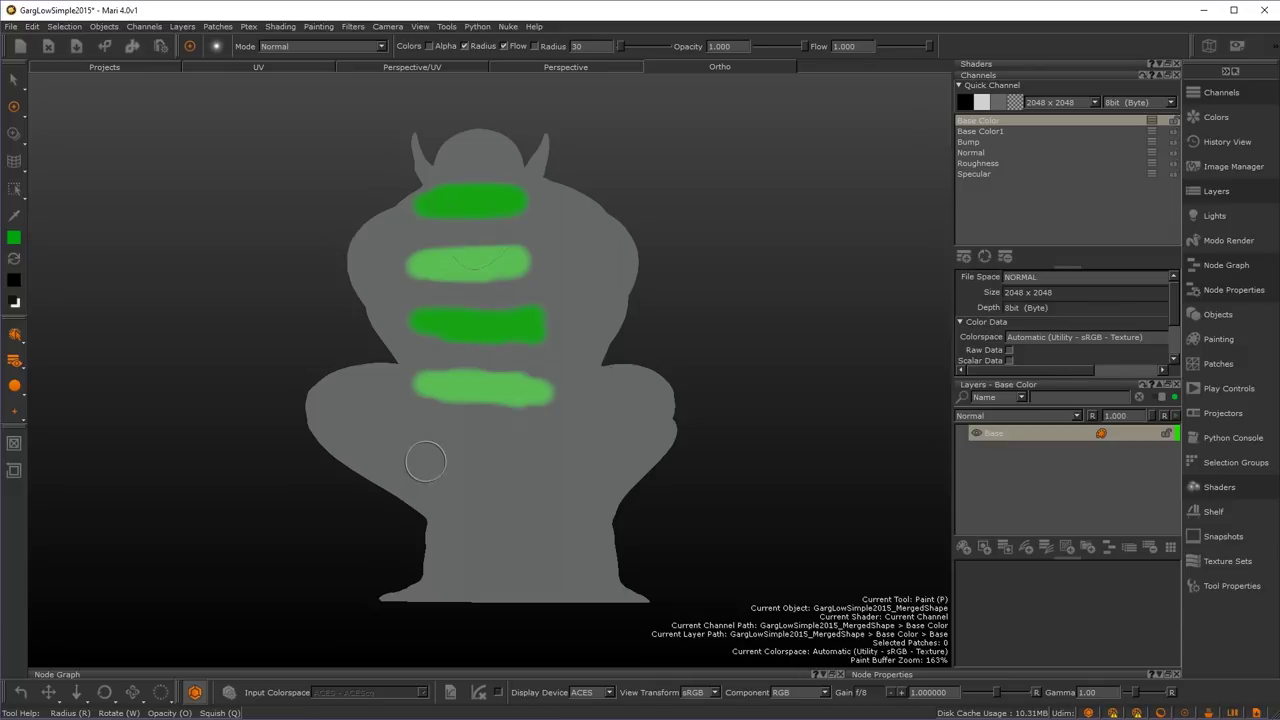
left_click_drag(420, 443, 560, 442)
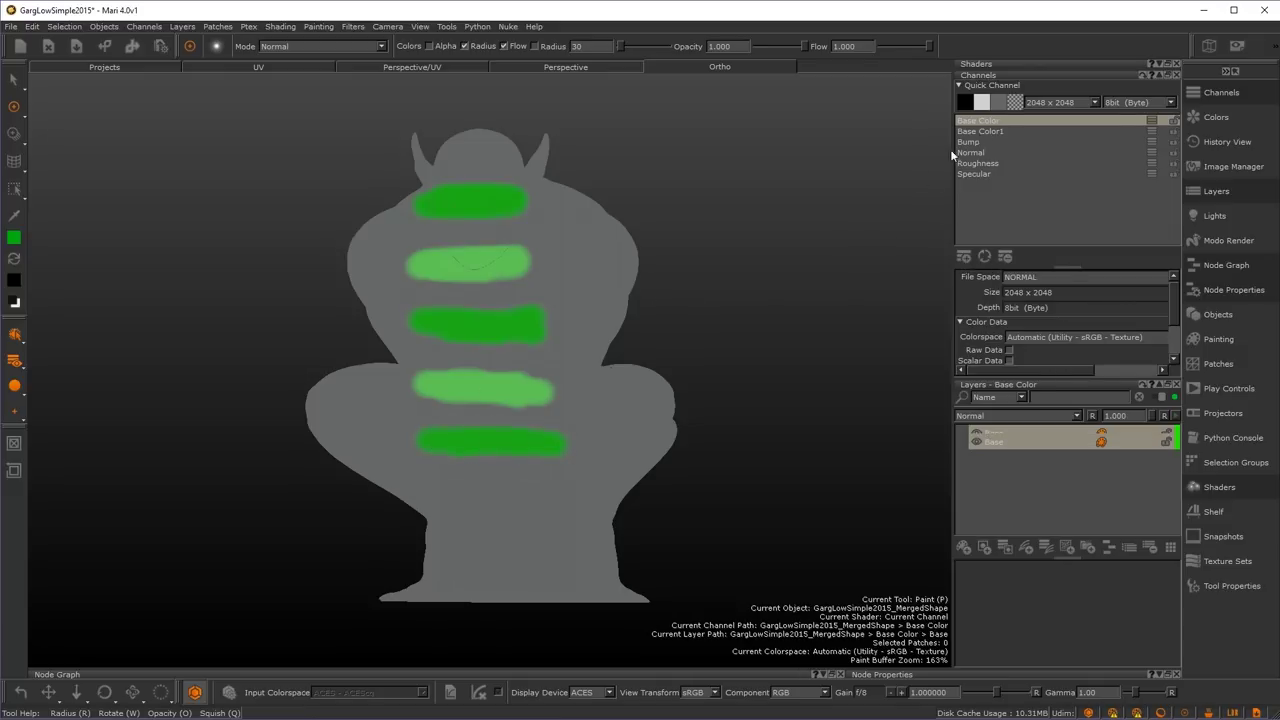
left_click(978, 131)
left_click_drag(440, 492, 452, 493)
left_click_drag(452, 493, 550, 490)
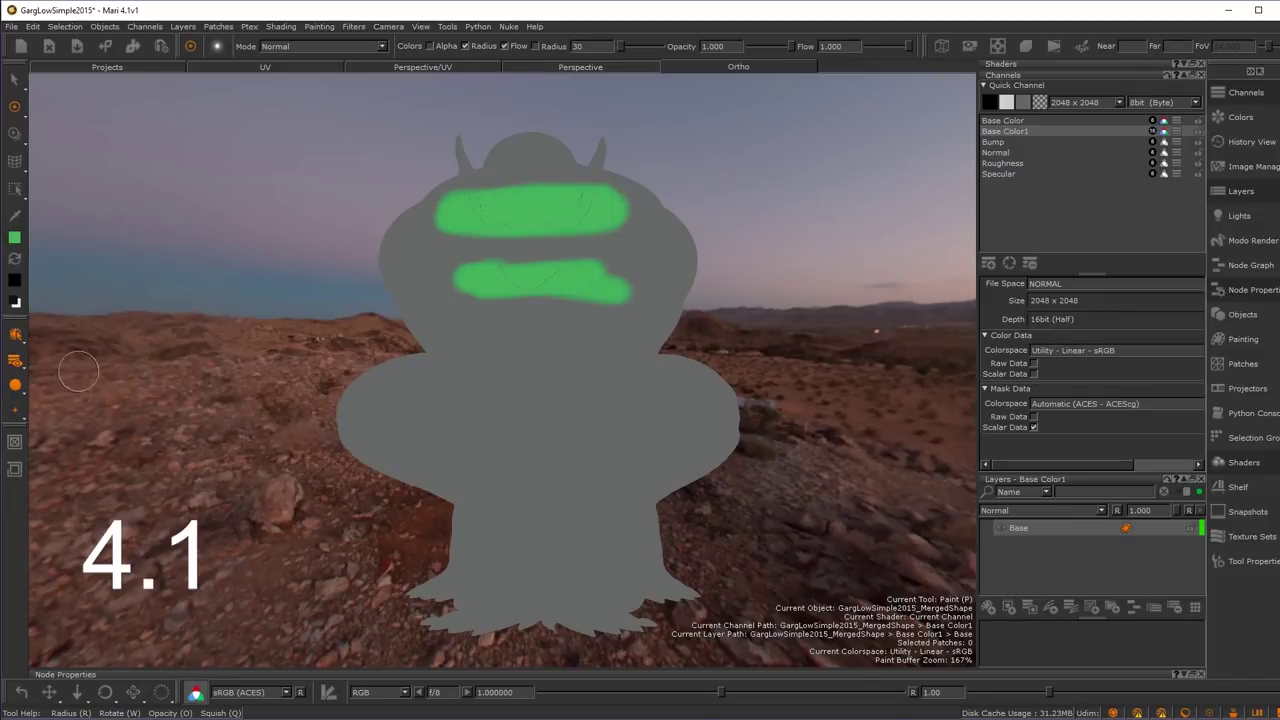
- Back in Mari 4.1, check the colorspace setting in the foreground color picker and leave the color unchanged
left_click(16, 237)
left_click_drag(587, 212, 418, 166)
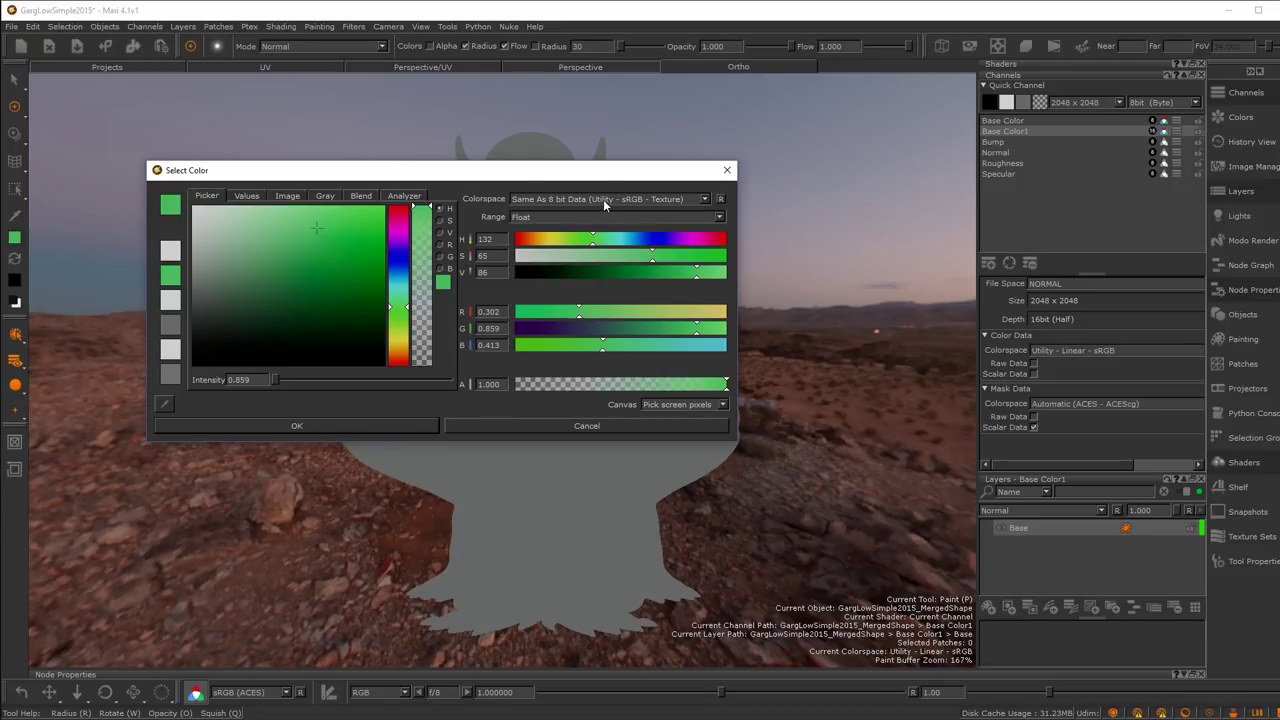
left_click(516, 426)
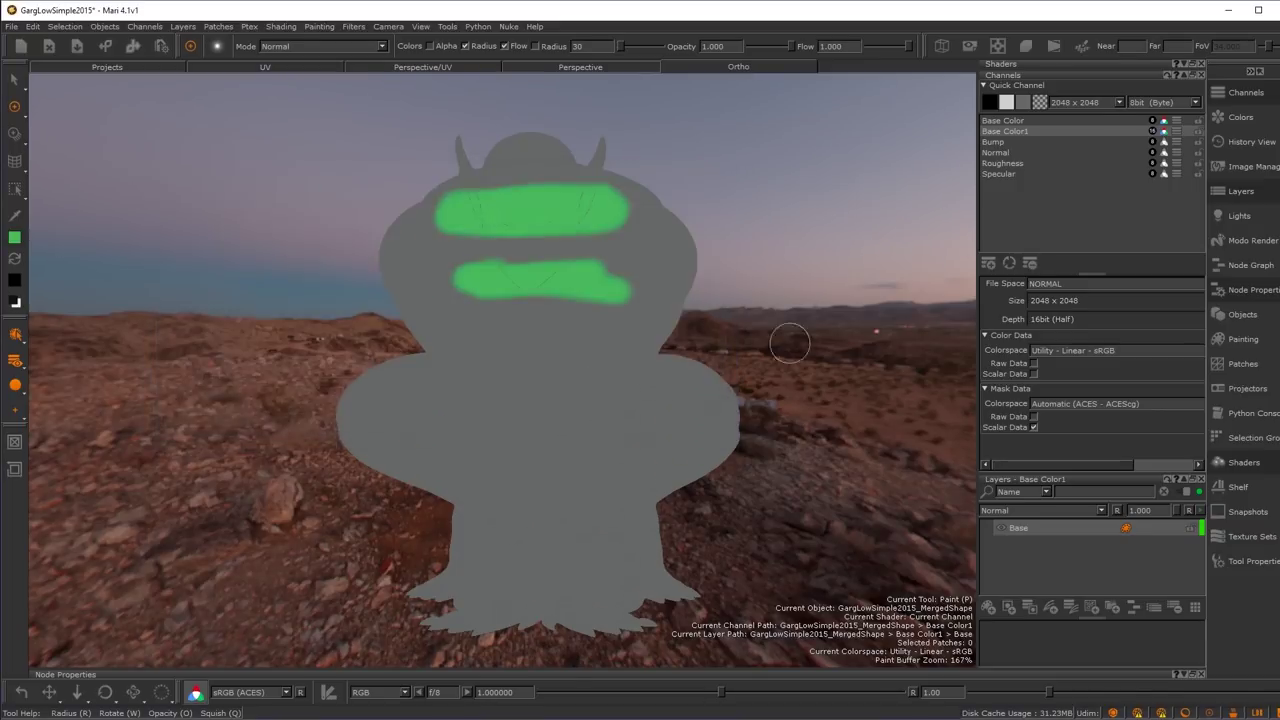
- Check which colorspace the foreground color picker uses while the Base Color channel is active, leaving the color as is
left_click(1000, 120)
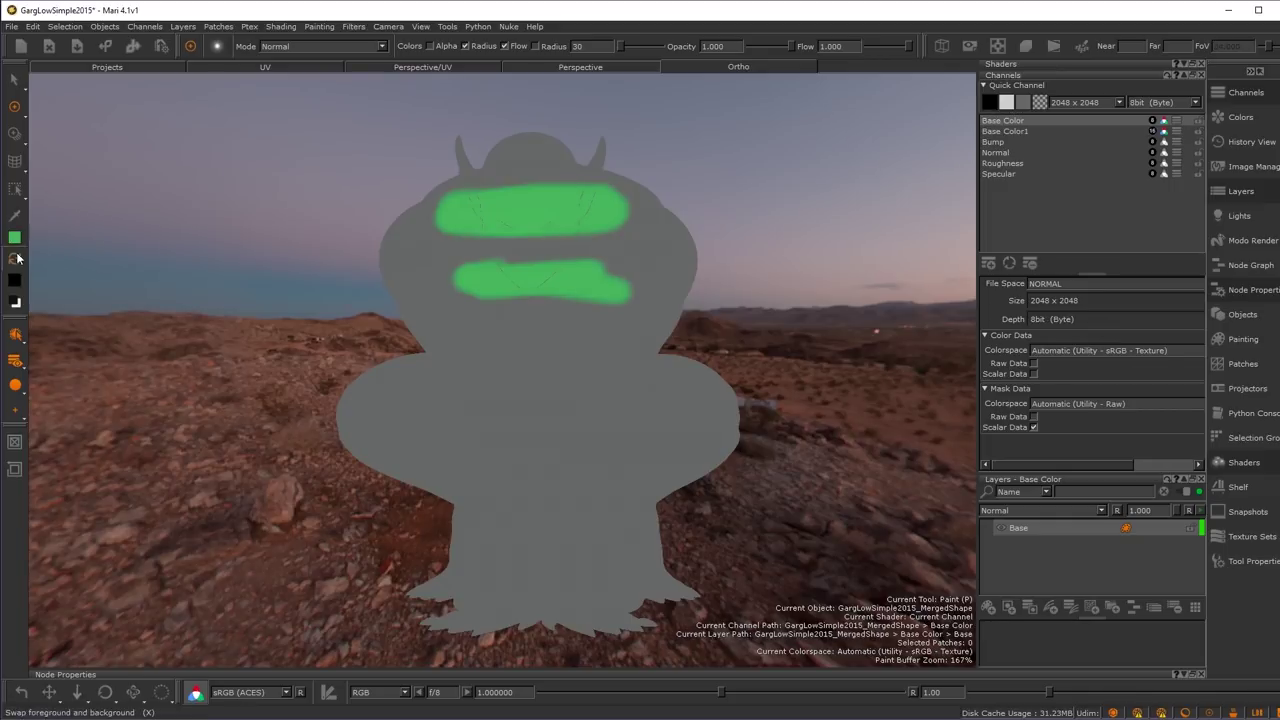
key("c")
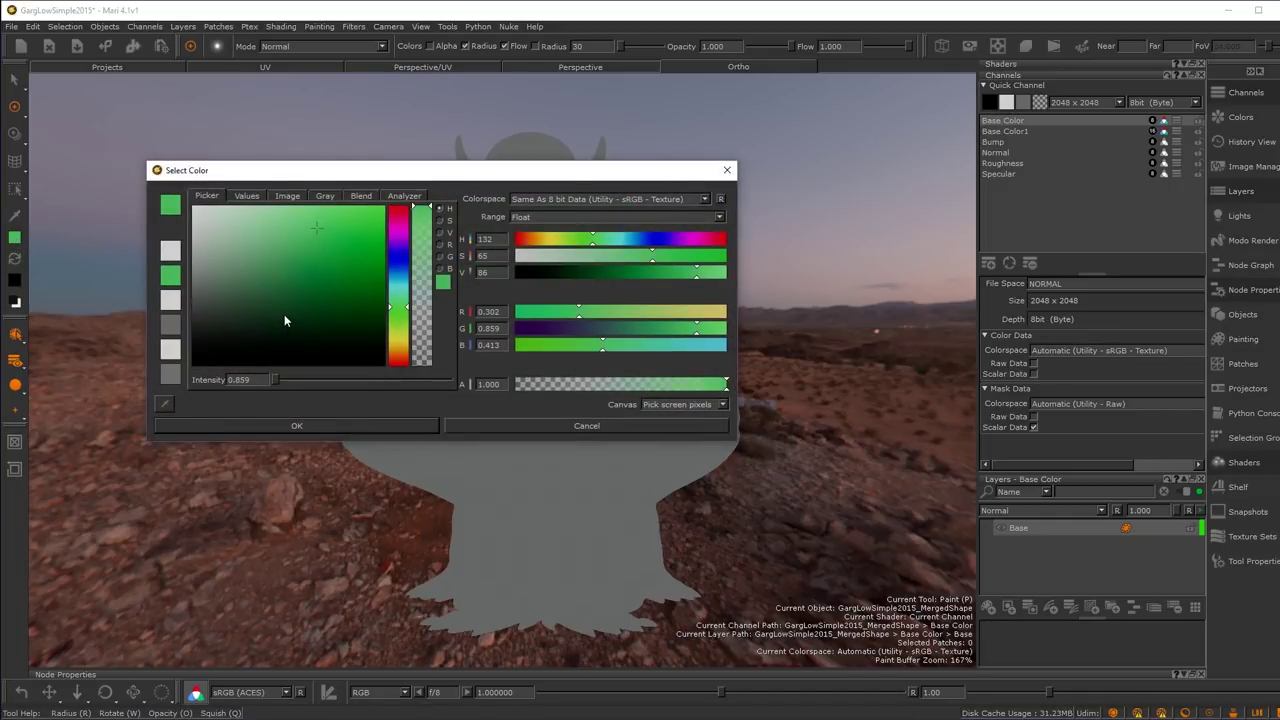
left_click(727, 171)
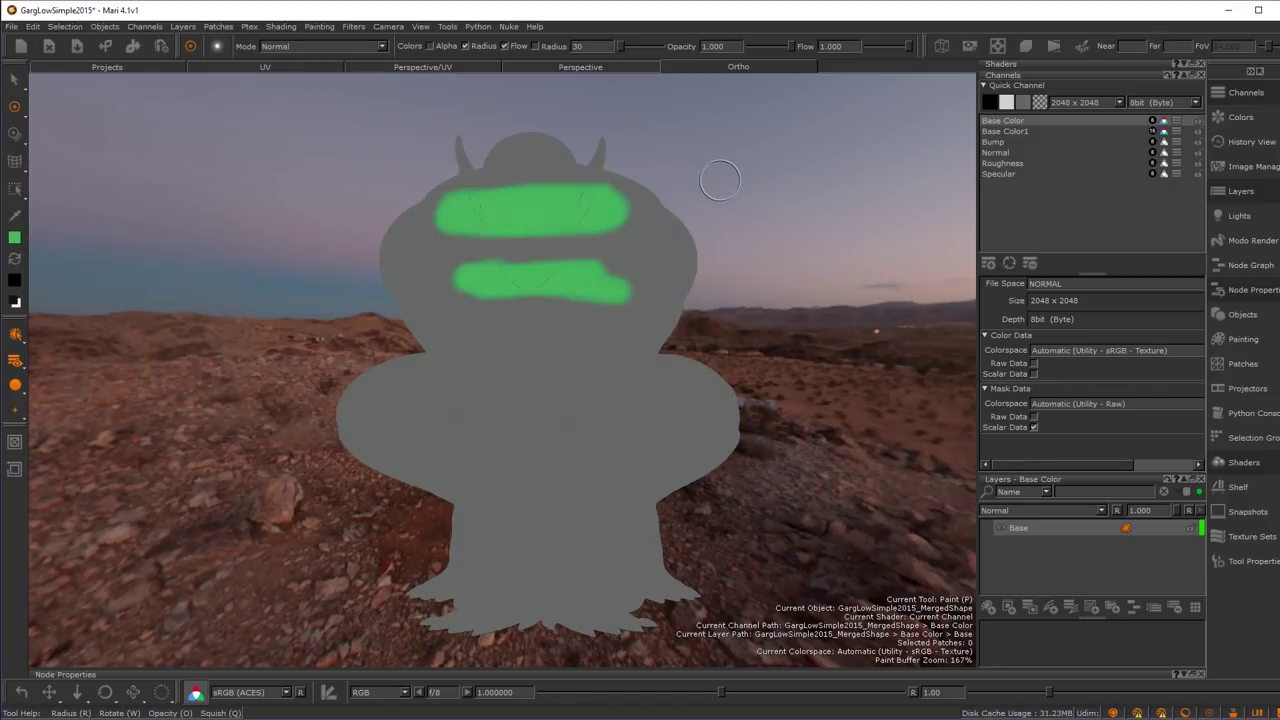
- Make Base Color1 the active channel and clear the green stripes painted on the gargoyle
left_click(1000, 131)
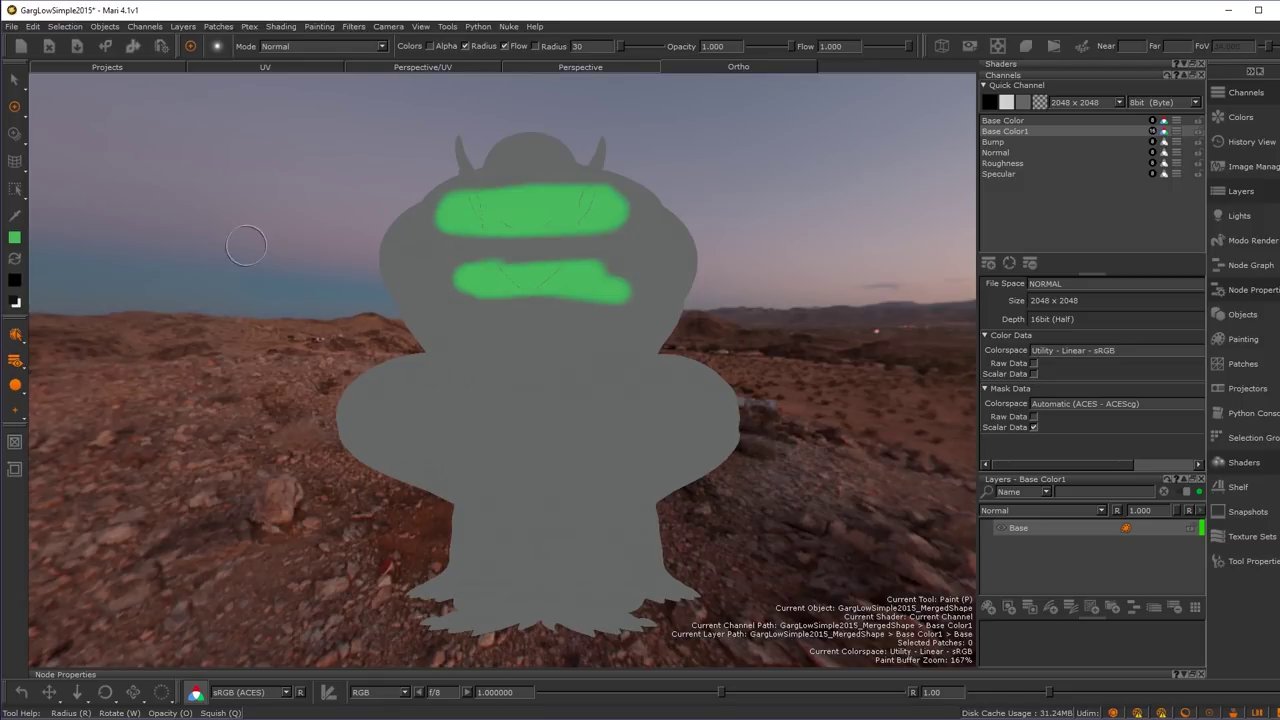
key("BackSpace")
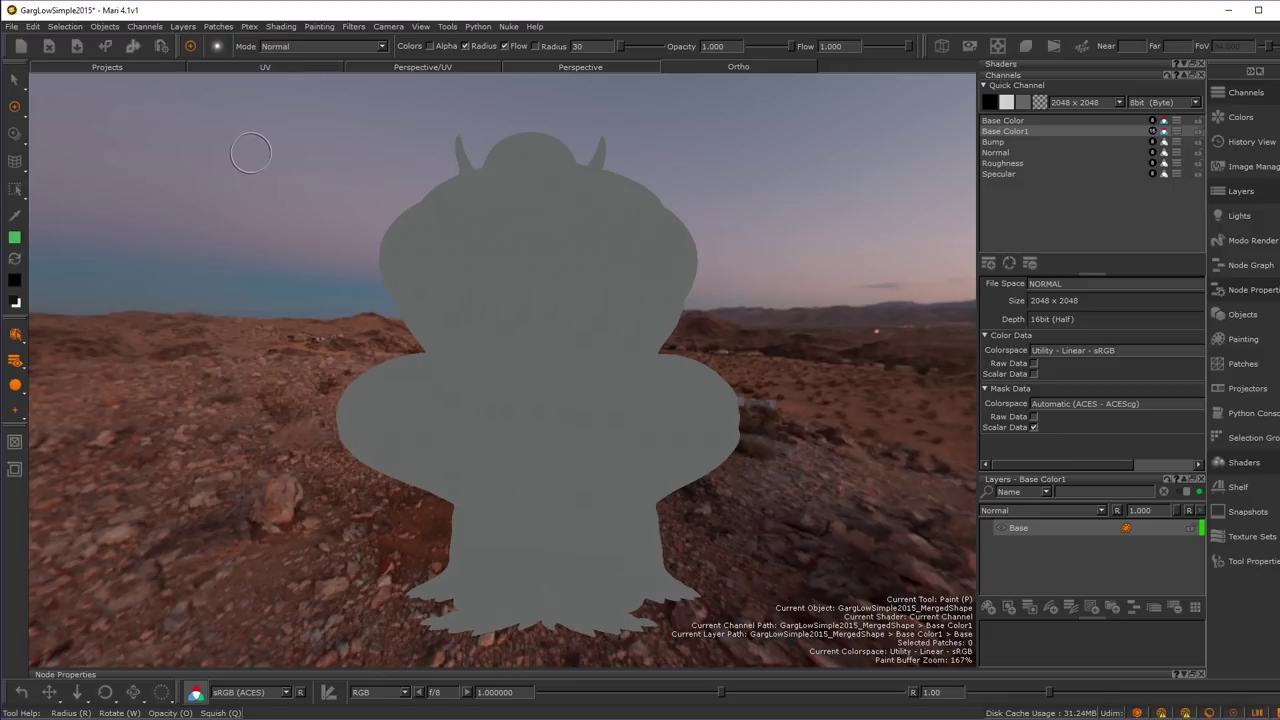
- Compare the Gradient tool's white-to-black ramp over the gargoyle in Mari 4.1 and Mari 4.0, and return to the Paint tool
left_click(16, 116)
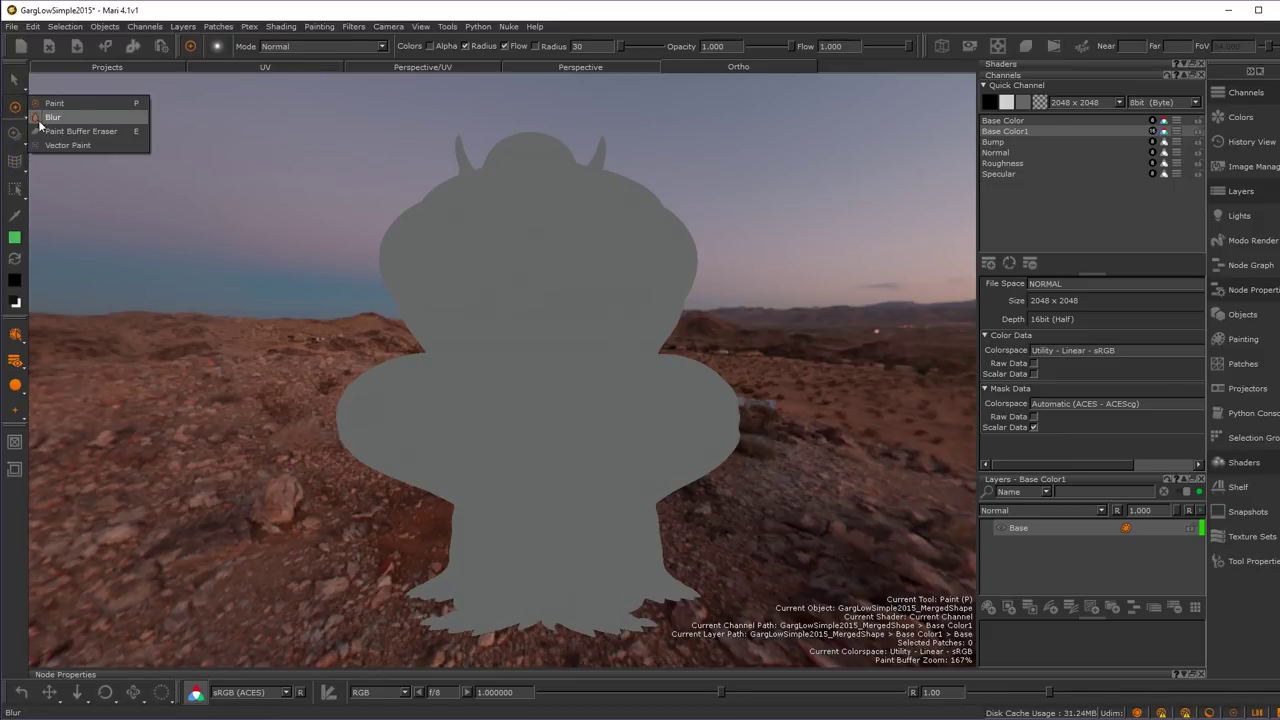
left_click(16, 133)
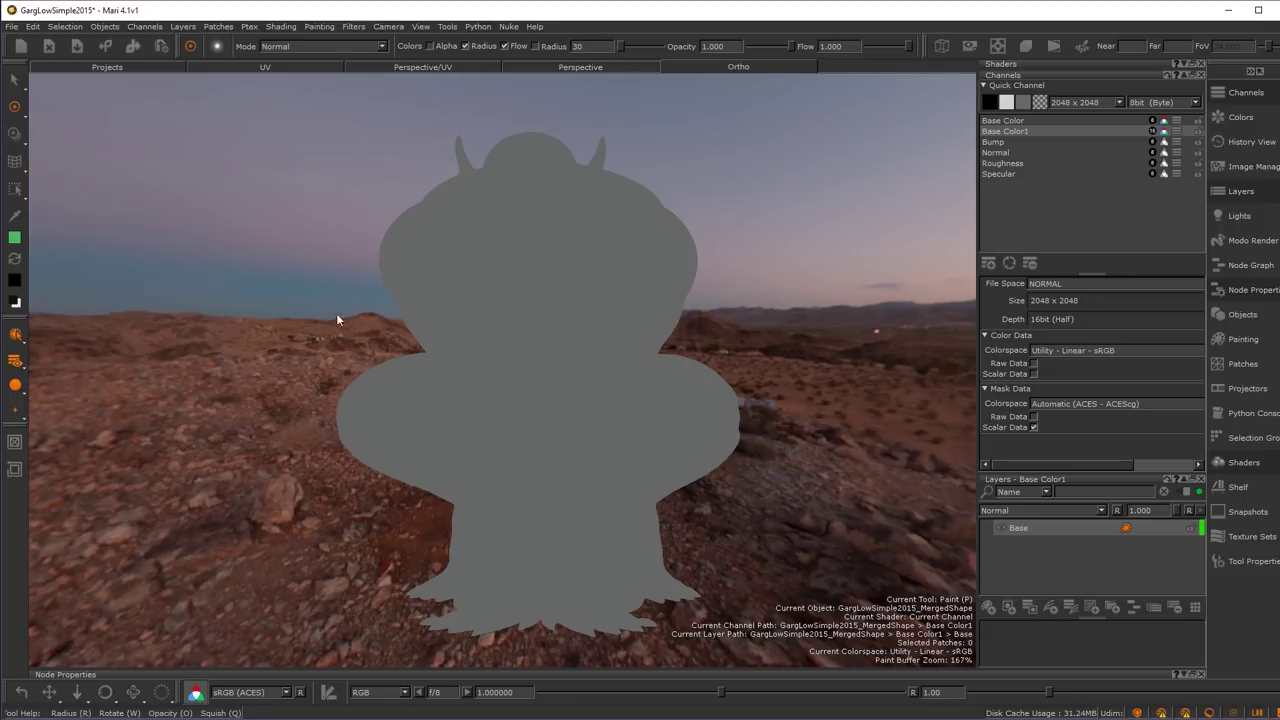
key("g")
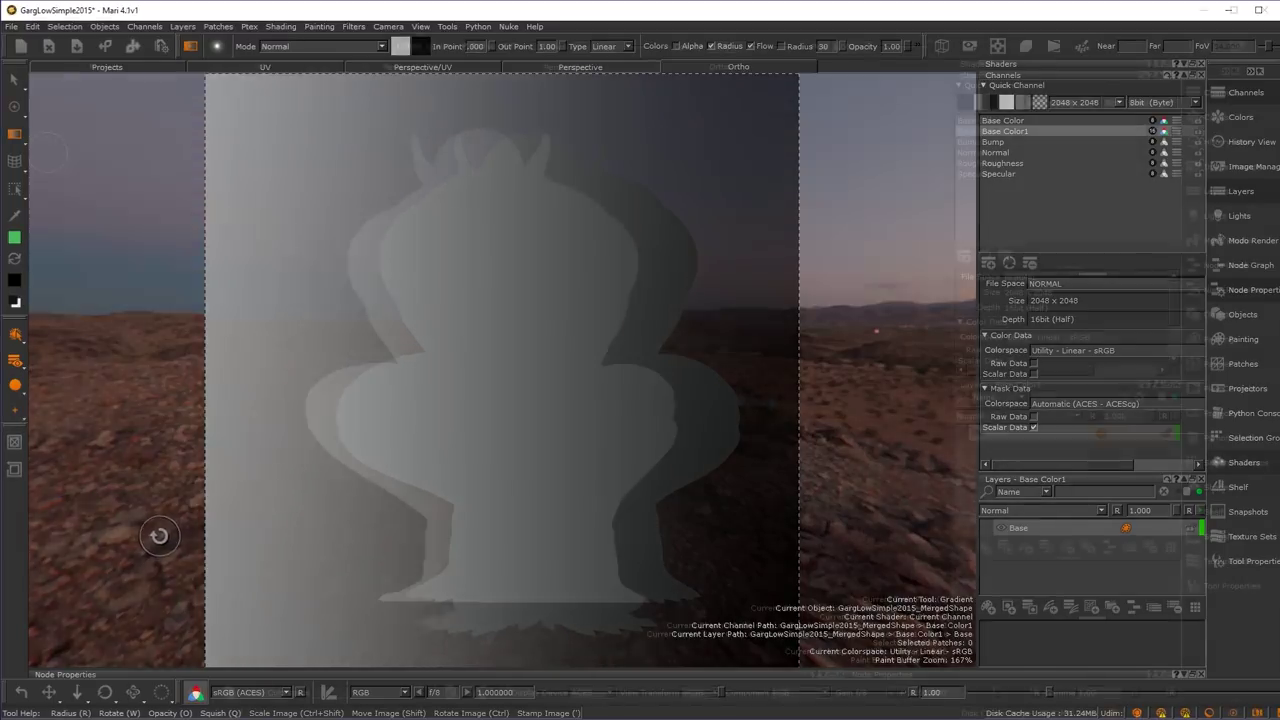
left_click_drag(15, 138, 57, 143)
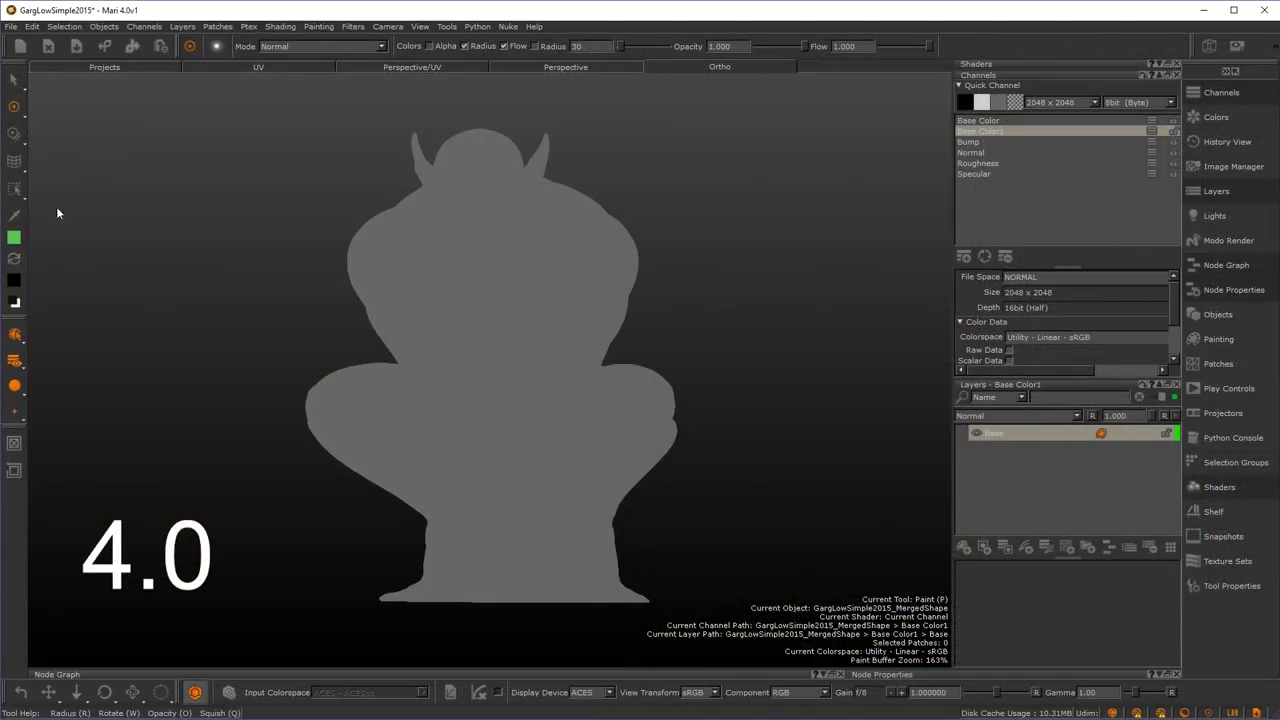
key("g")
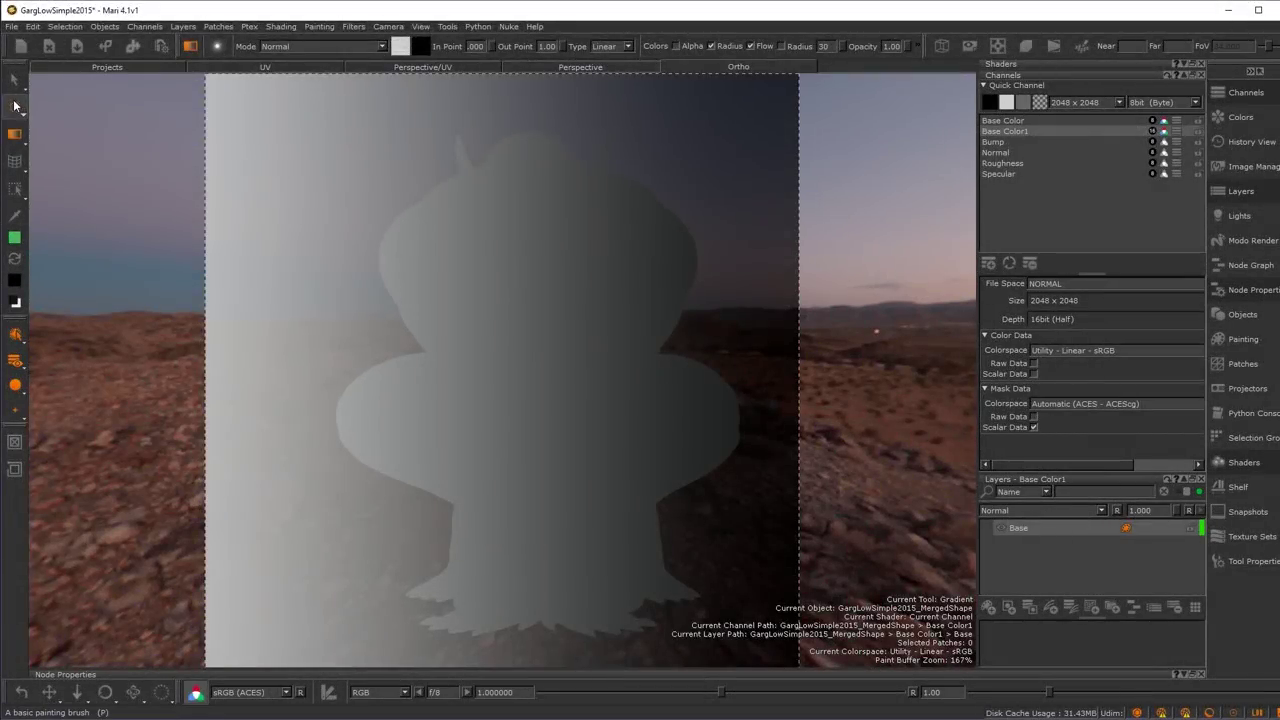
left_click(13, 111)
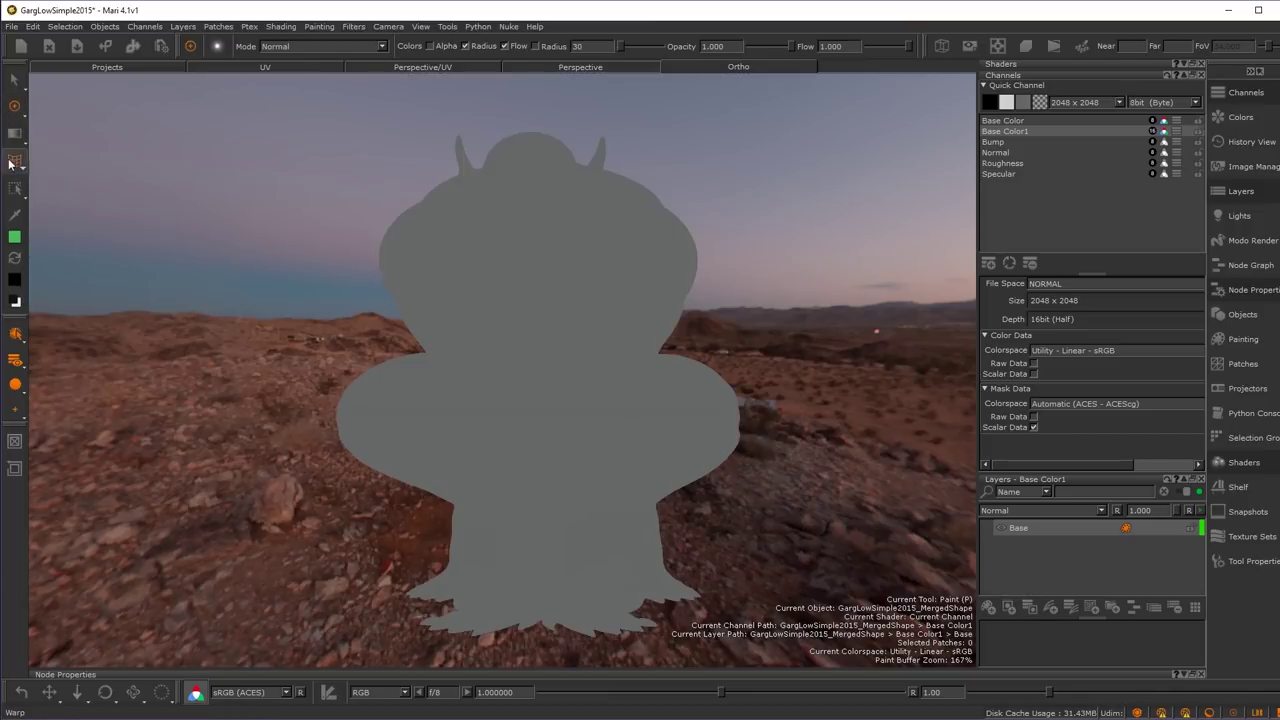
- Switch to the Paint Through tool for projecting an image onto the gargoyle
left_click(14, 136)
left_click(60, 130)
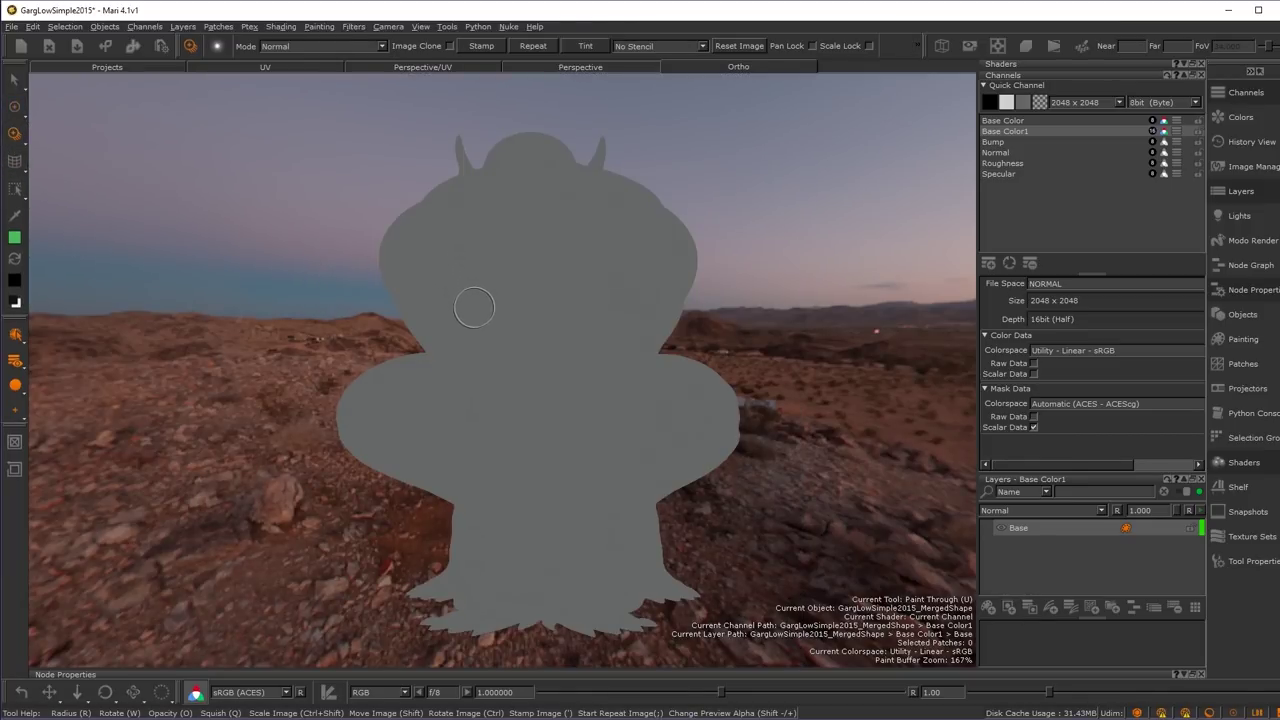
scroll(485, 310, "up", 2)
- Import macb_Linear.exr, macb_sRGB.png and macb-ACEScg.exr from E:/GargLowSimple/images into the Image Manager
left_click(1245, 166)
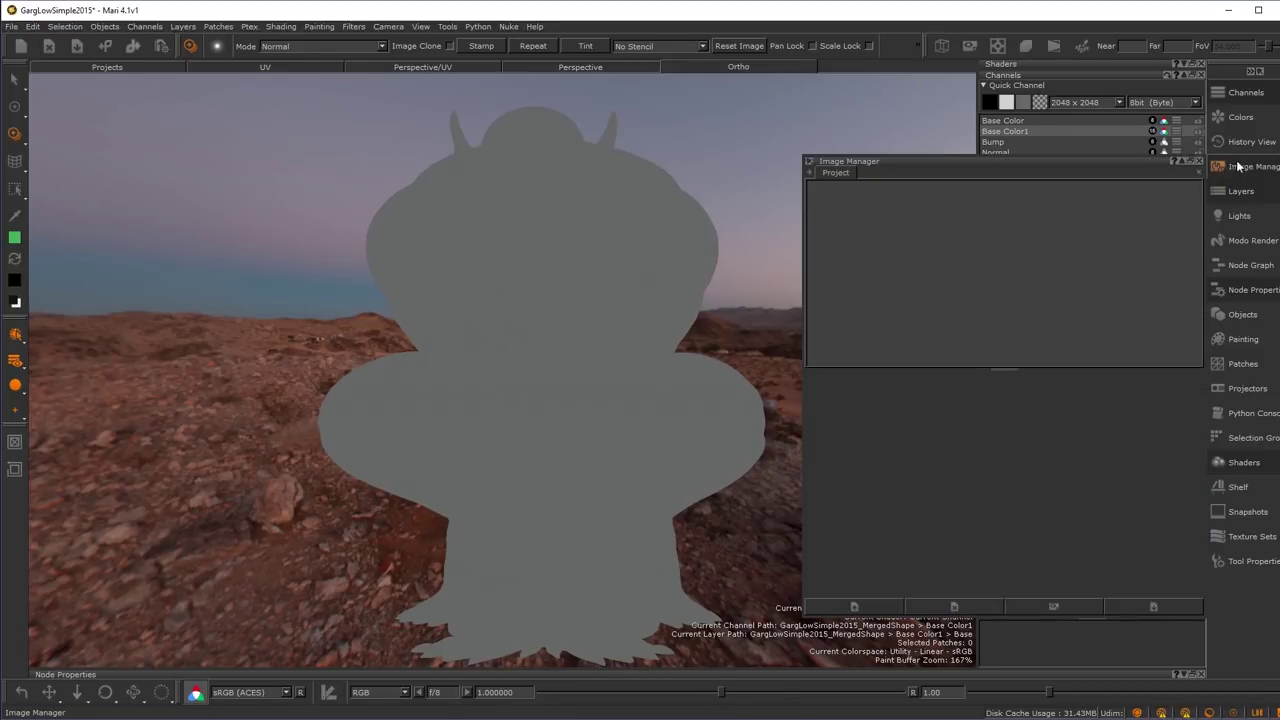
right_click(932, 247)
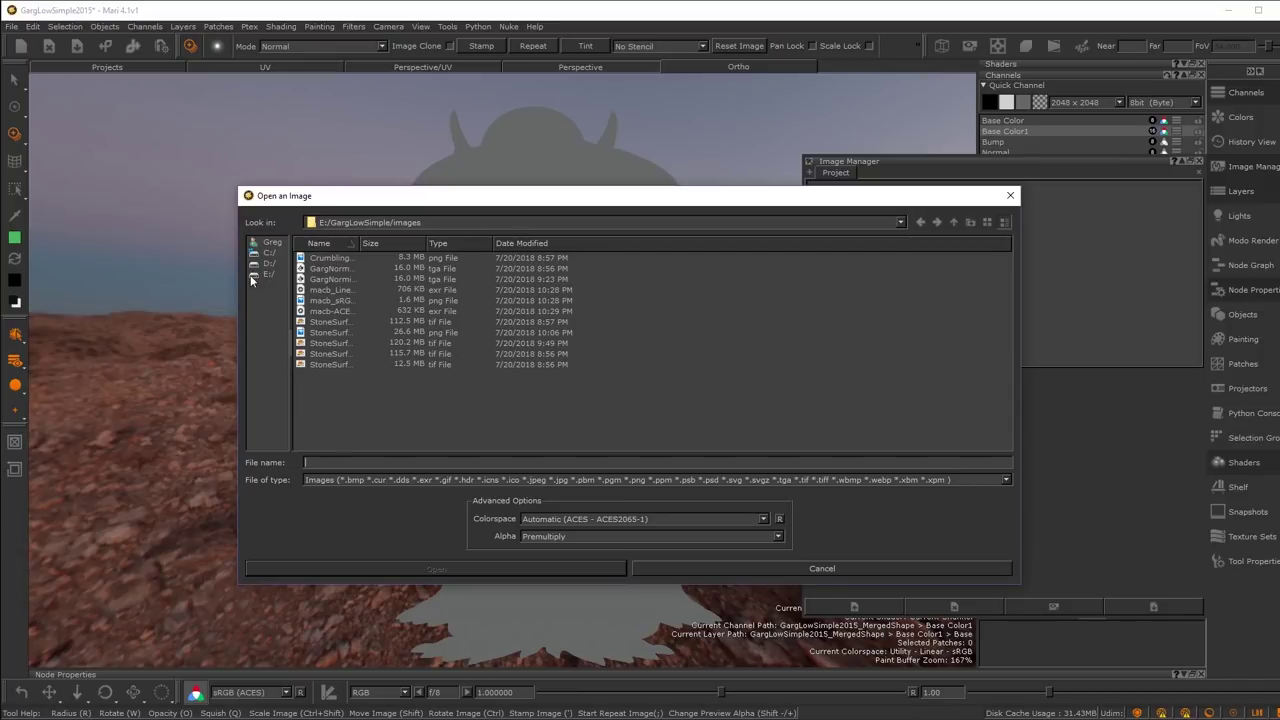
left_click(327, 312)
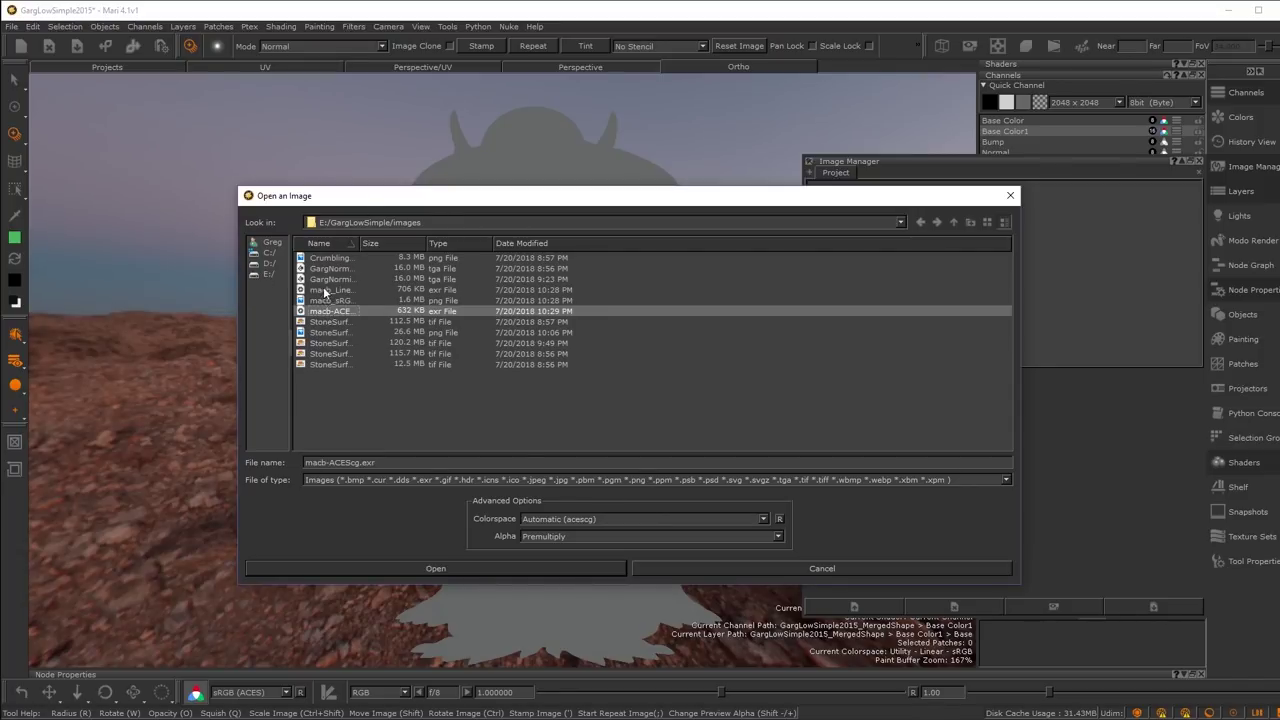
left_click(325, 291, "shift")
left_click(480, 568)
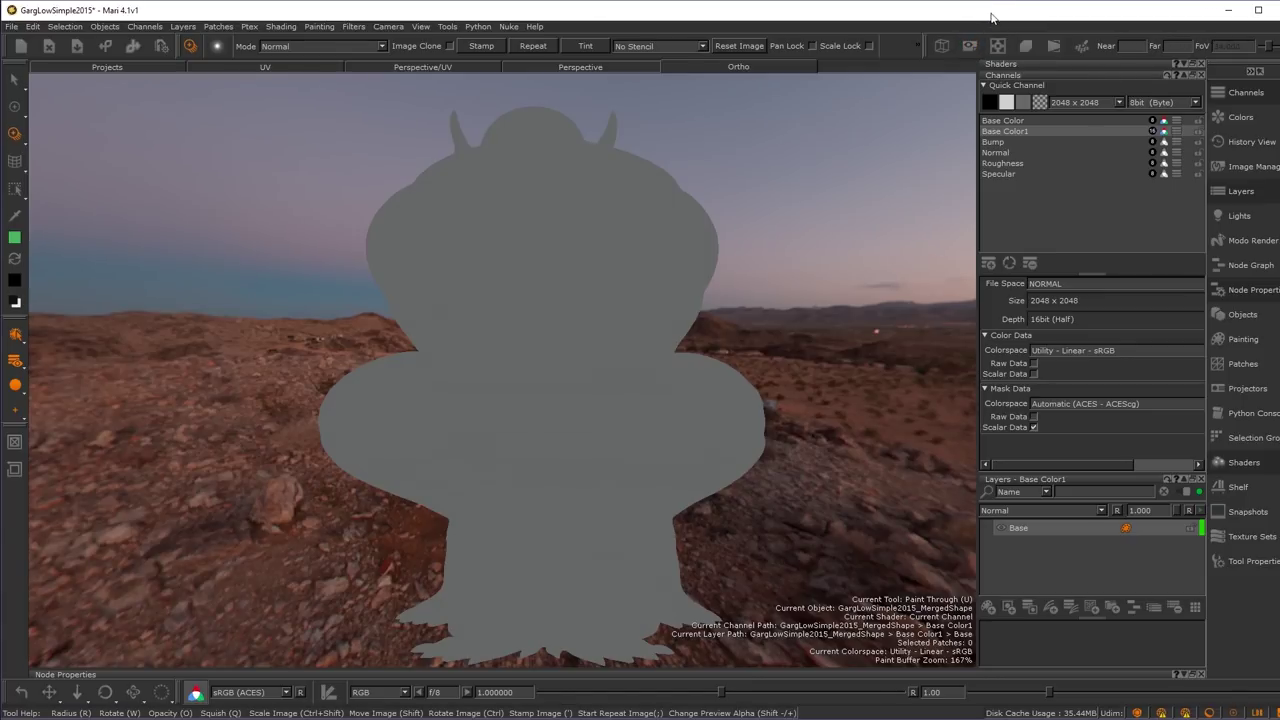
- View the macb_Linear, macb_sRGB and macb-ACEScg charts side by side to compare their colors and colorspace settings, and close the views
left_click(1220, 166)
left_click(809, 167)
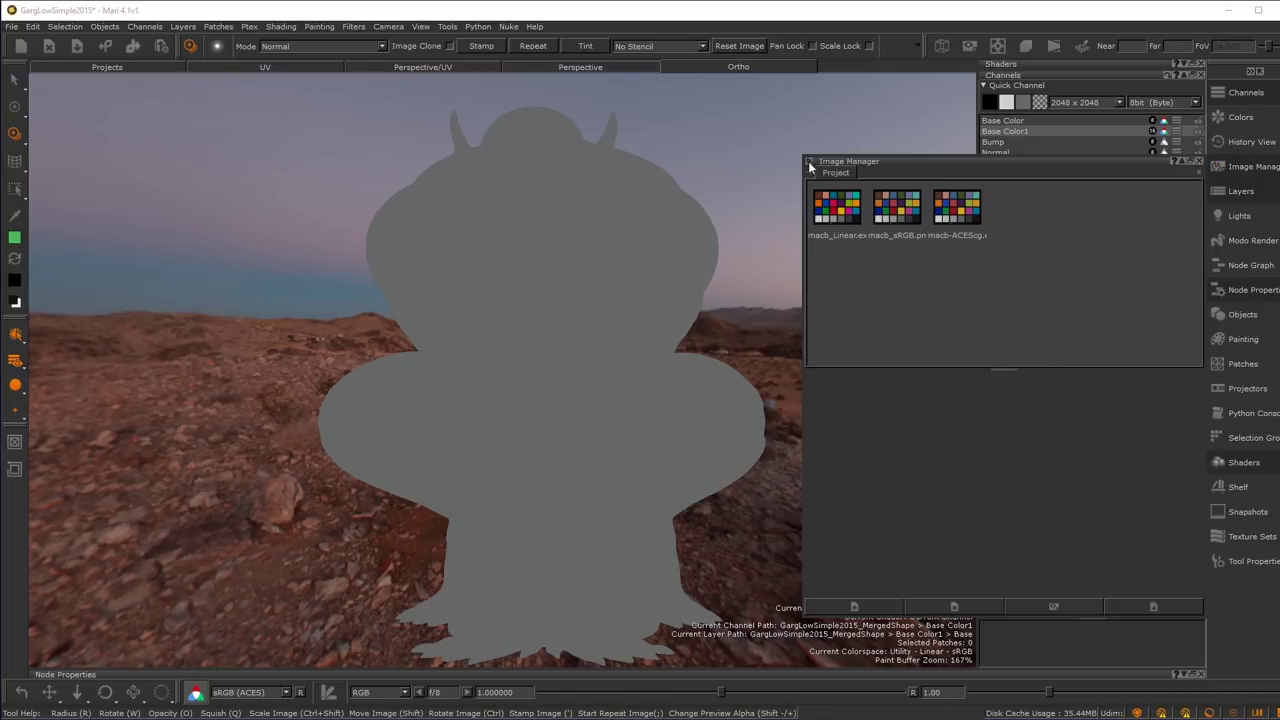
left_click_drag(854, 159, 619, 126)
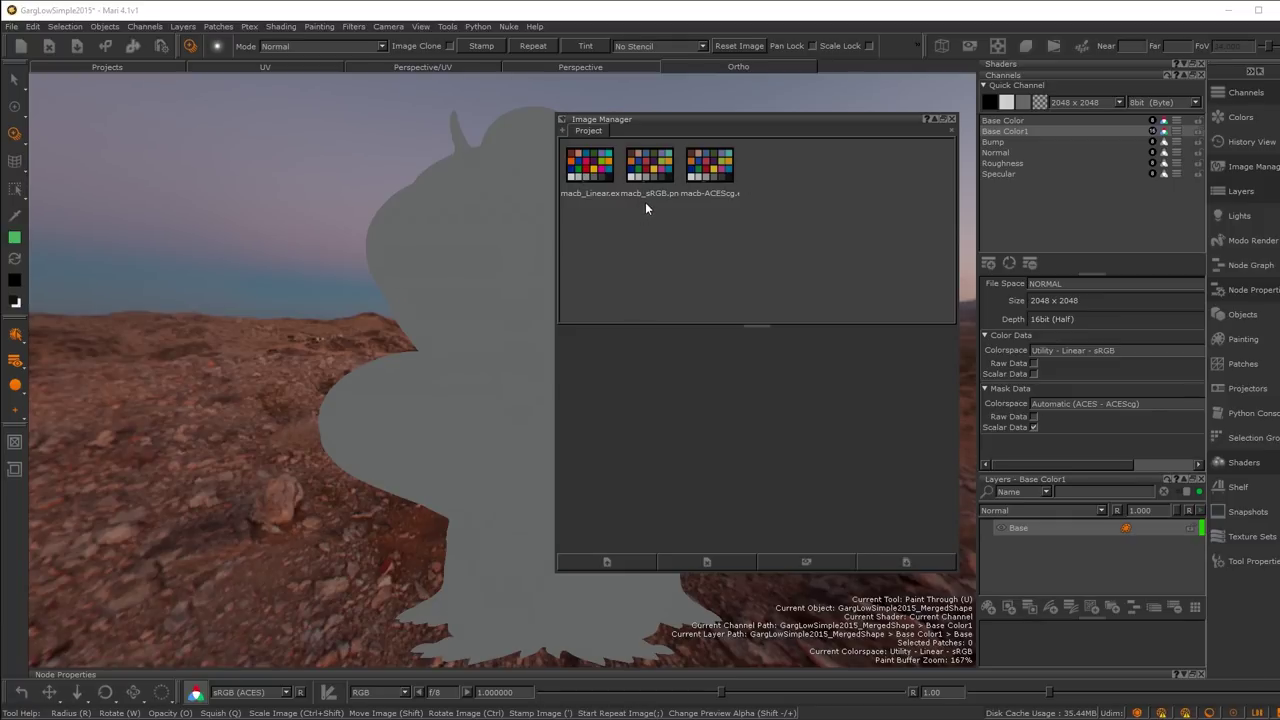
double_click(589, 175)
left_click_drag(661, 128, 229, 168)
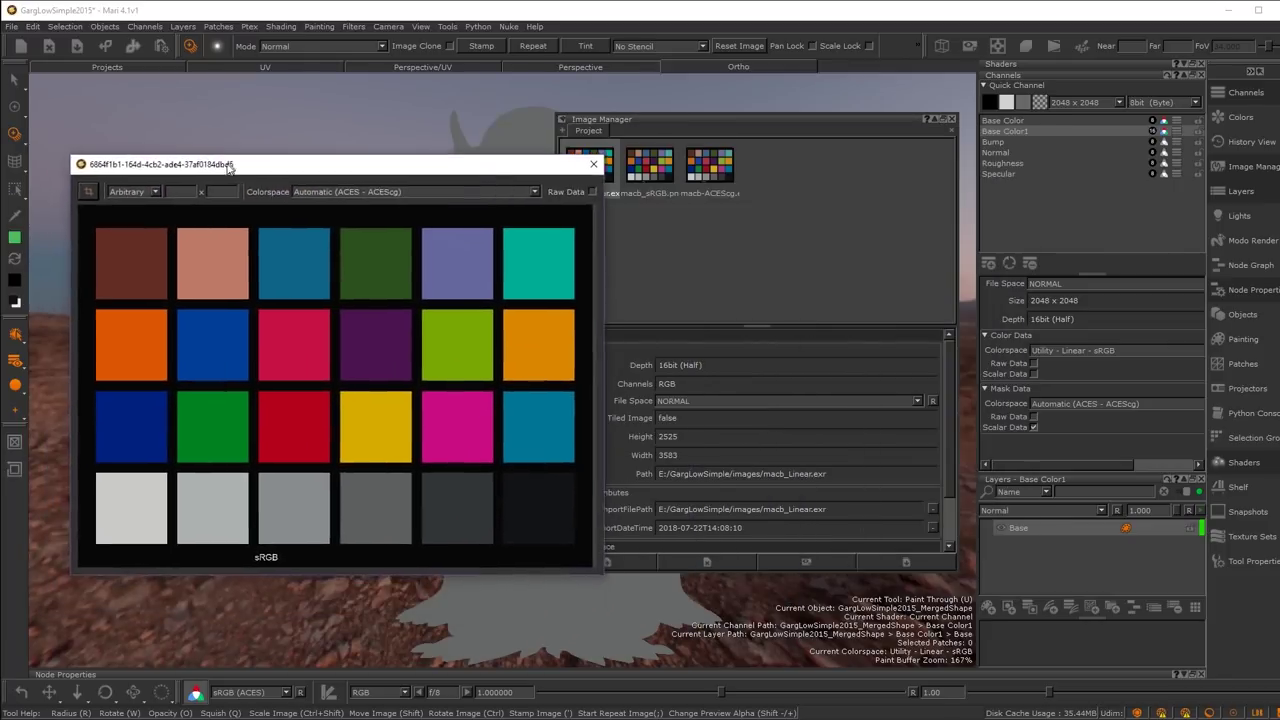
double_click(649, 165)
left_click_drag(654, 128, 598, 312)
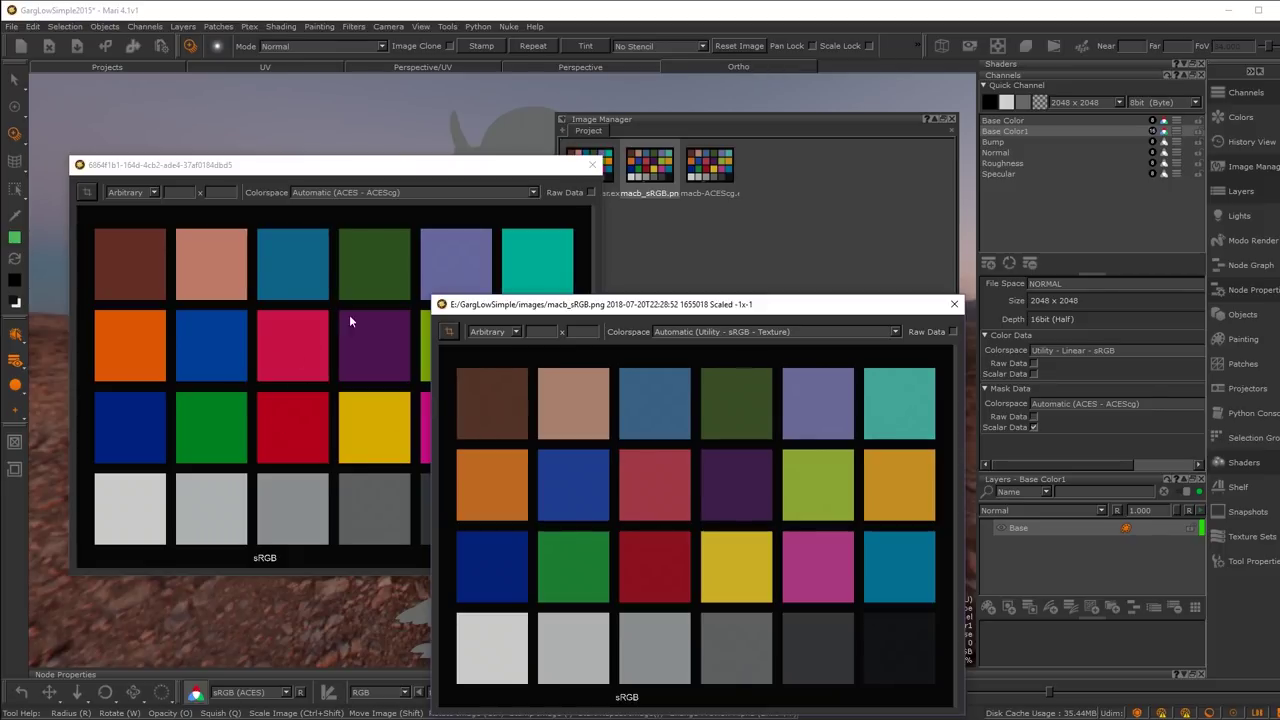
left_click(708, 174)
double_click(712, 175)
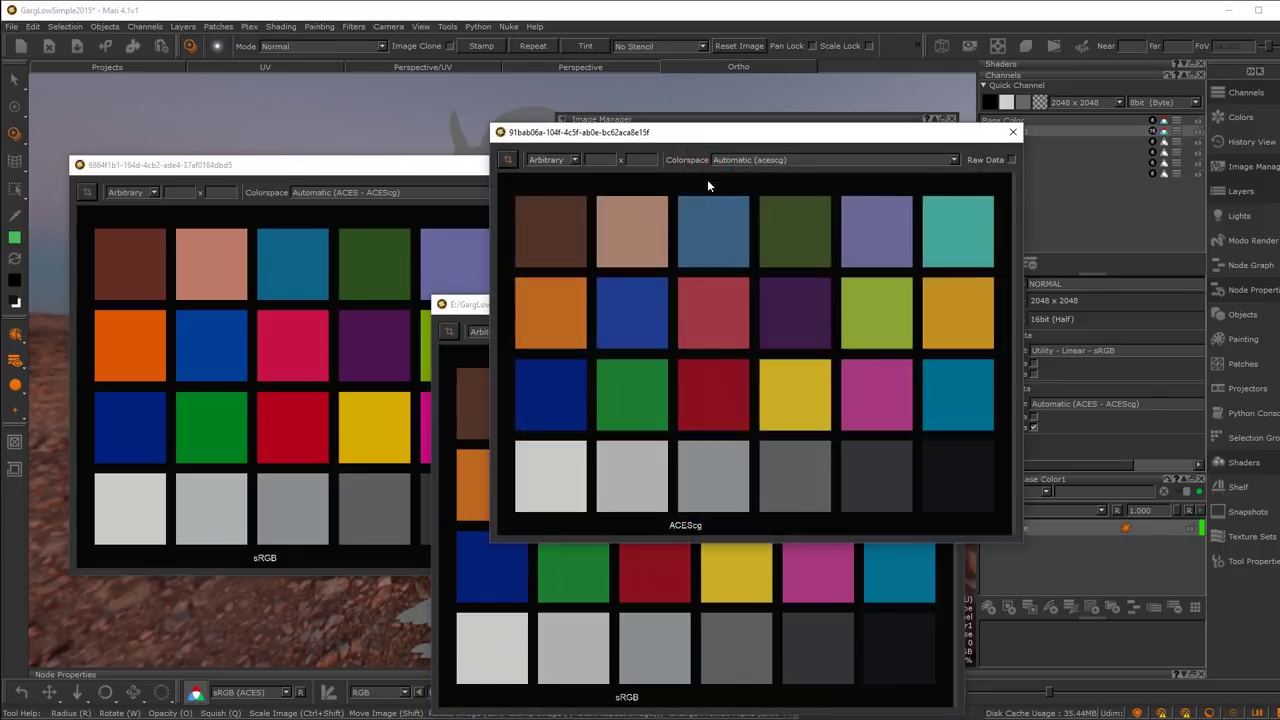
left_click_drag(707, 131, 1080, 267)
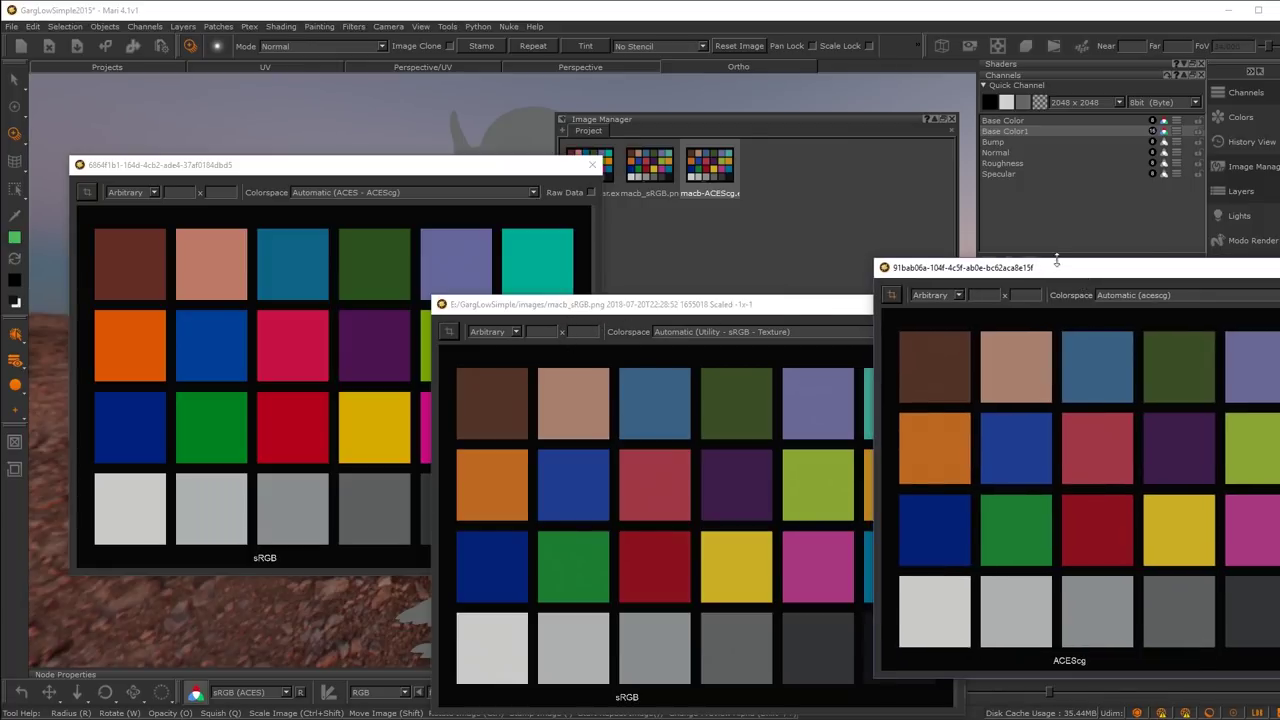
left_click_drag(978, 272, 732, 342)
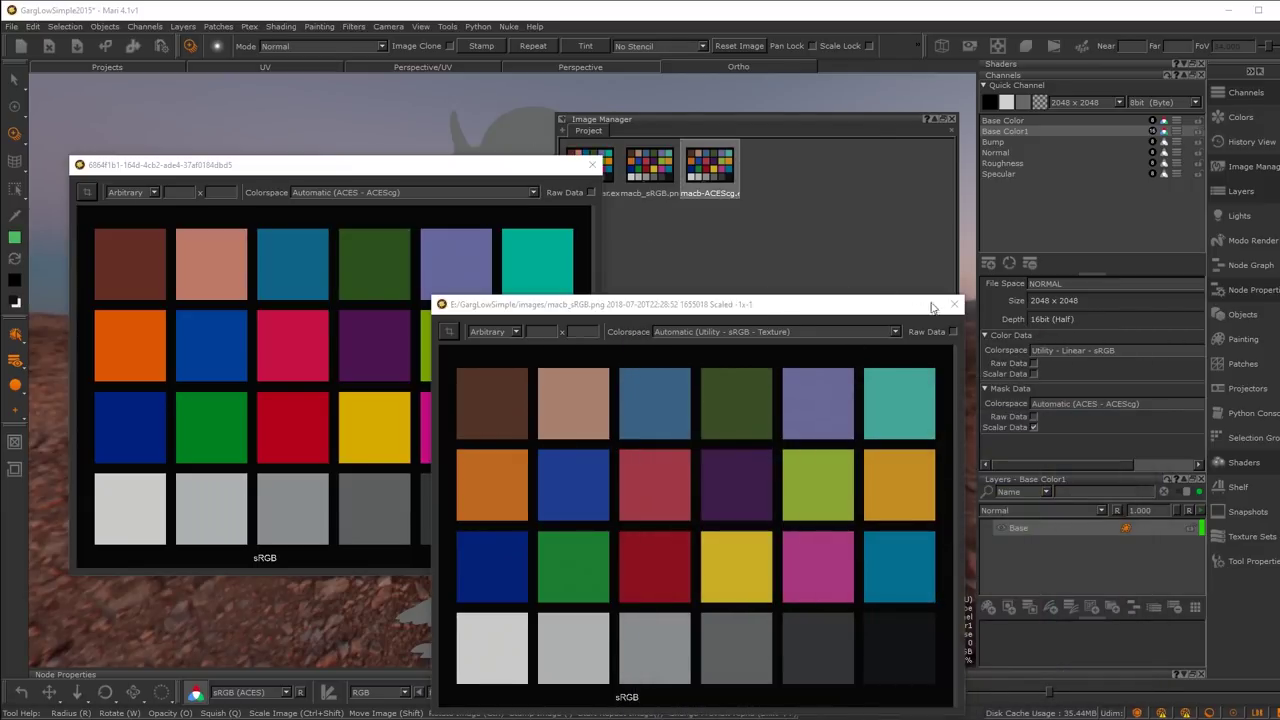
left_click(955, 304)
left_click(593, 165)
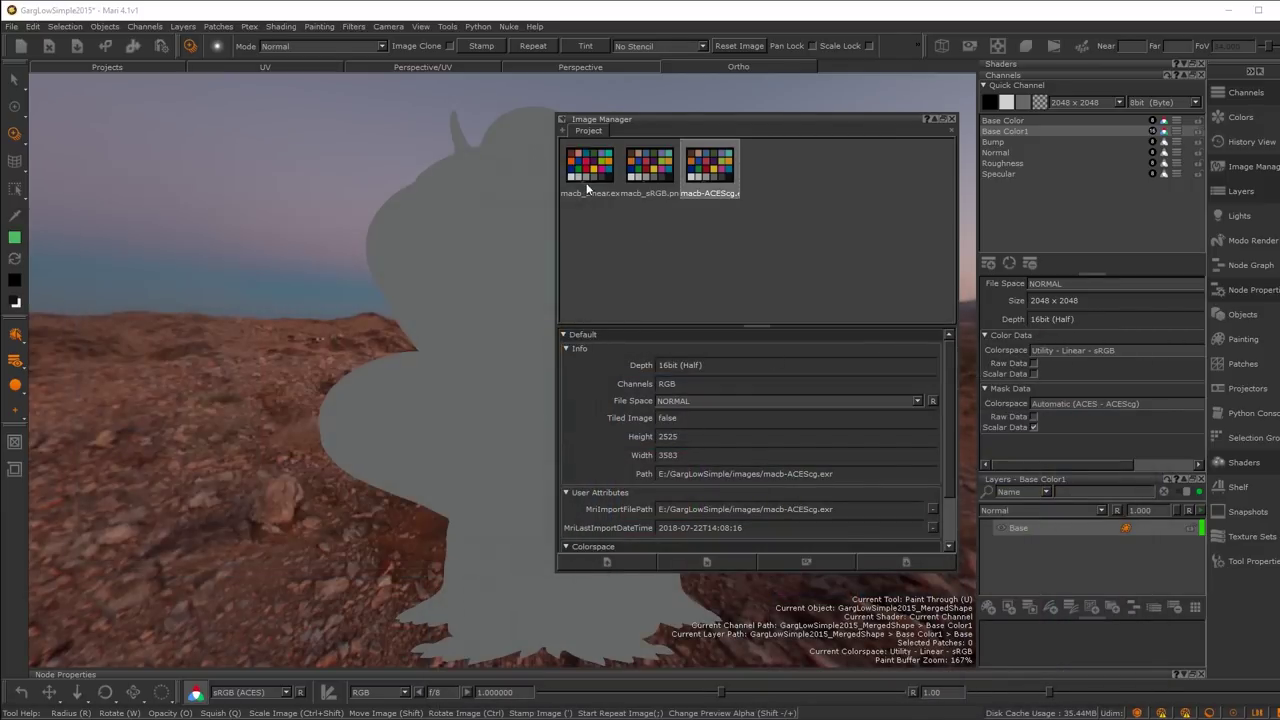
- Set the colorspace of the macb_Linear.exr image to Utility - Linear - sRGB
left_click(587, 176)
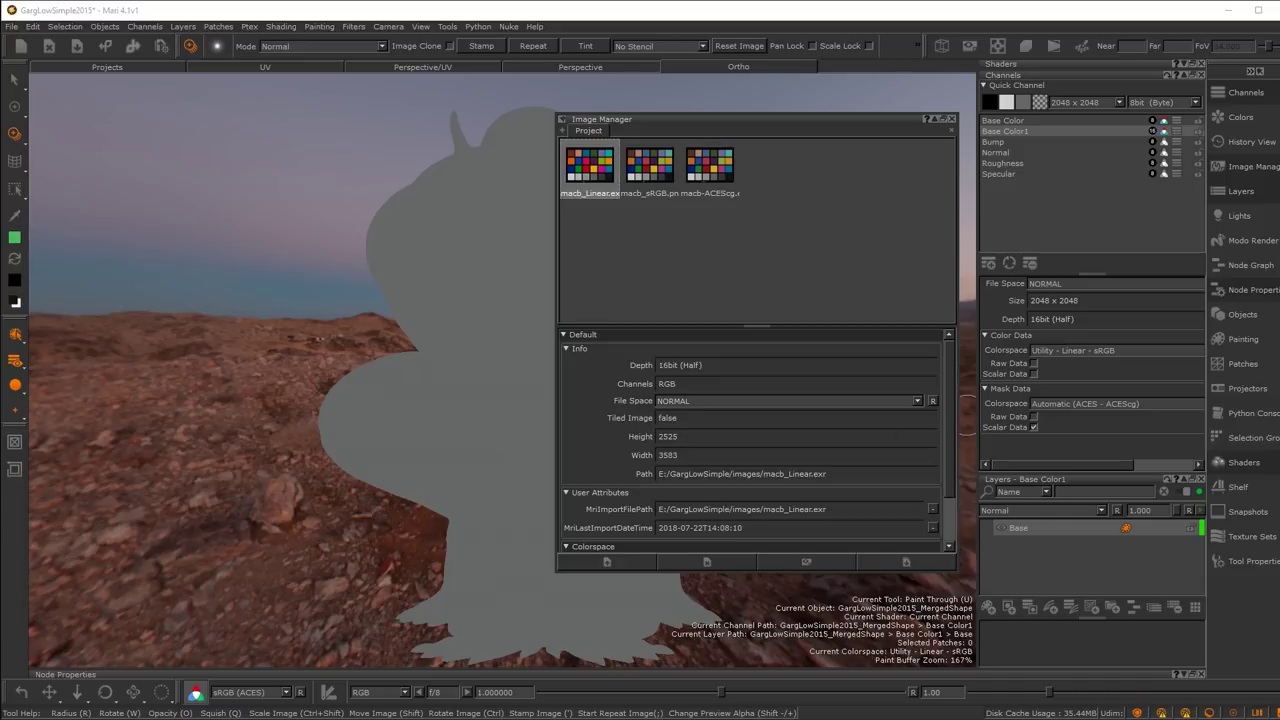
left_click_drag(950, 429, 956, 518)
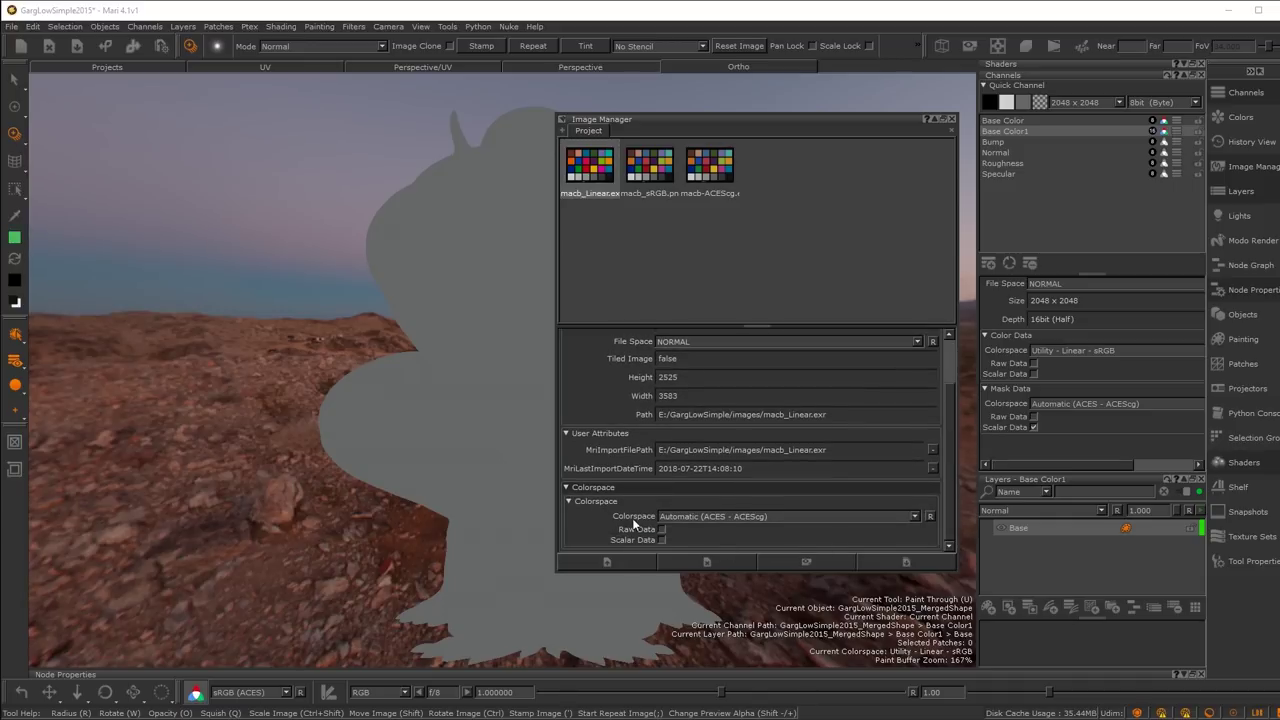
left_click(704, 522)
mouse_move(716, 593)
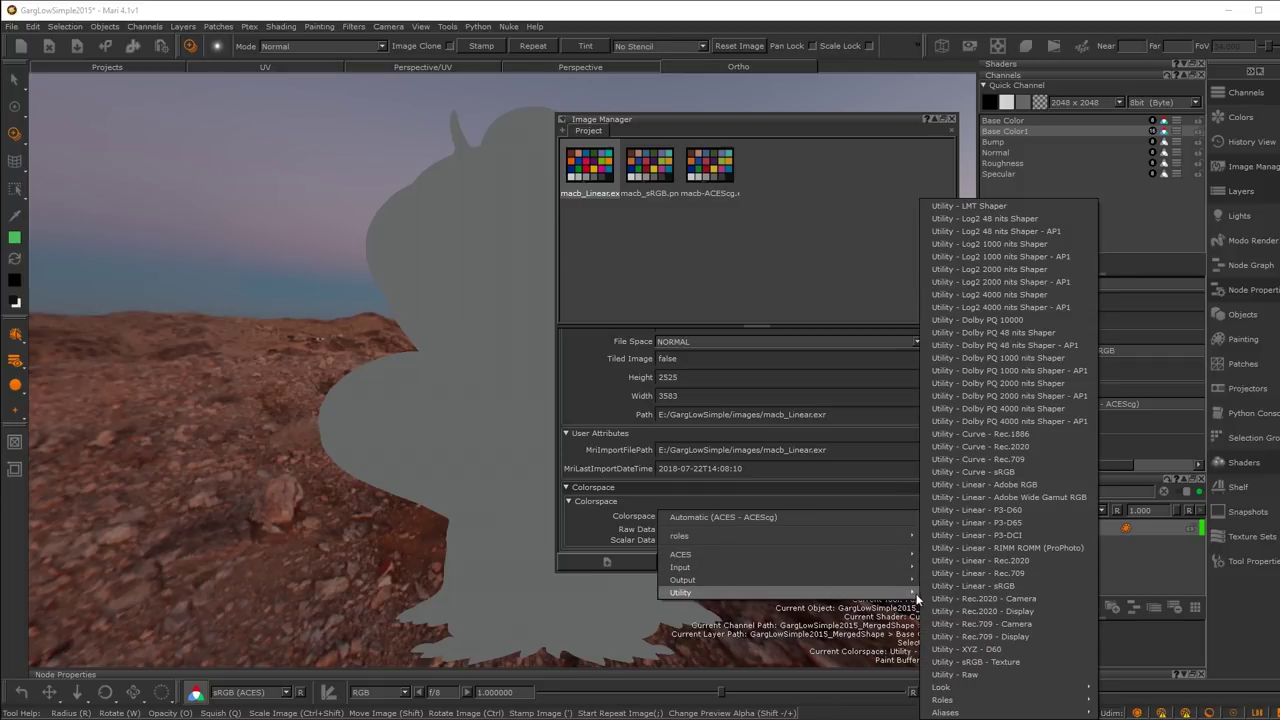
left_click(955, 586)
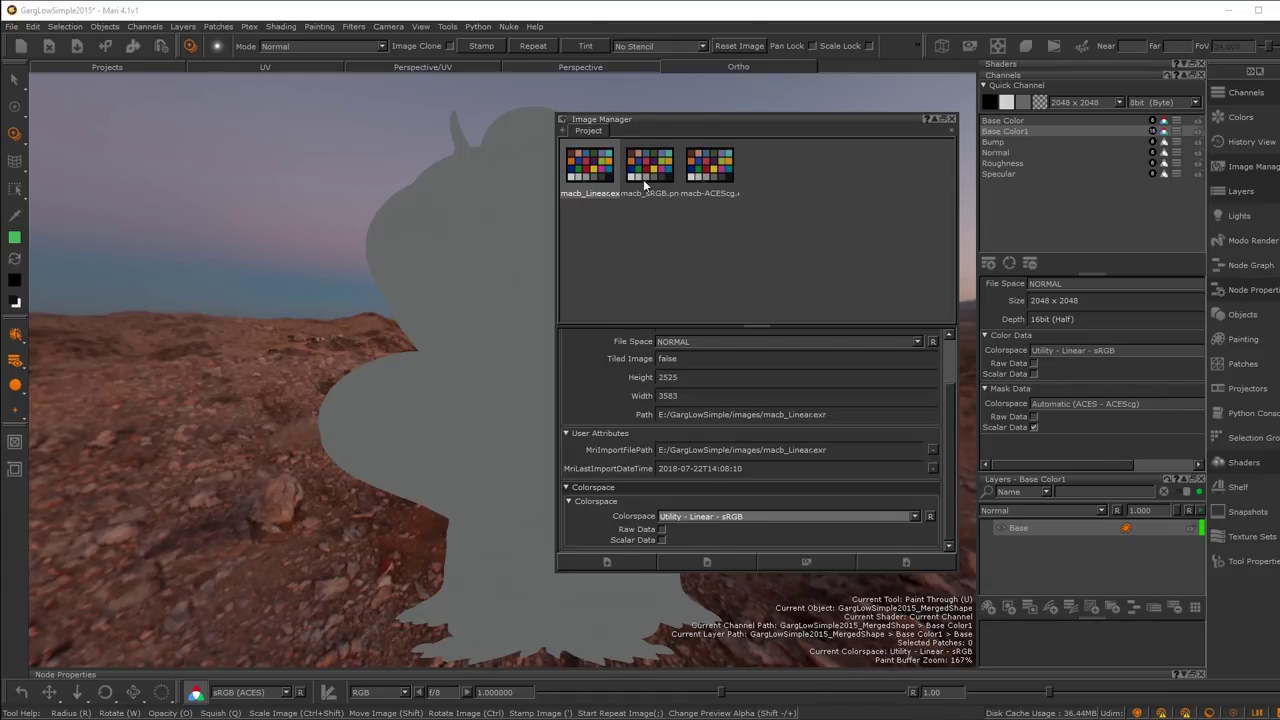
- Compare the corrected macb_Linear chart with the macb_sRGB chart, and close both views and the Image Manager
double_click(579, 172)
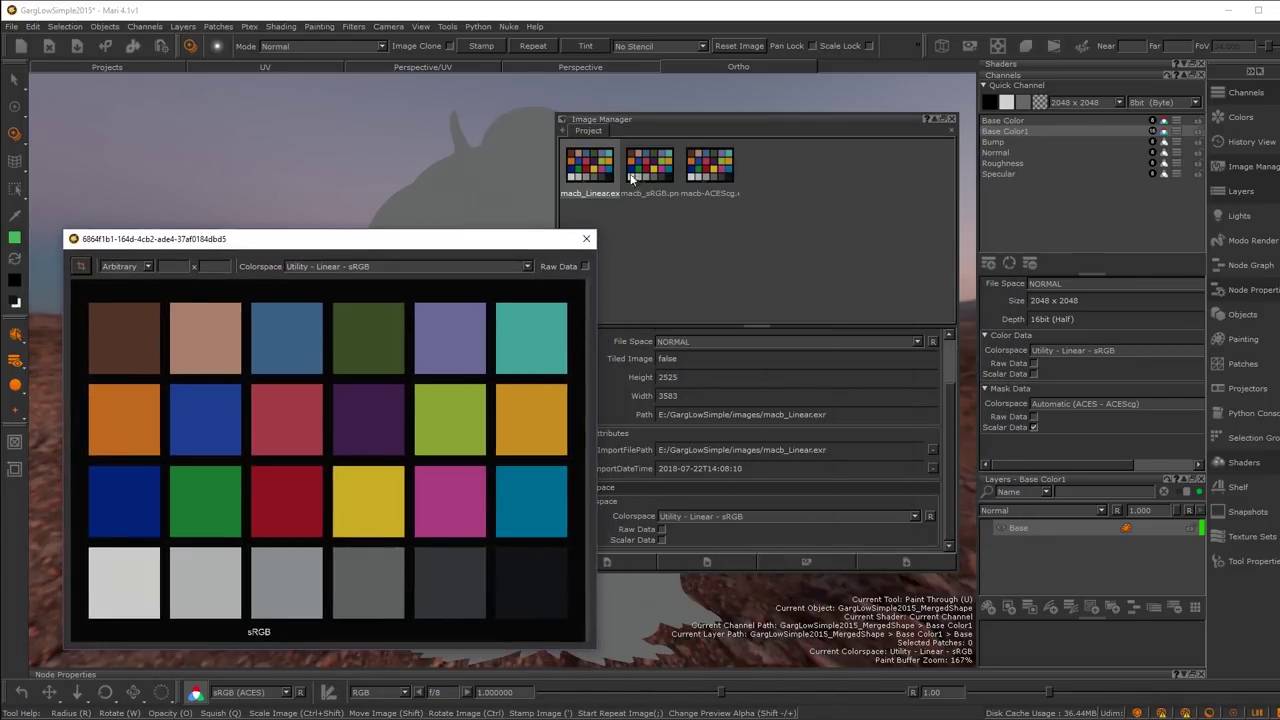
double_click(632, 172)
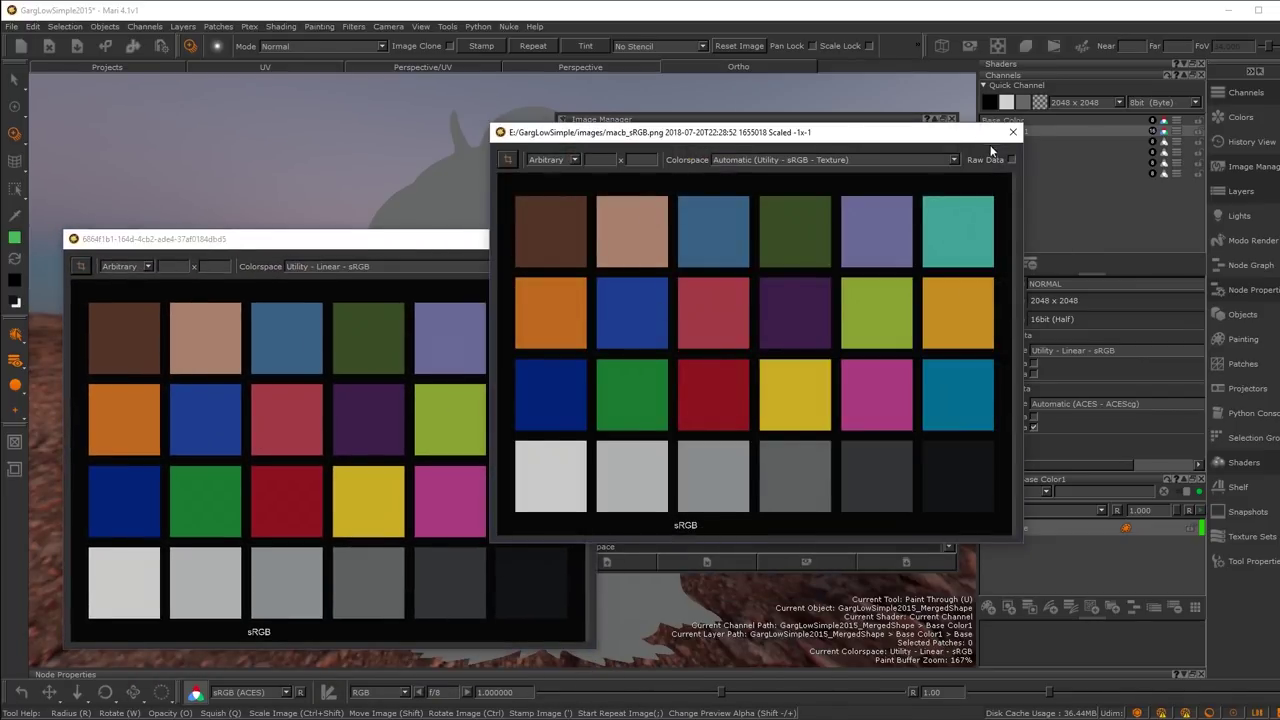
left_click(1012, 132)
left_click(588, 239)
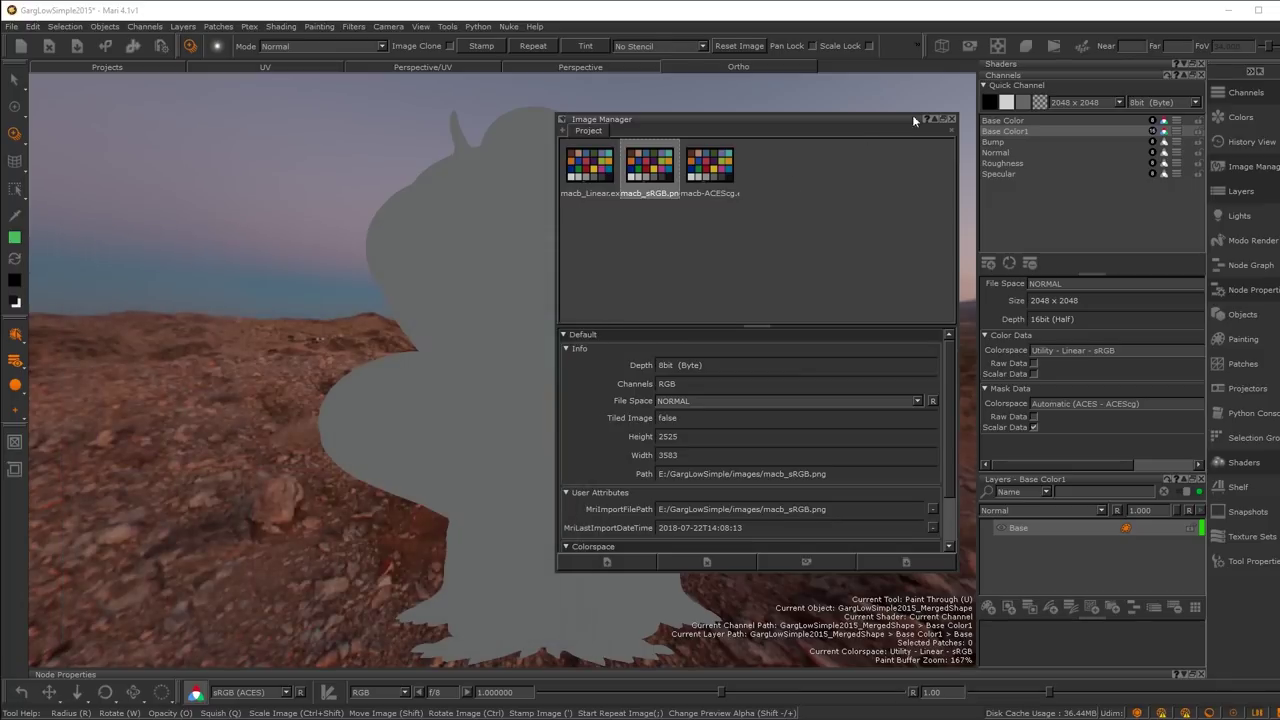
left_click(951, 119)
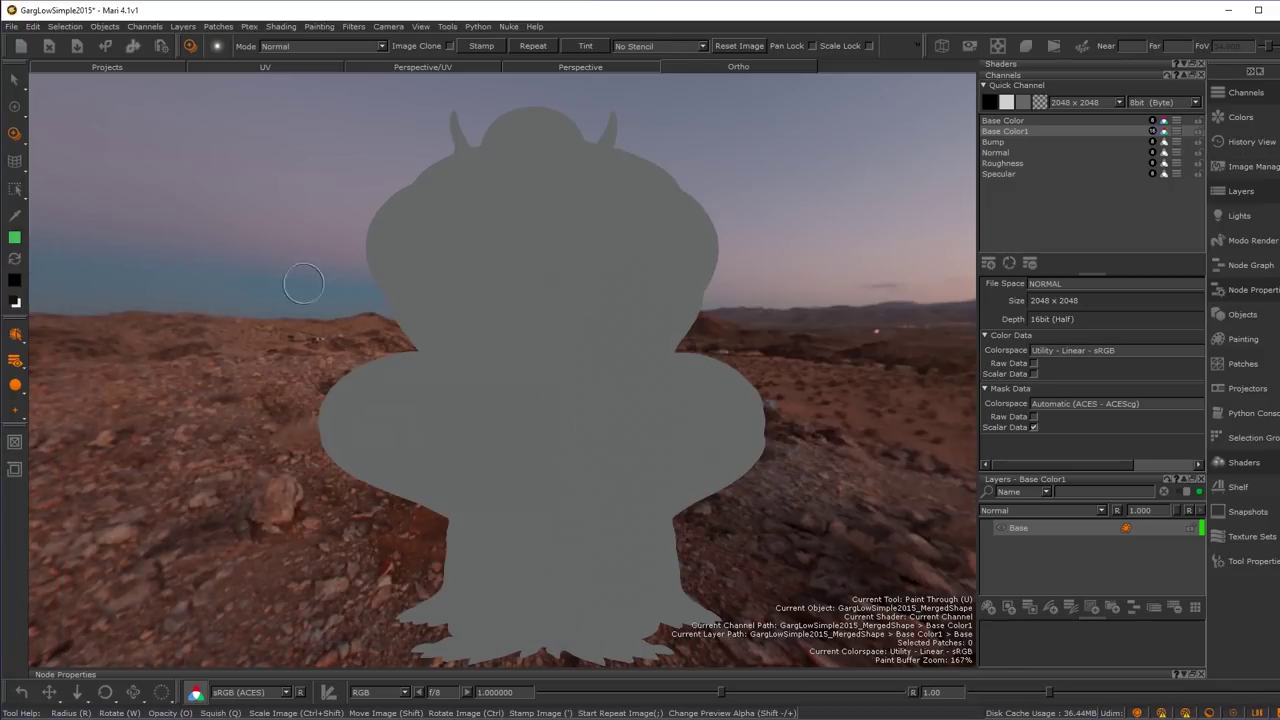
- Load macb_Linear.exr as the Paint Through image and shrink it to a small chart positioned over the gargoyle's chest
left_click(1240, 167)
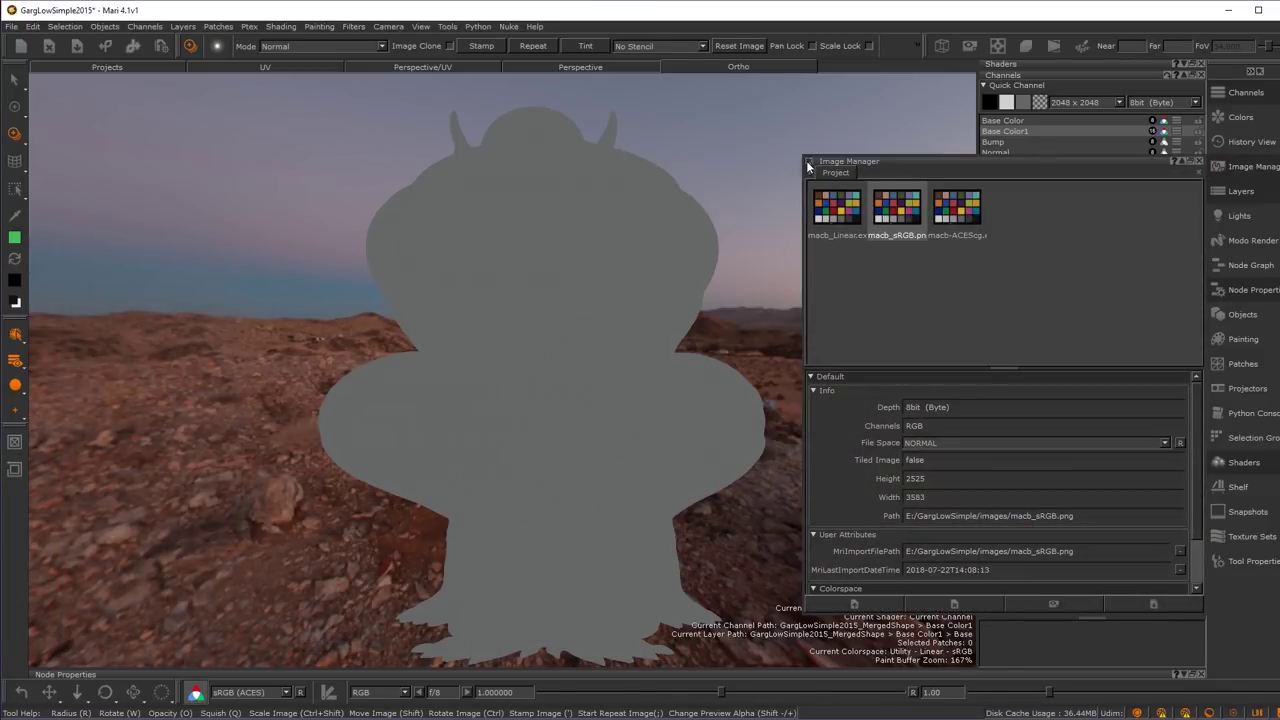
mouse_move(828, 215)
left_mouse_down()
mouse_move(483, 240)
mouse_move(489, 260)
left_mouse_up()
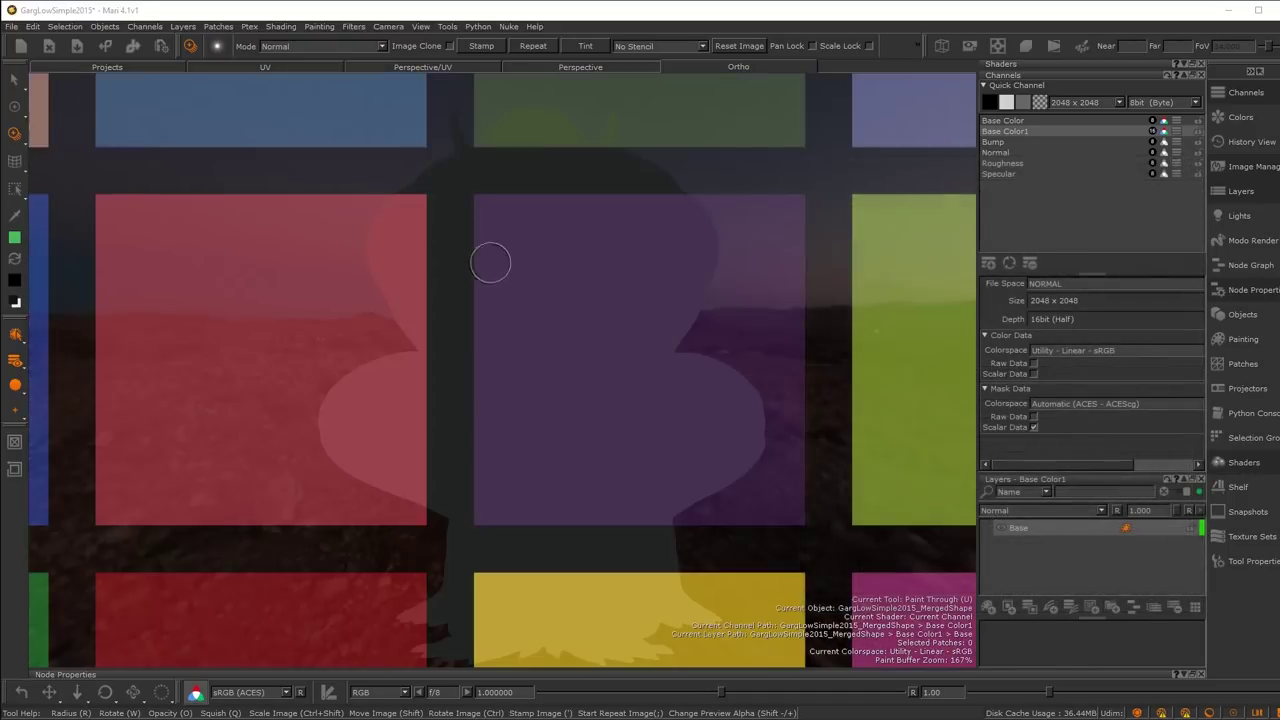
left_click_drag(583, 314, 675, 338, "ctrl+shift")
mouse_move(493, 378)
left_mouse_down("ctrl+shift")
mouse_move(449, 557)
mouse_move(543, 306)
mouse_move(457, 334)
mouse_move(490, 343)
mouse_move(470, 340)
mouse_move(560, 300)
mouse_move(628, 323)
mouse_move(597, 268)
left_mouse_up("ctrl+shift")
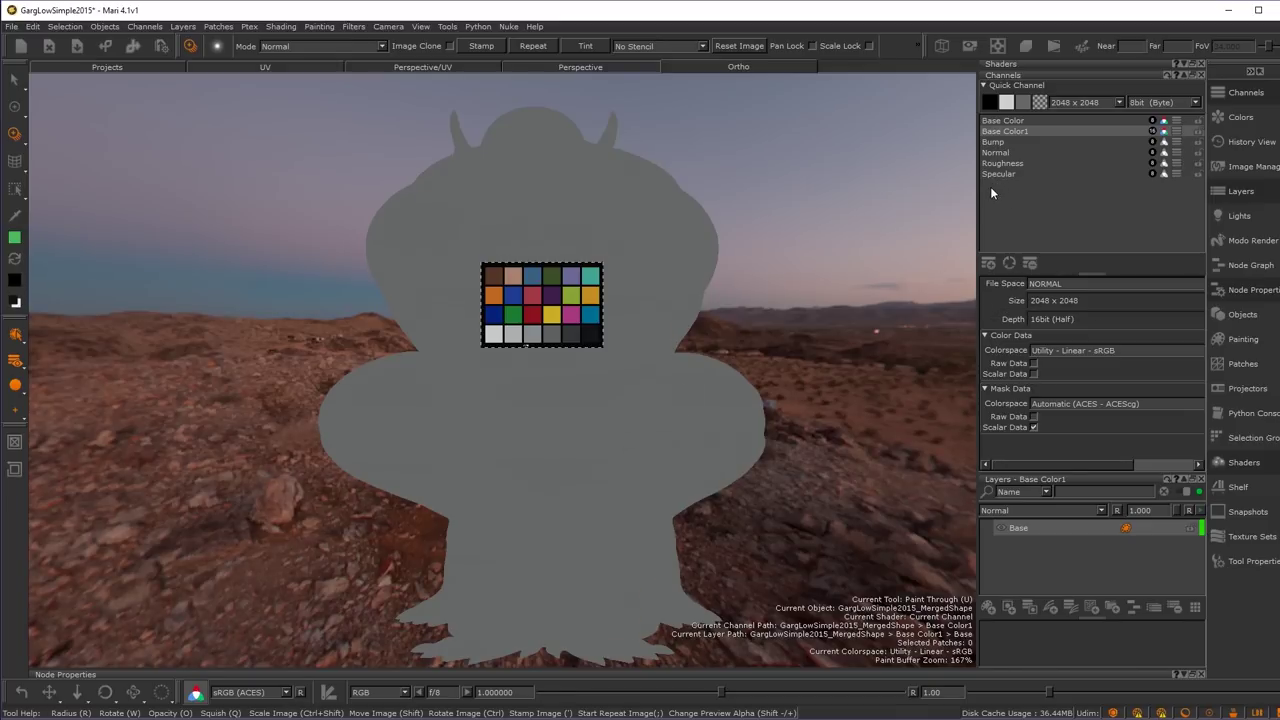
- Load macb_sRGB.png from the Image Manager as the Paint Through image and paint its chart directly below the linear chart on the gargoyle
left_click(1245, 166)
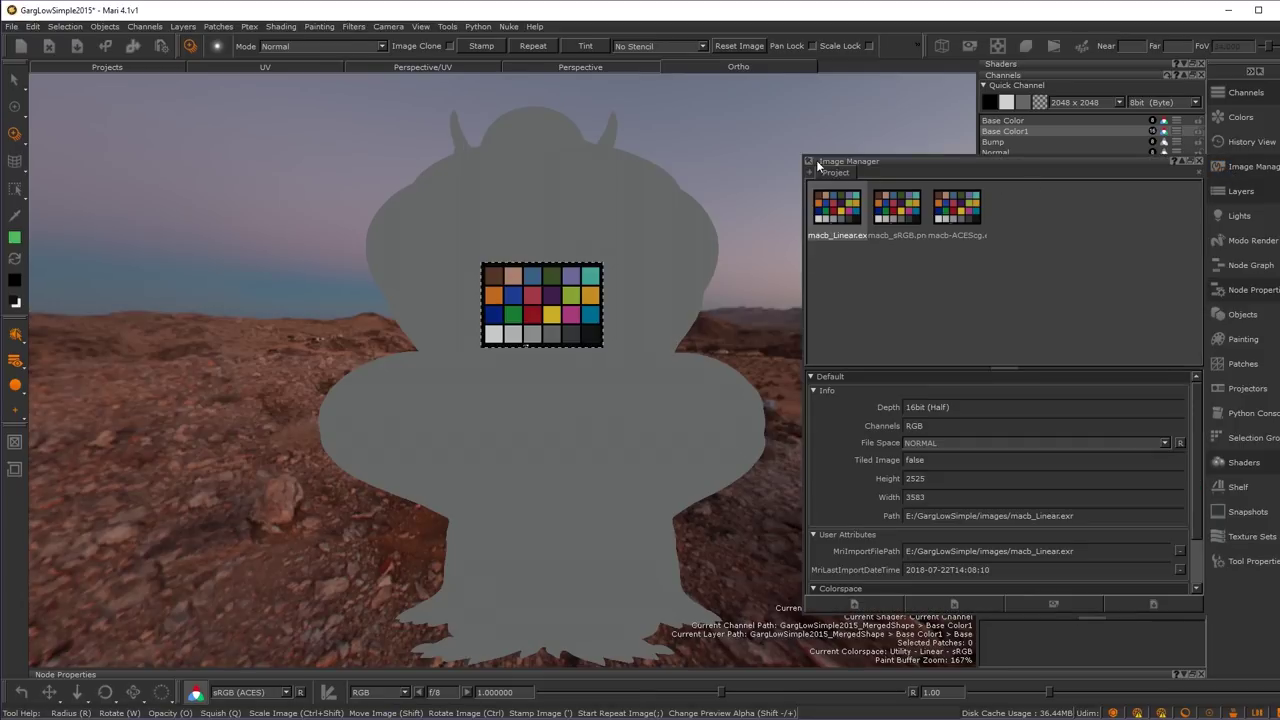
left_click_drag(861, 162, 752, 124)
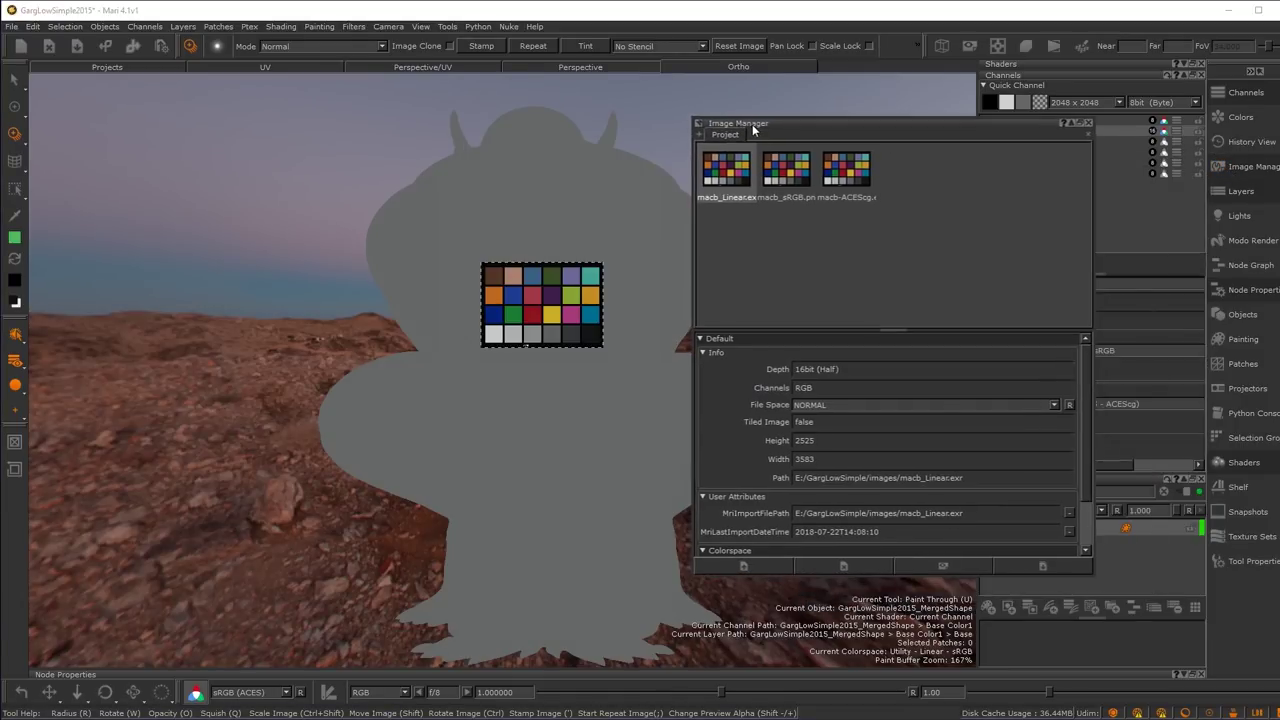
left_click(779, 182)
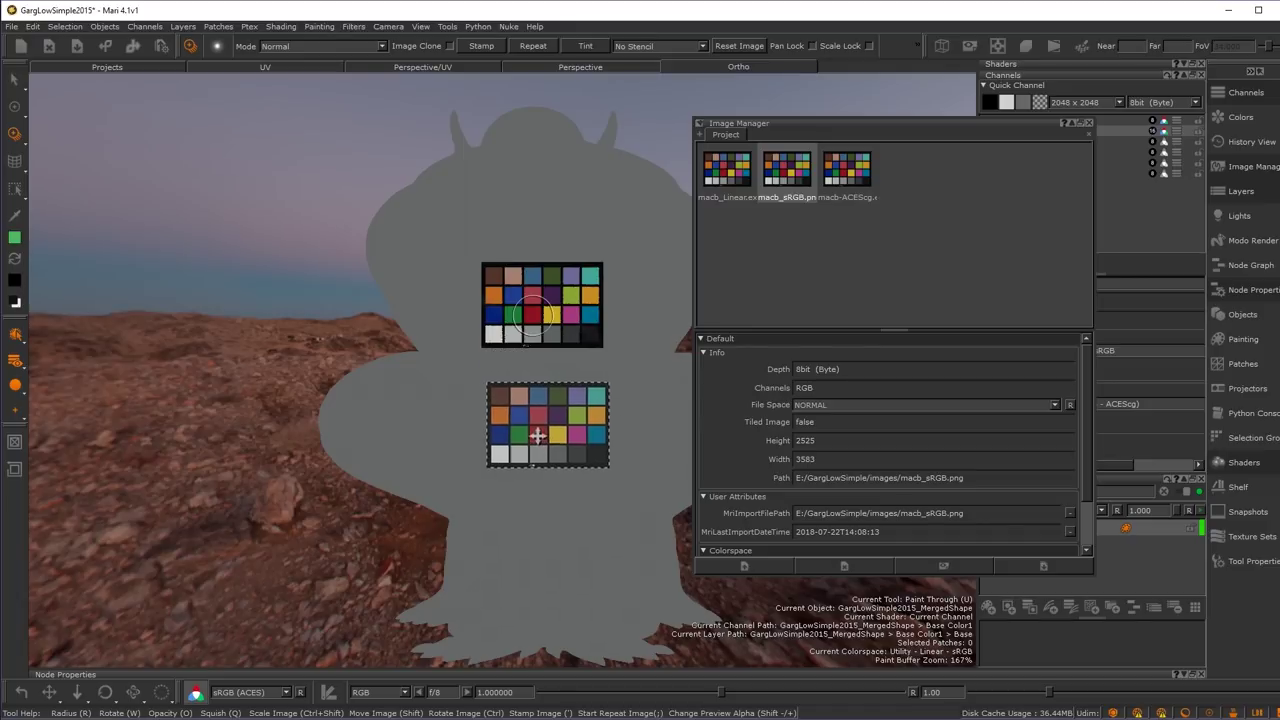
mouse_move(466, 434)
left_mouse_down()
mouse_move(443, 398)
mouse_move(448, 360)
mouse_move(568, 406)
mouse_move(585, 372)
left_mouse_up()
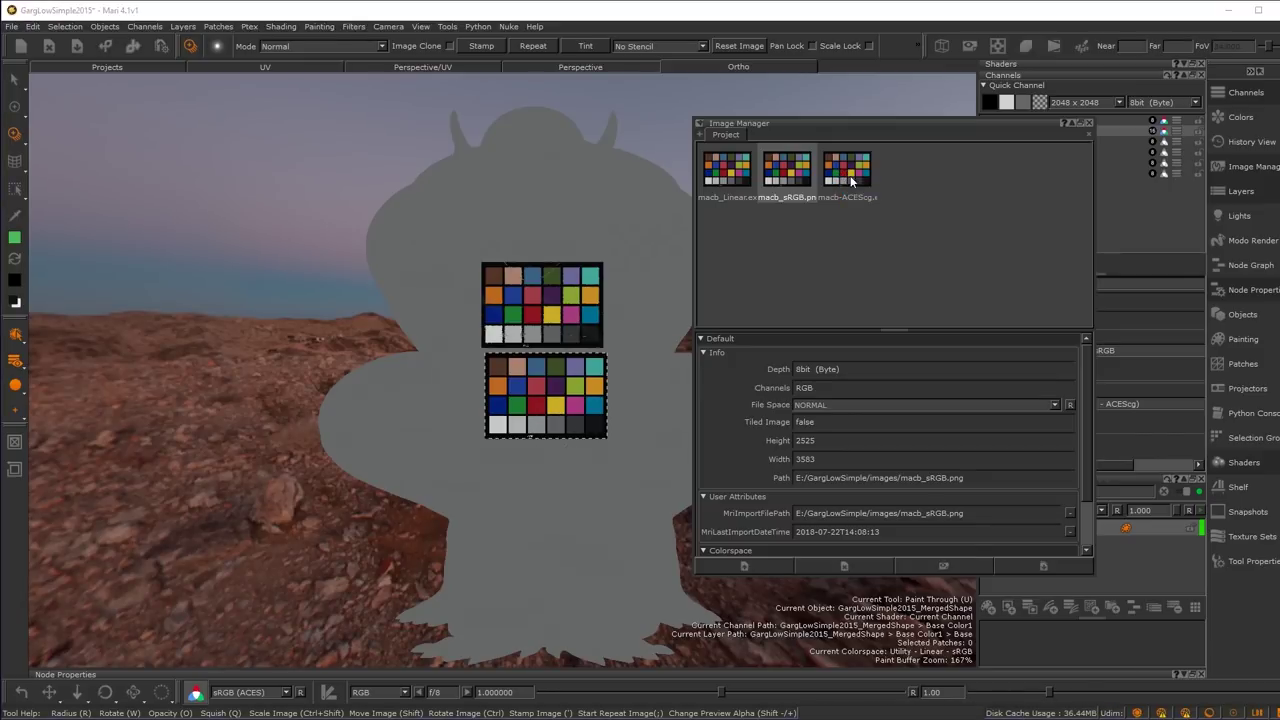
- Load macb-ACEScg.exr as the Paint Through image and place its chart below the sRGB chart on the gargoyle
left_click(851, 180)
key("apostrophe")
left_click_drag(520, 460, 531, 503, "shift")
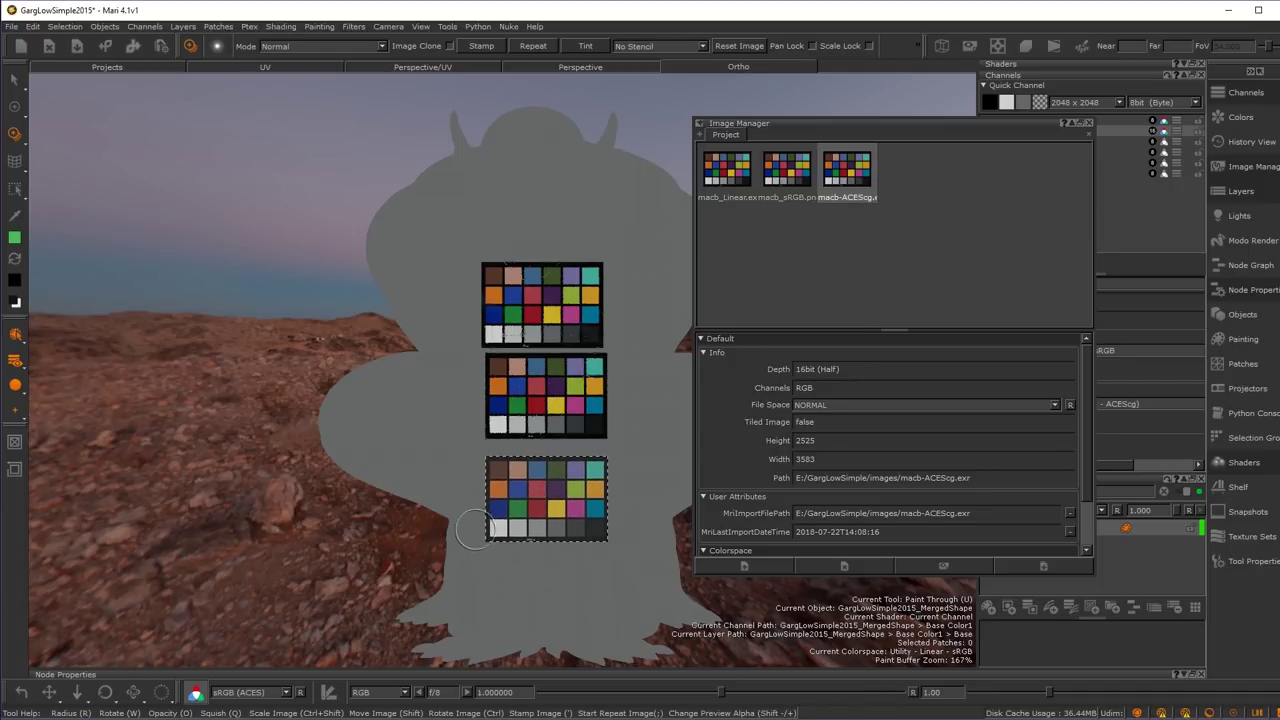
key("apostrophe")
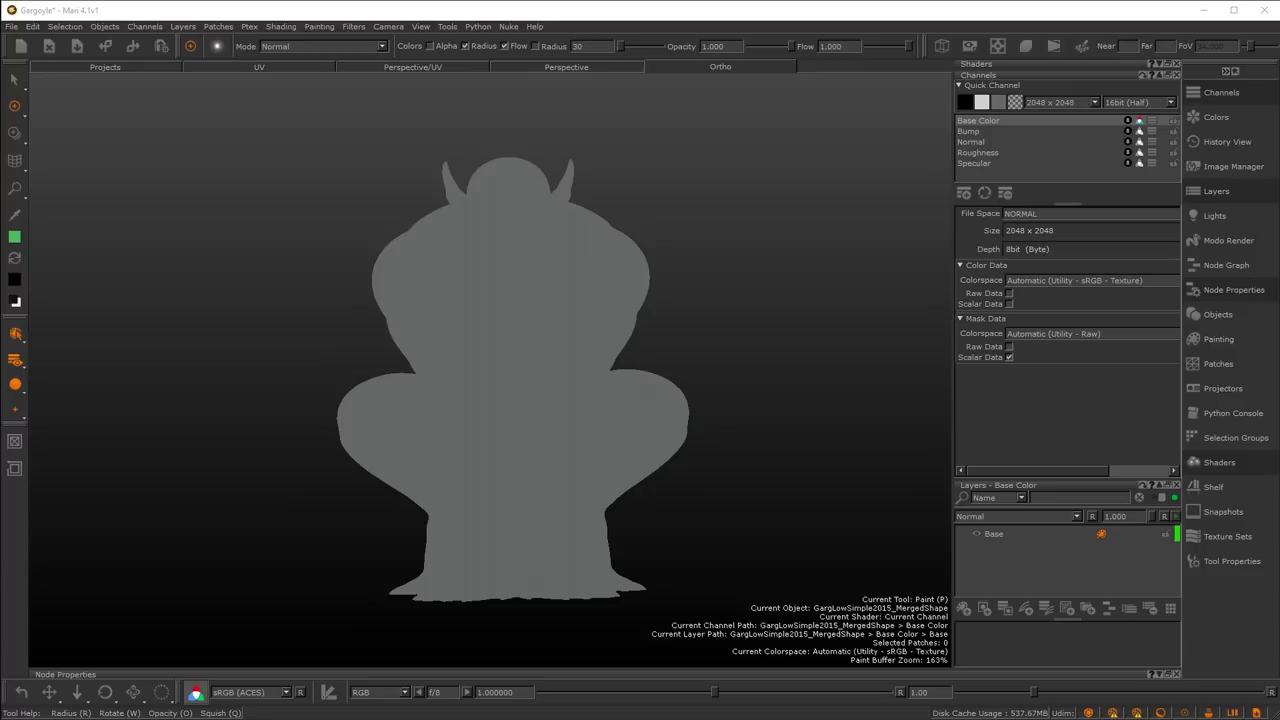
- After viewing the Normal channel, create a 2048 x 2048 16bit (Half) checkerboard quick channel and enable Scalar Data for its color data
left_click(969, 142)
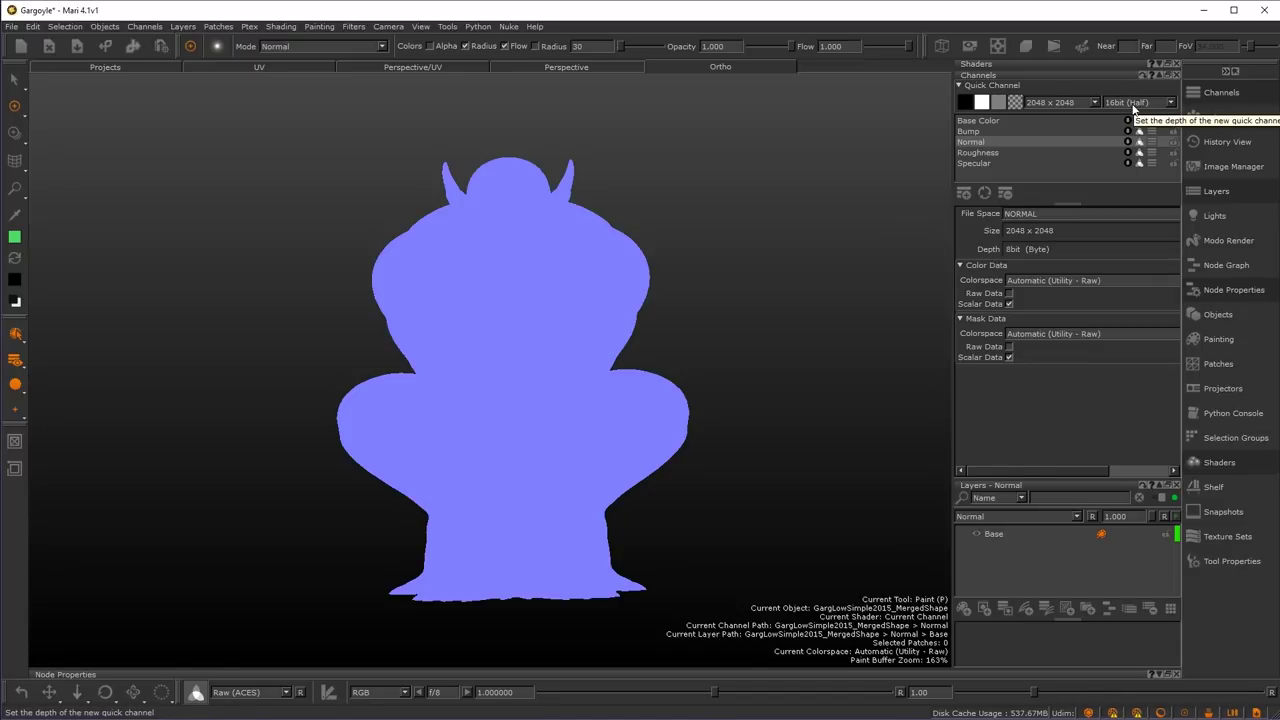
left_click(1015, 103)
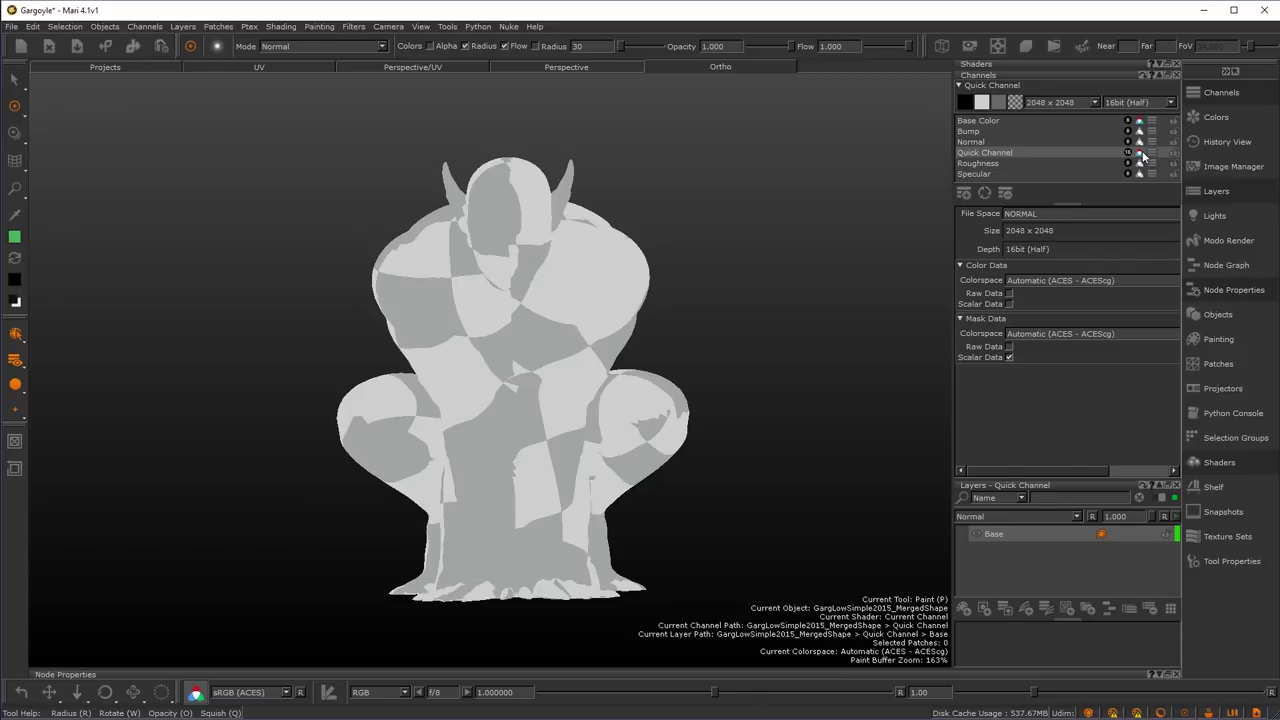
left_click(1008, 304)
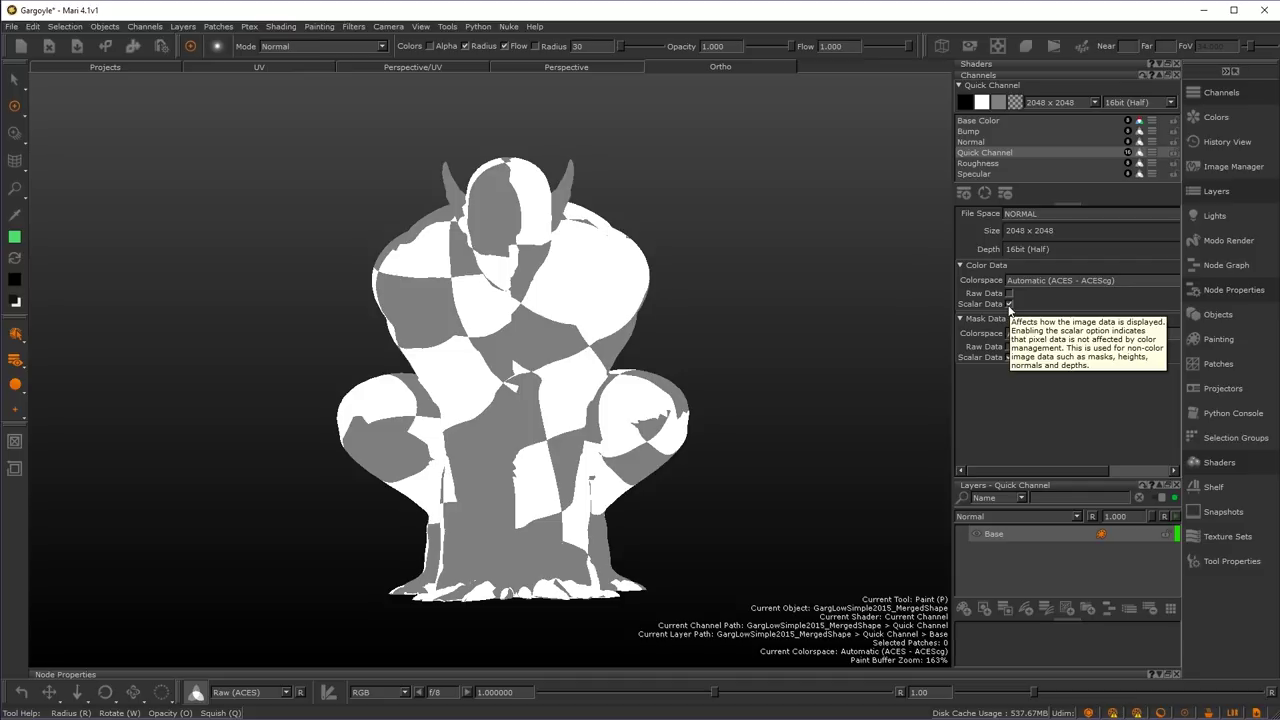
- Import the GargNorminv.$UDIM.tga normal map into the quick channel's current Base layer for all patches
right_click(1054, 532)
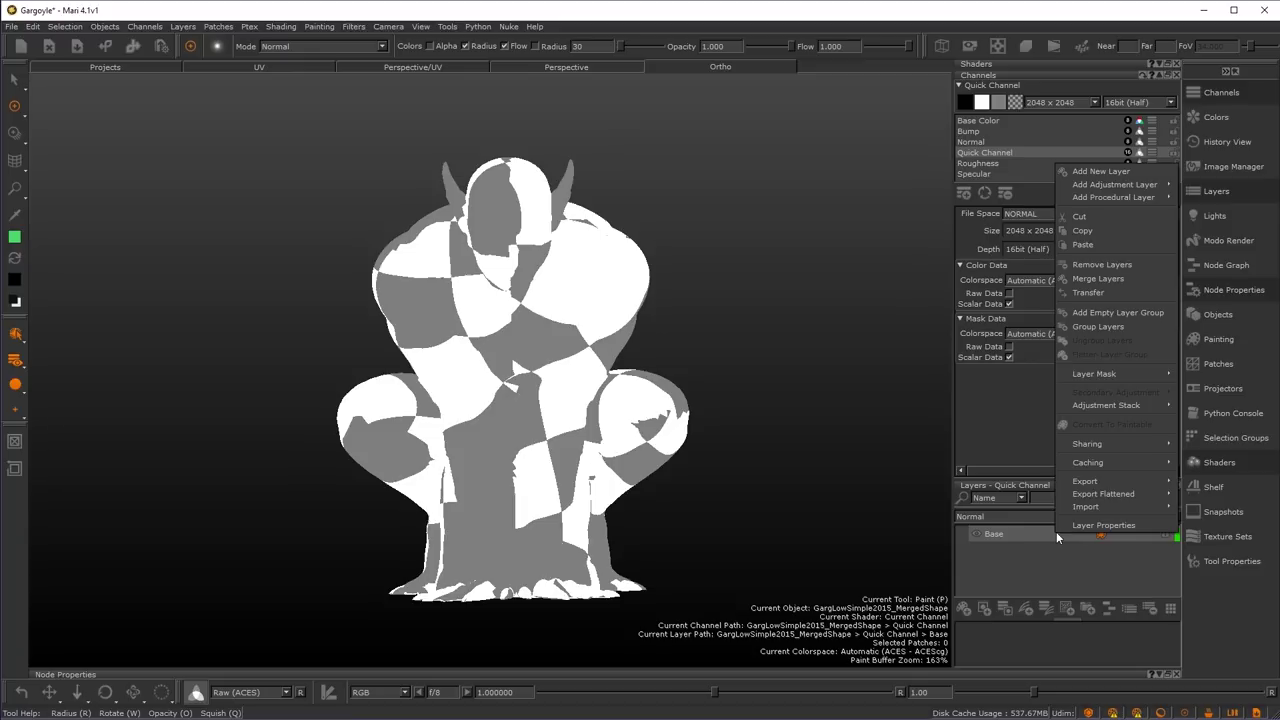
mouse_move(1121, 508)
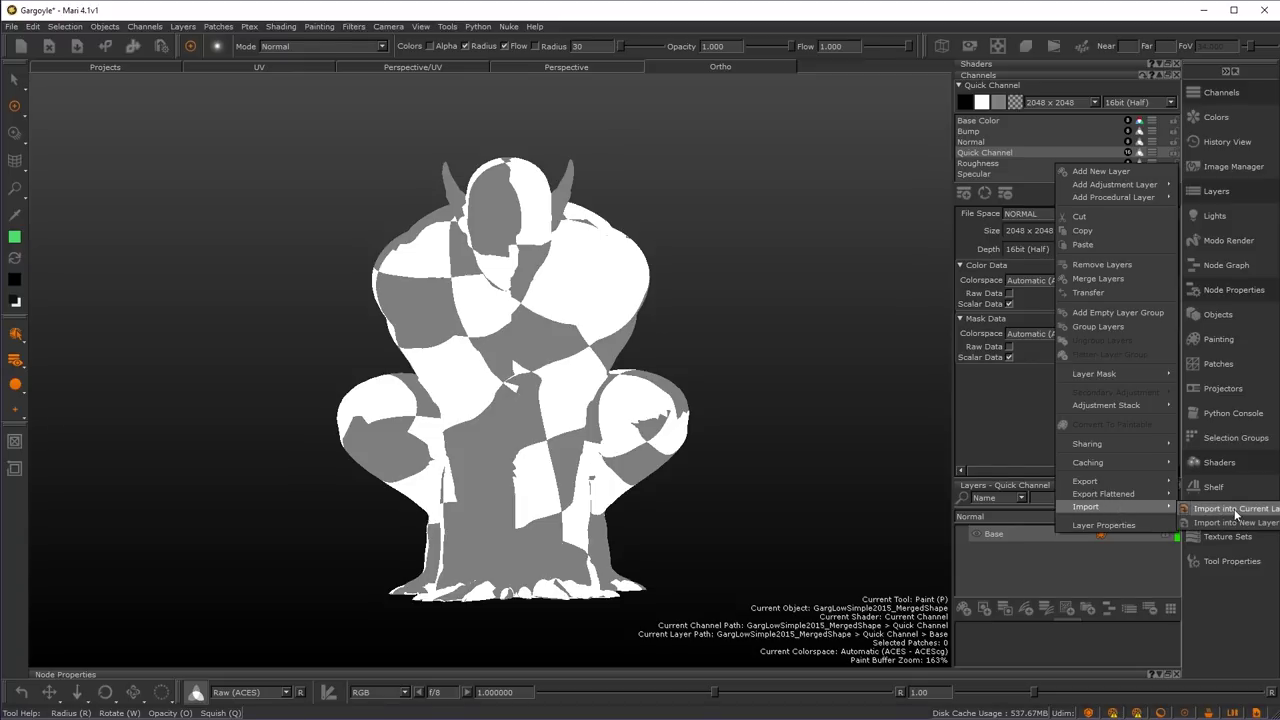
left_click(1192, 509)
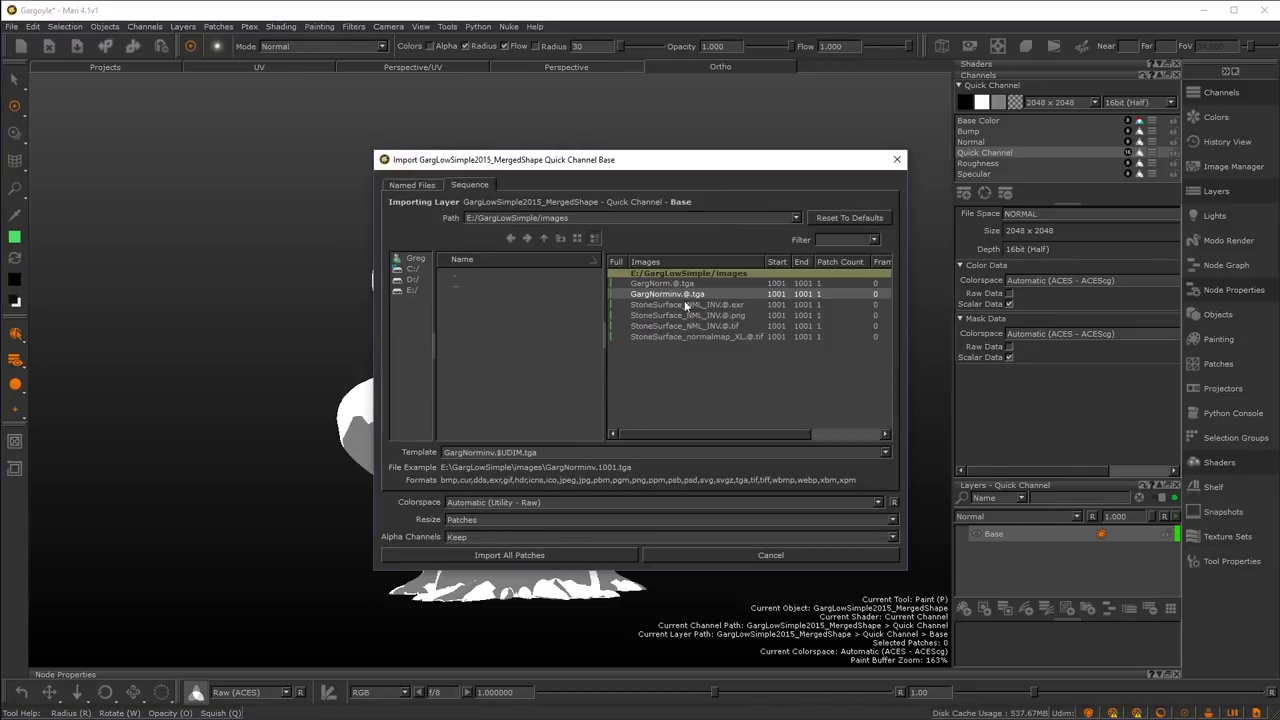
left_click(509, 555)
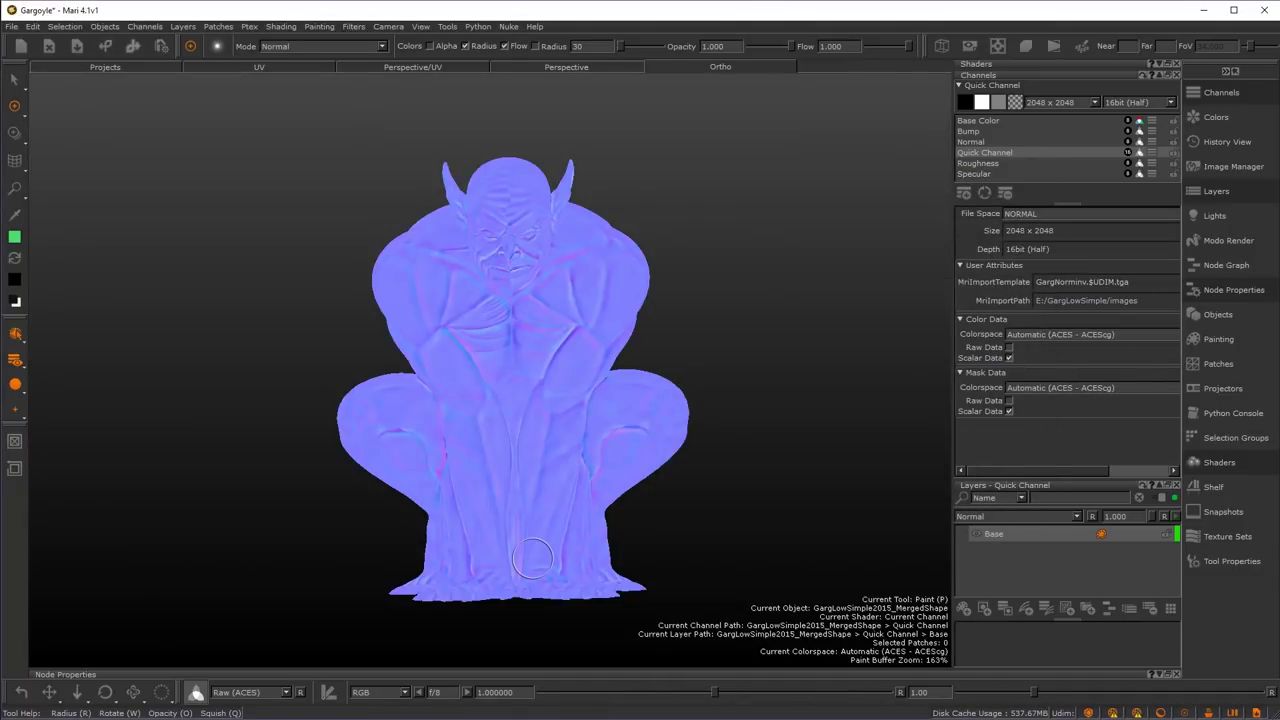
- Compare the imported normal map's display with Scalar Data disabled and enabled for the quick channel, leaving the option enabled
left_click(1008, 358)
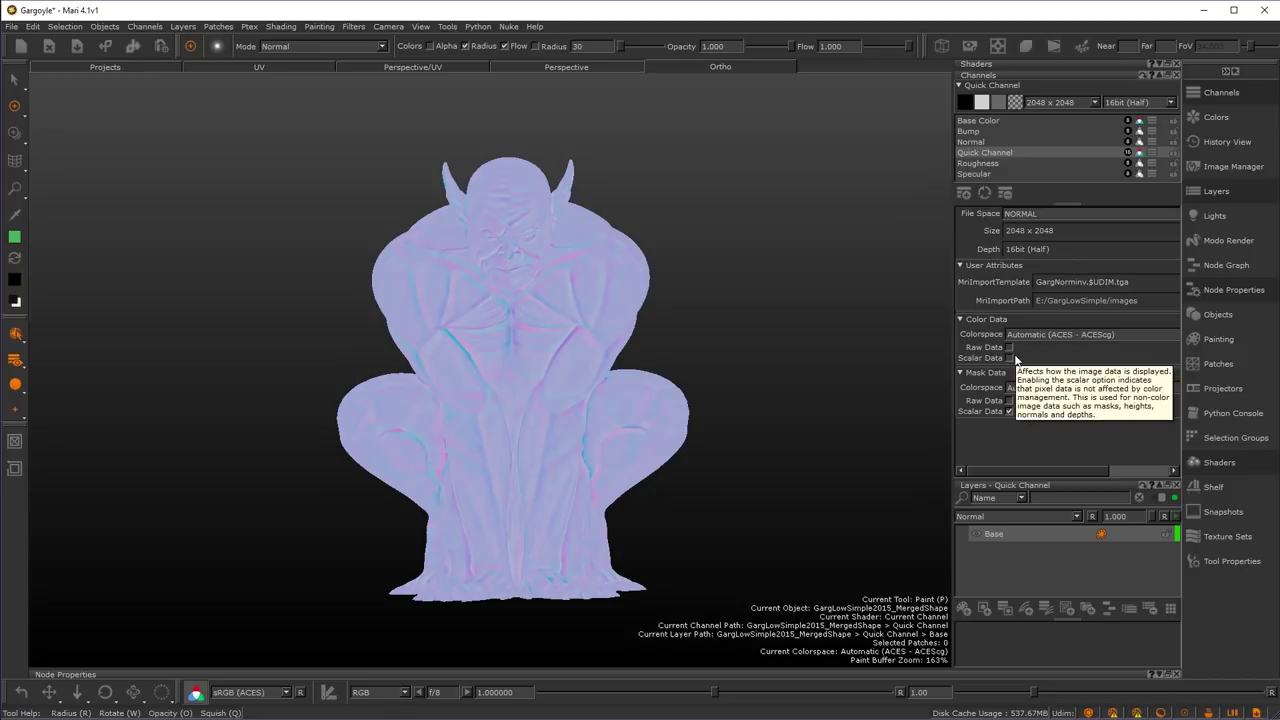
left_click(1008, 358)
left_click(1008, 358)
left_click(1008, 358)
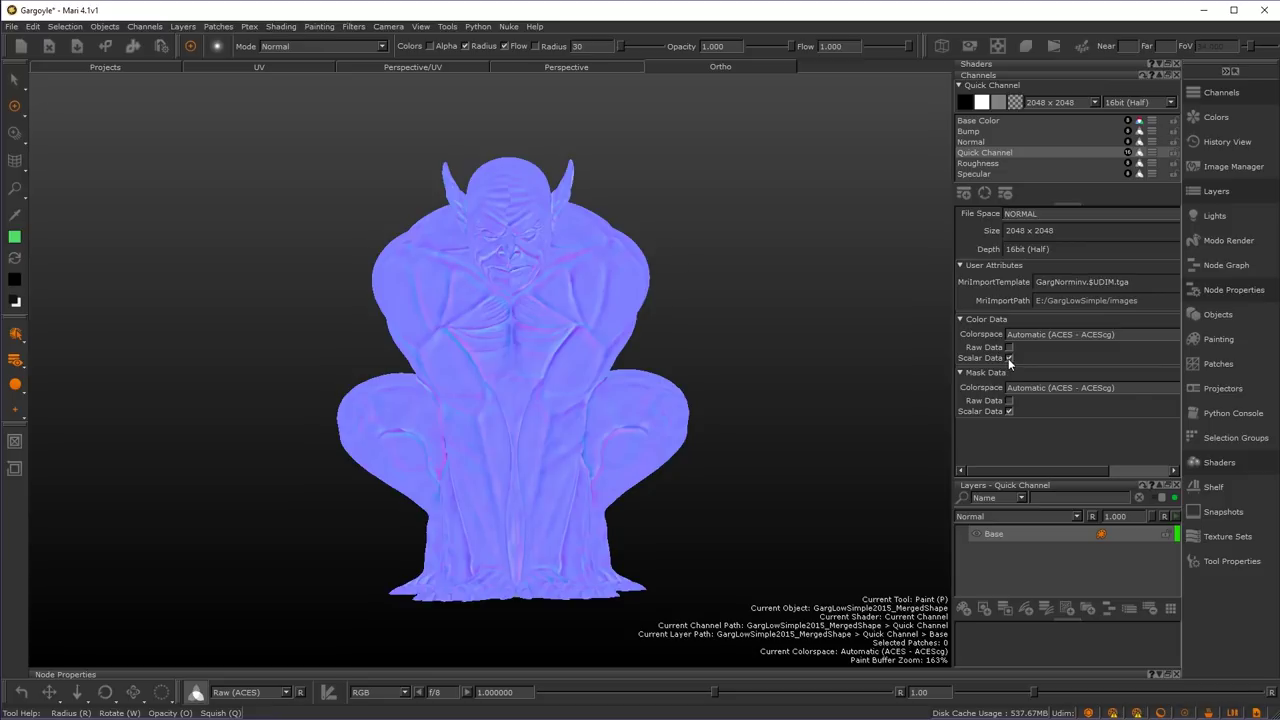
mouse_move(1008, 360)
- Add StoneSurface_NML_INV.1001.exr to the Image Manager with the automatic ACEScg colorspace
left_click(1233, 166)
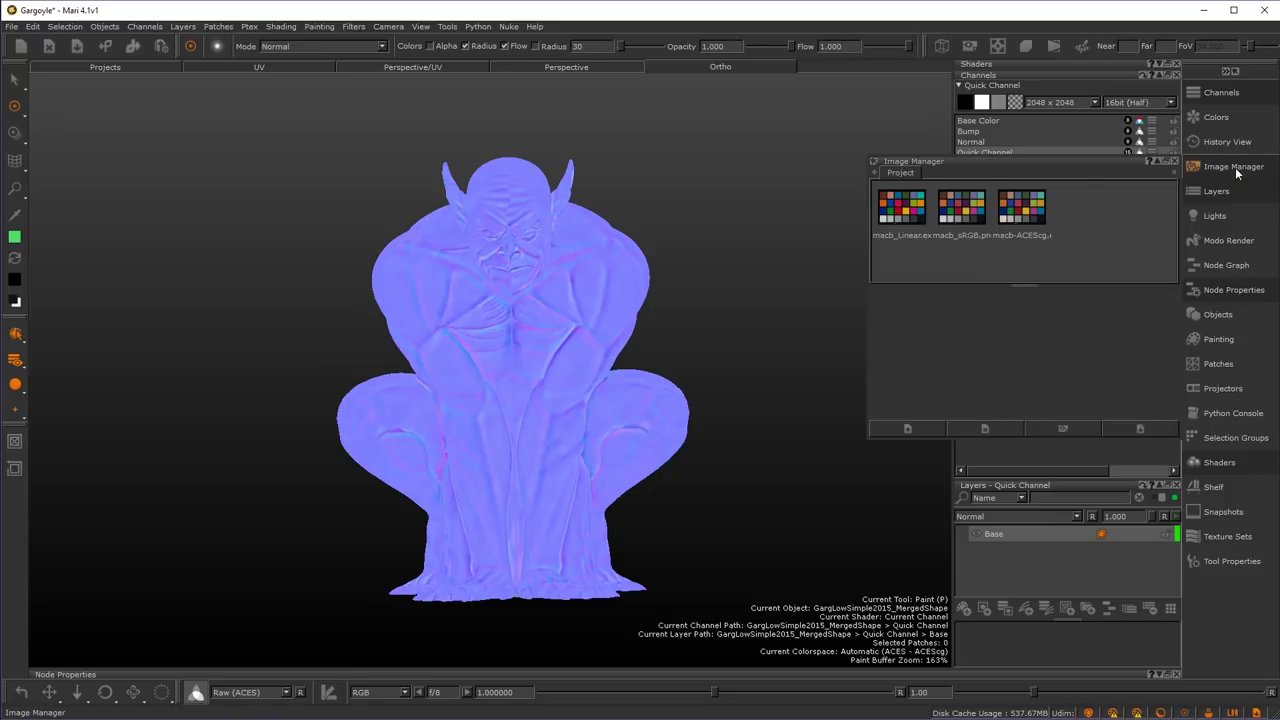
left_click_drag(1086, 164, 612, 120)
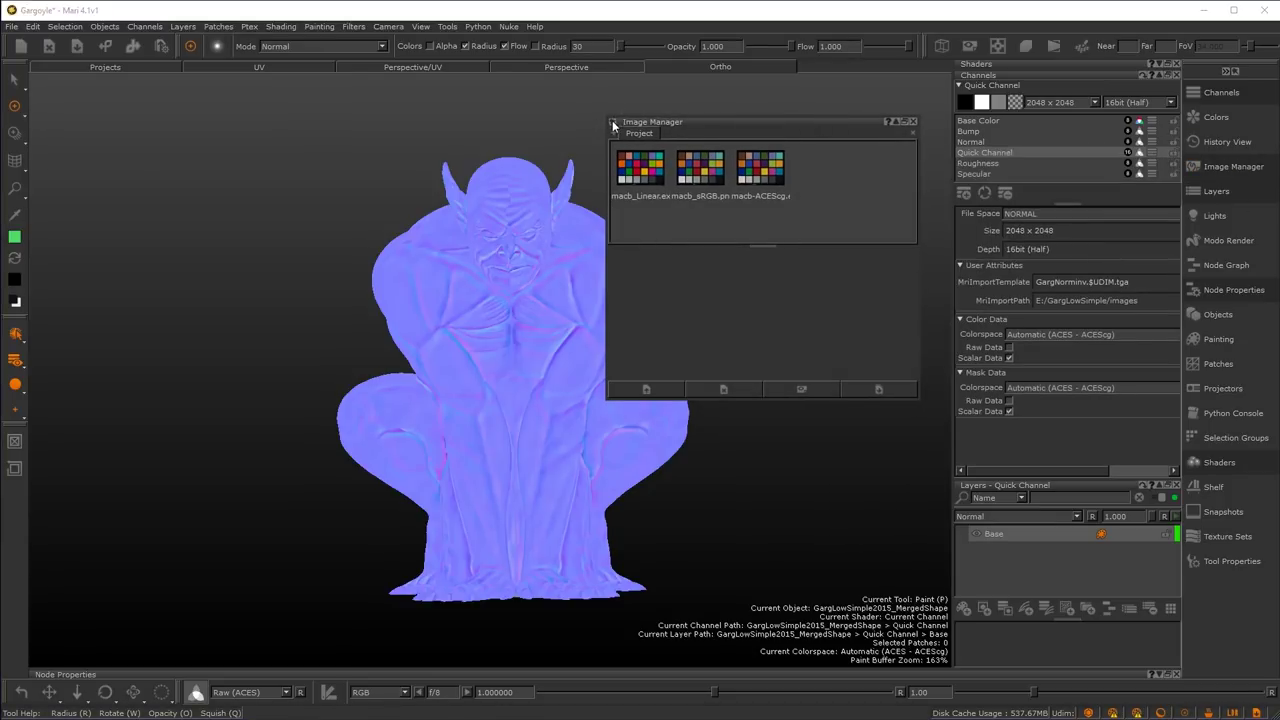
right_click(820, 200)
left_click(864, 253)
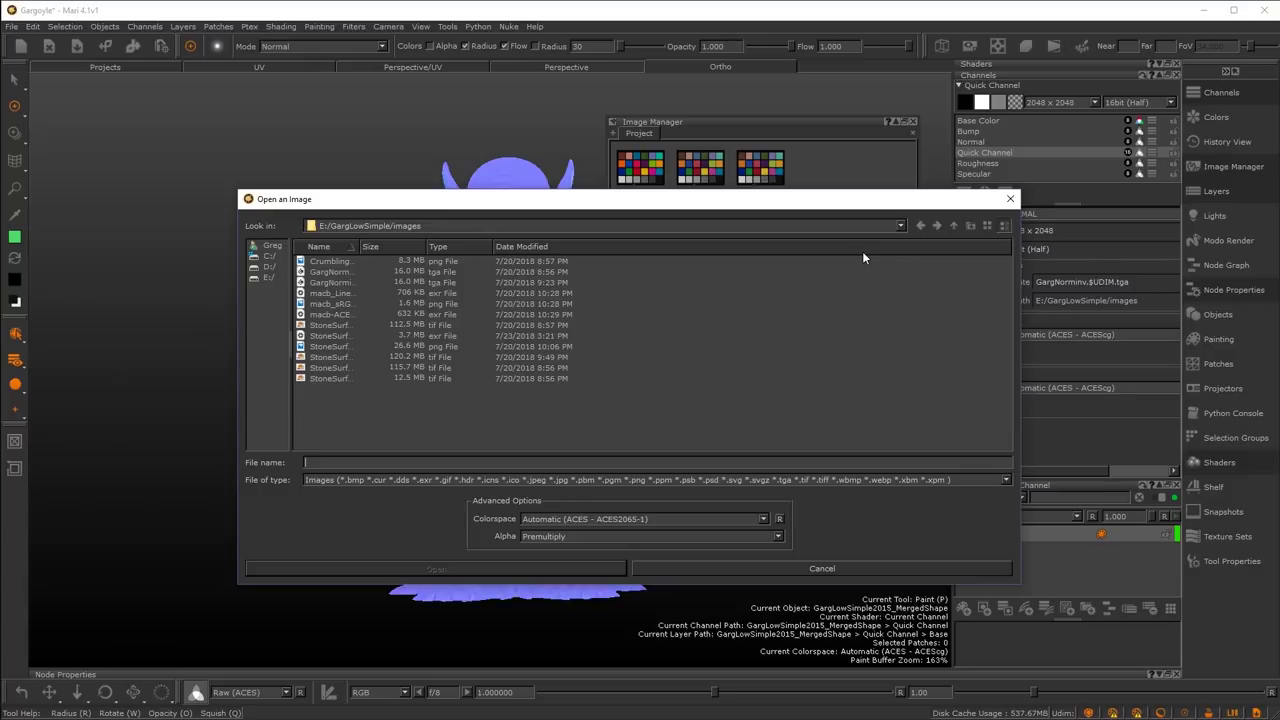
left_click_drag(360, 247, 580, 250)
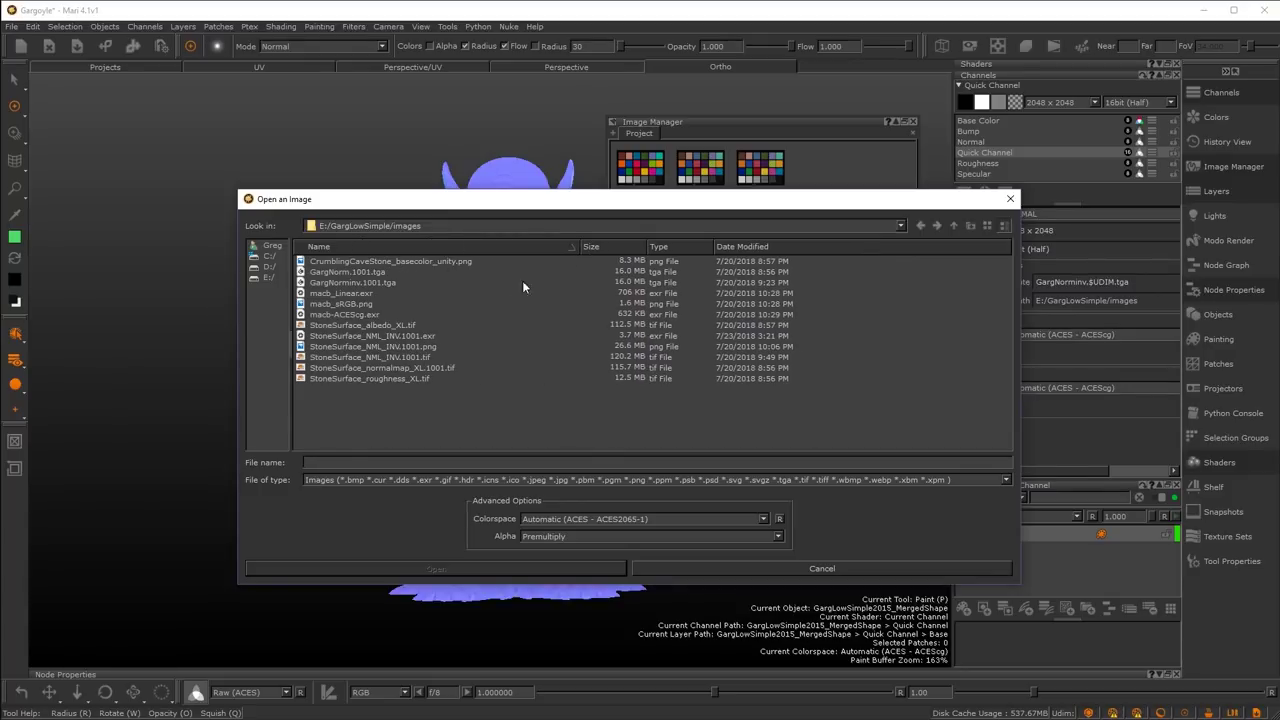
left_click(360, 336)
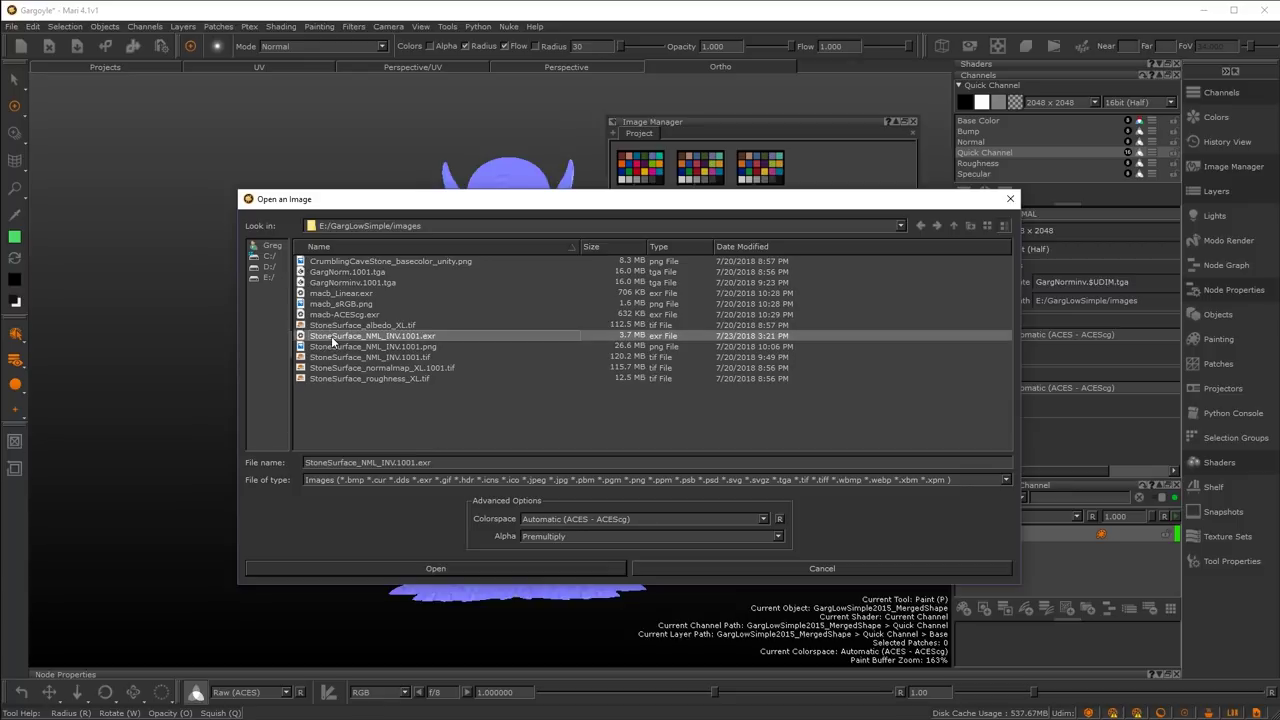
left_click(502, 568)
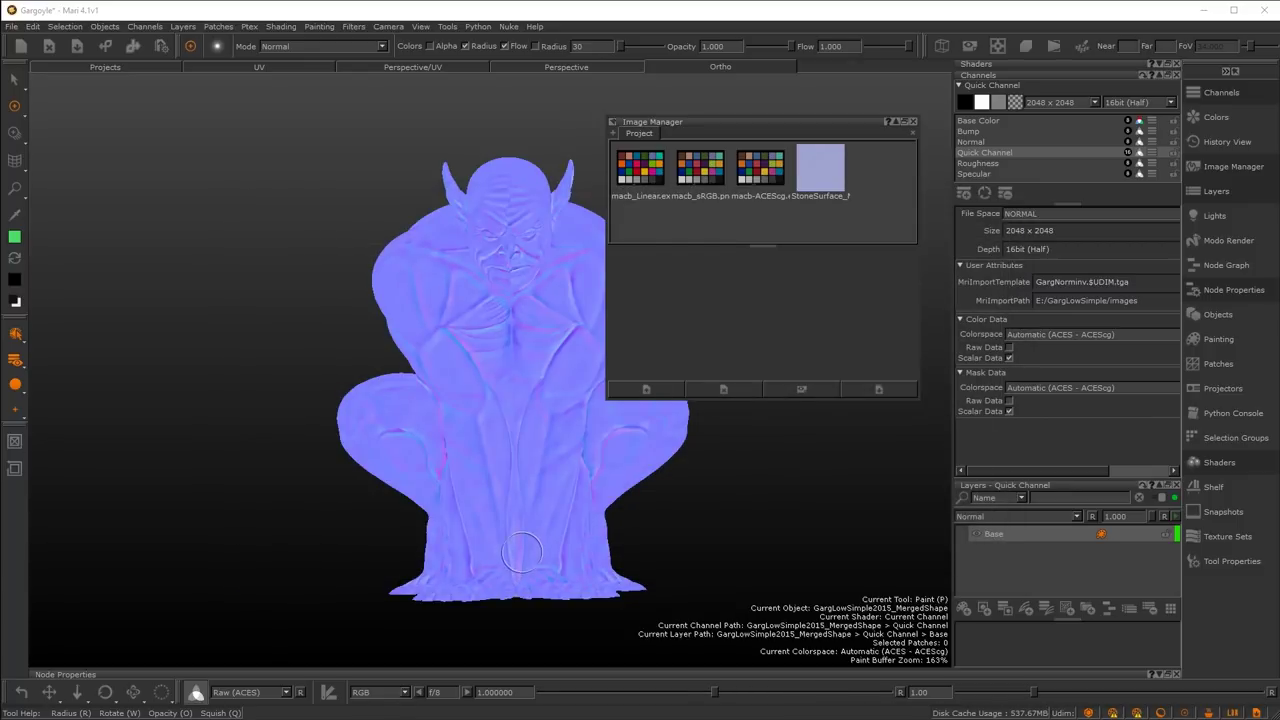
- Load the StoneSurface normal map as the Paint Through image and position it over the gargoyle's torso
left_click(815, 170)
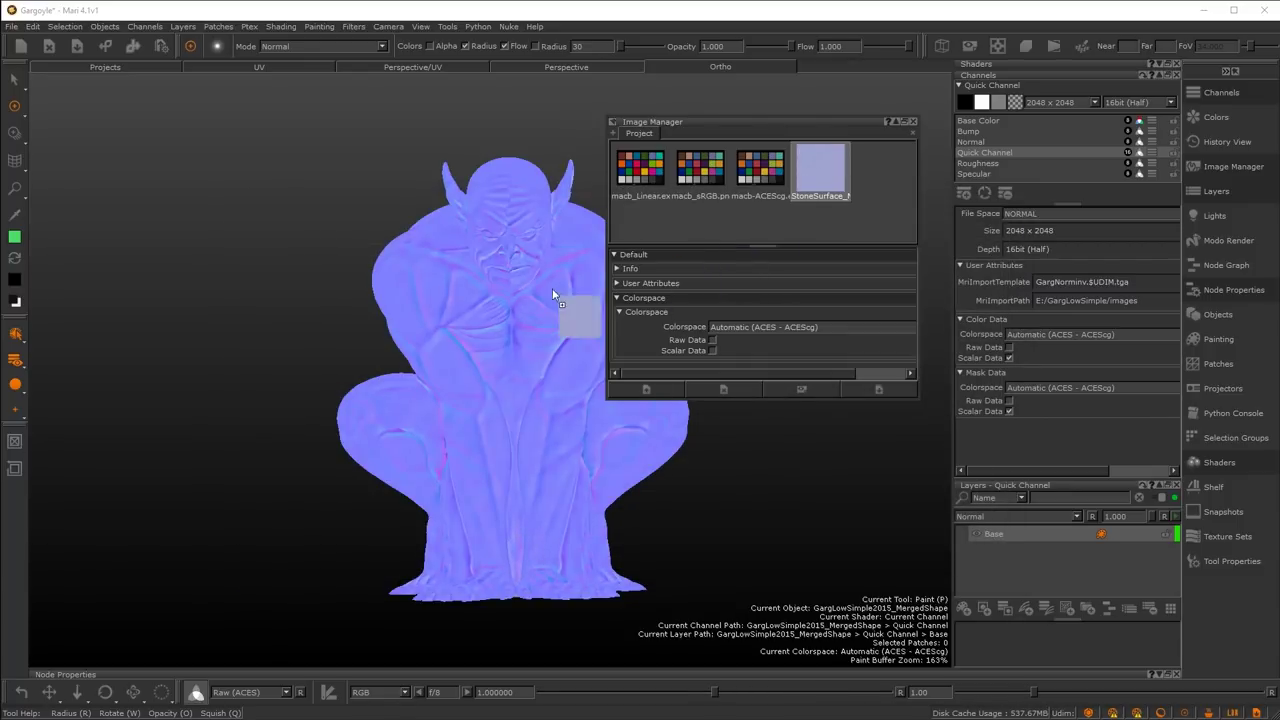
key("u")
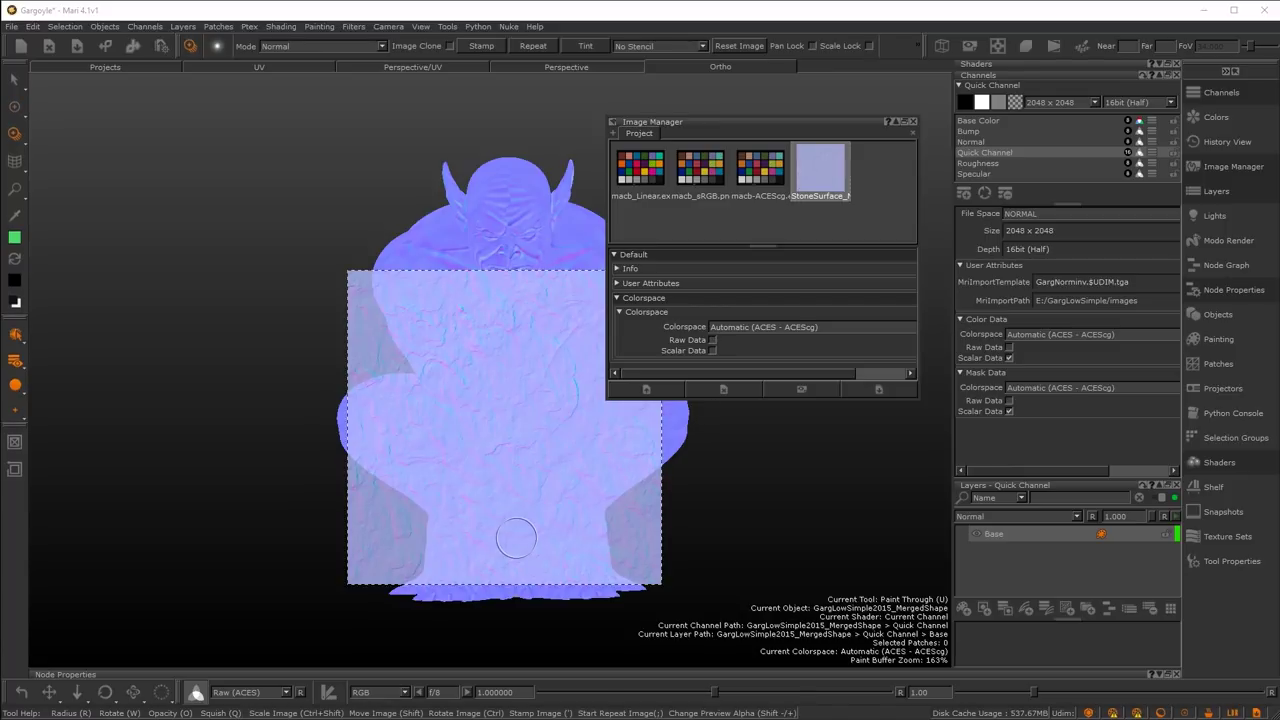
mouse_move(483, 468)
left_mouse_down("shift")
mouse_move(439, 378)
mouse_move(457, 406)
left_mouse_up("shift")
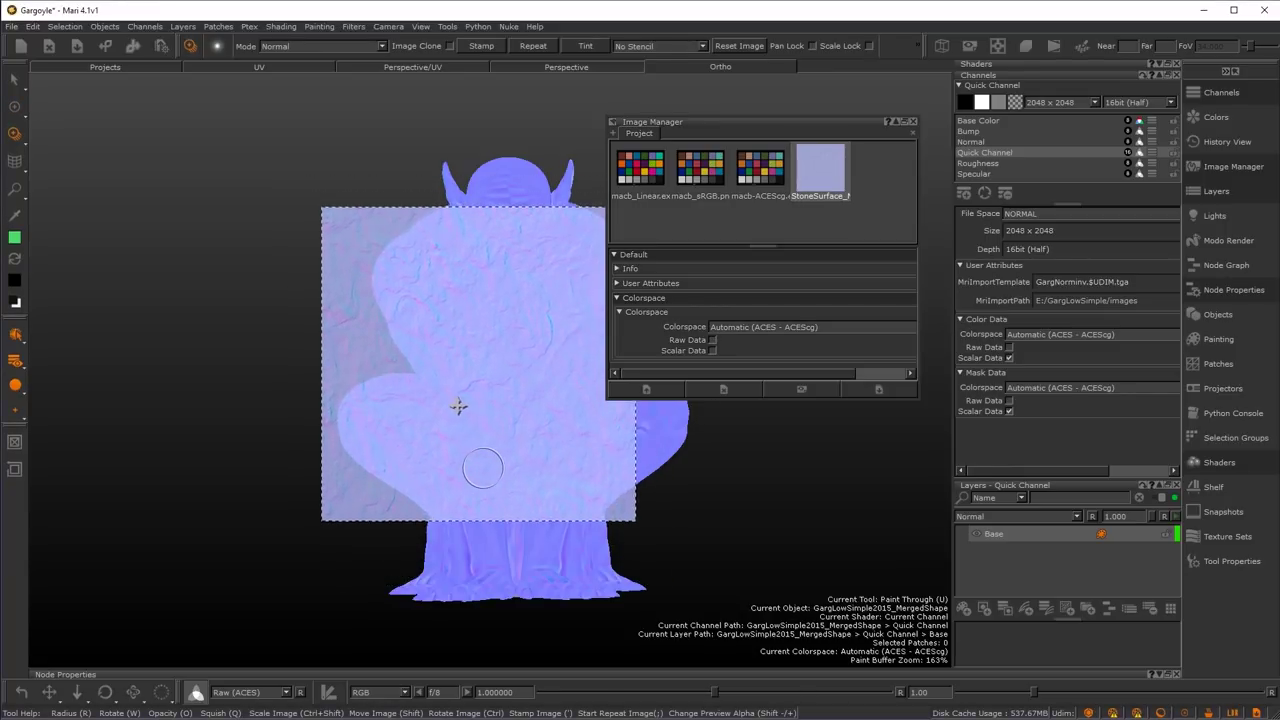
- Paint a test stroke of the stone normal map down the gargoyle's torso and undo it
mouse_move(530, 280)
left_mouse_down()
mouse_move(461, 445)
mouse_move(571, 273)
mouse_move(490, 480)
mouse_move(502, 411)
mouse_move(488, 448)
mouse_move(494, 420)
mouse_move(474, 433)
mouse_move(470, 470)
left_mouse_up()
key("shift")
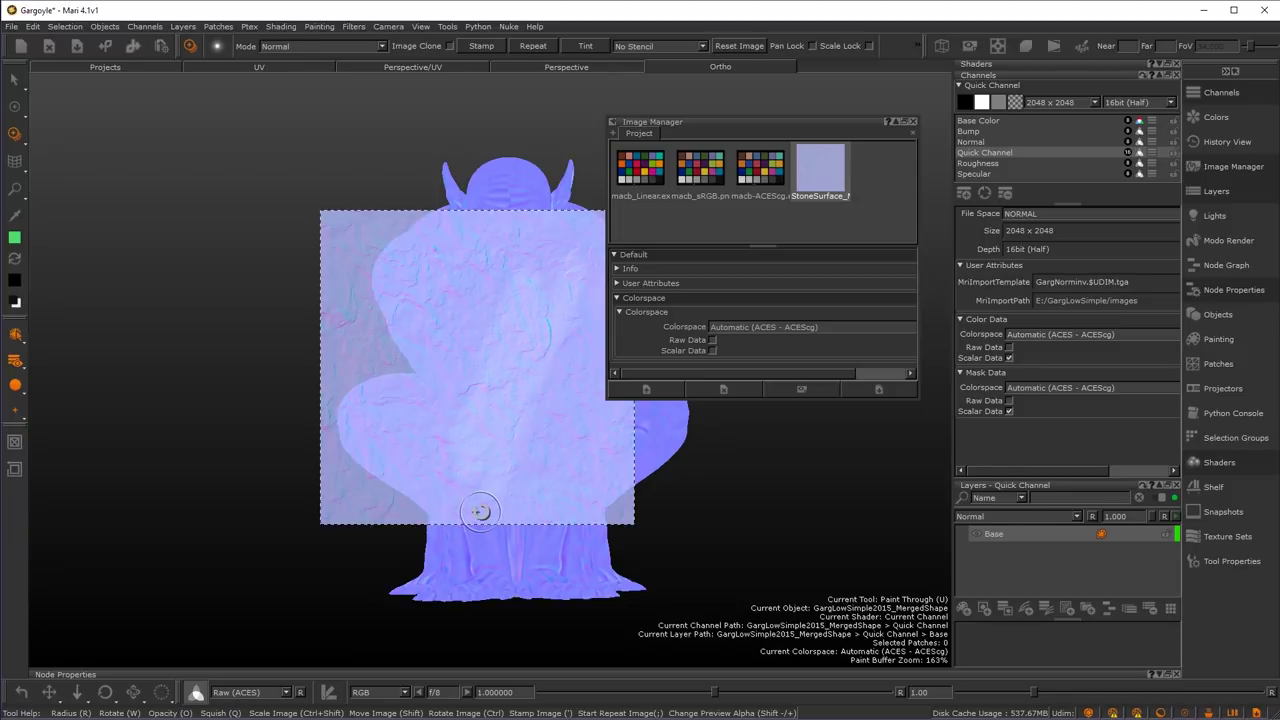
key("ctrl+z")
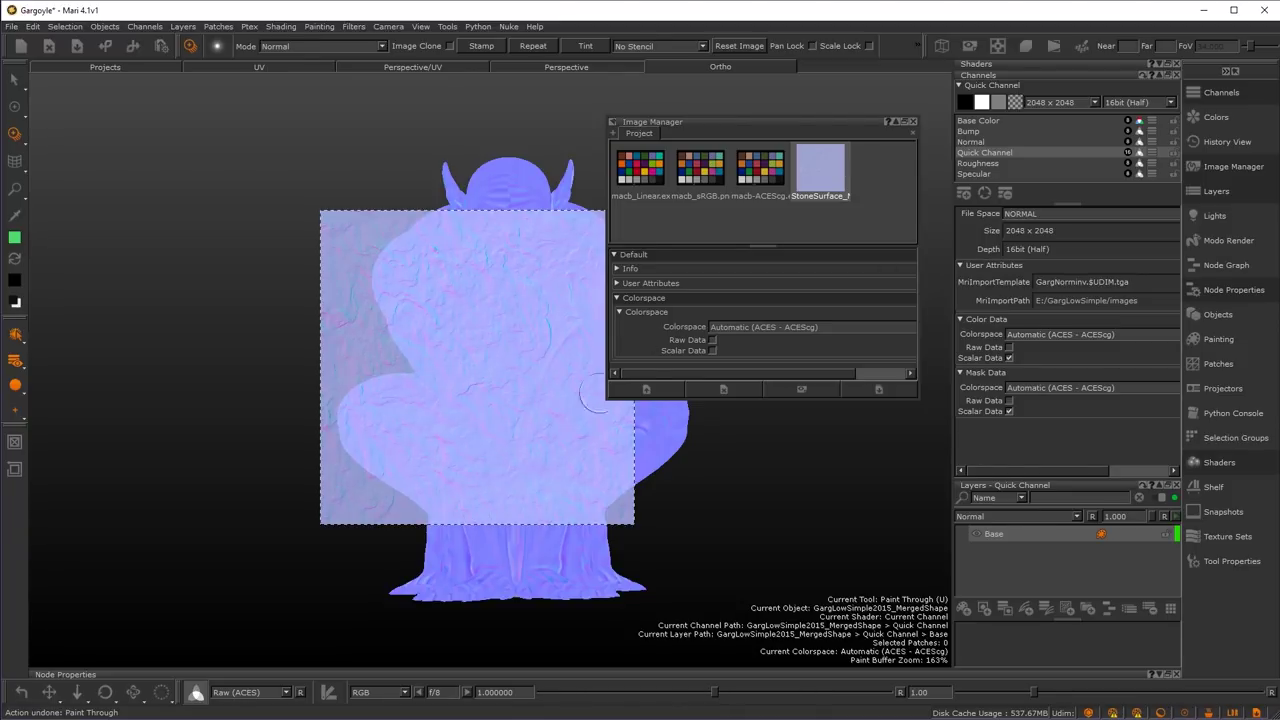
- Enable Scalar Data for the StoneSurface normal image and undo the test paint made with it on the gargoyle's torso
left_click(712, 350)
left_click_drag(787, 121, 826, 250)
key("BackSpace")
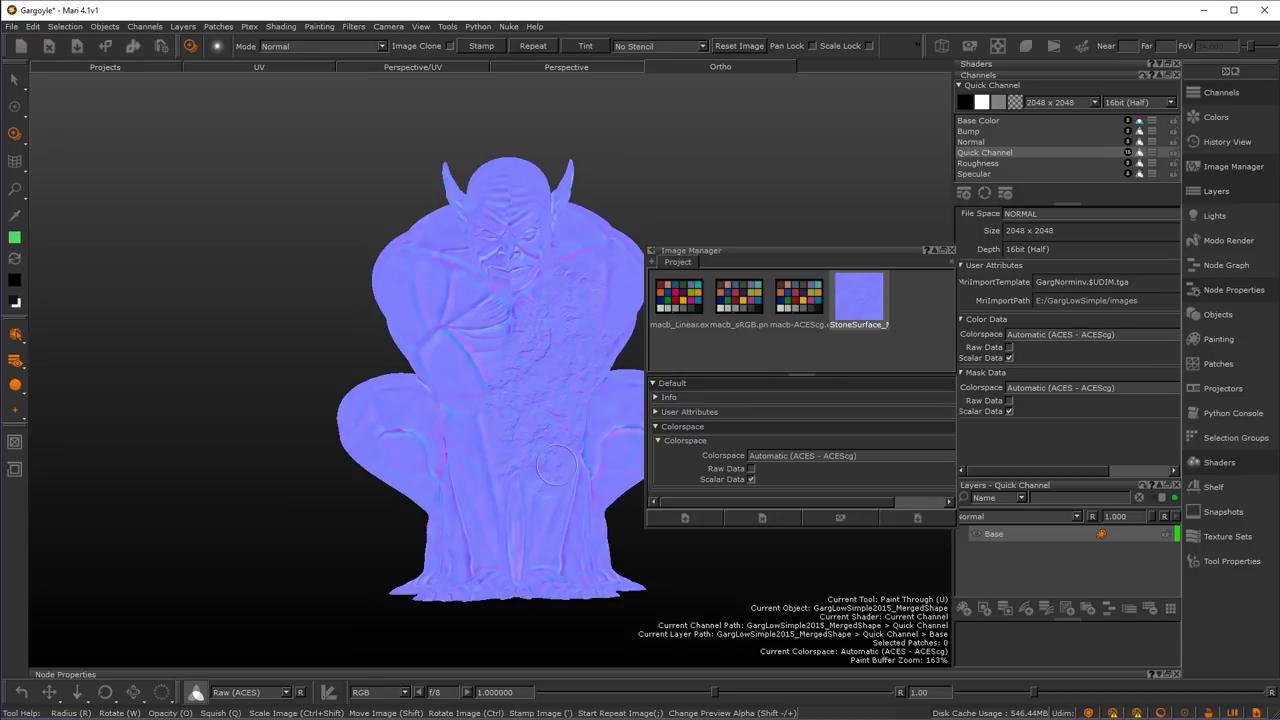
key("ctrl+z")
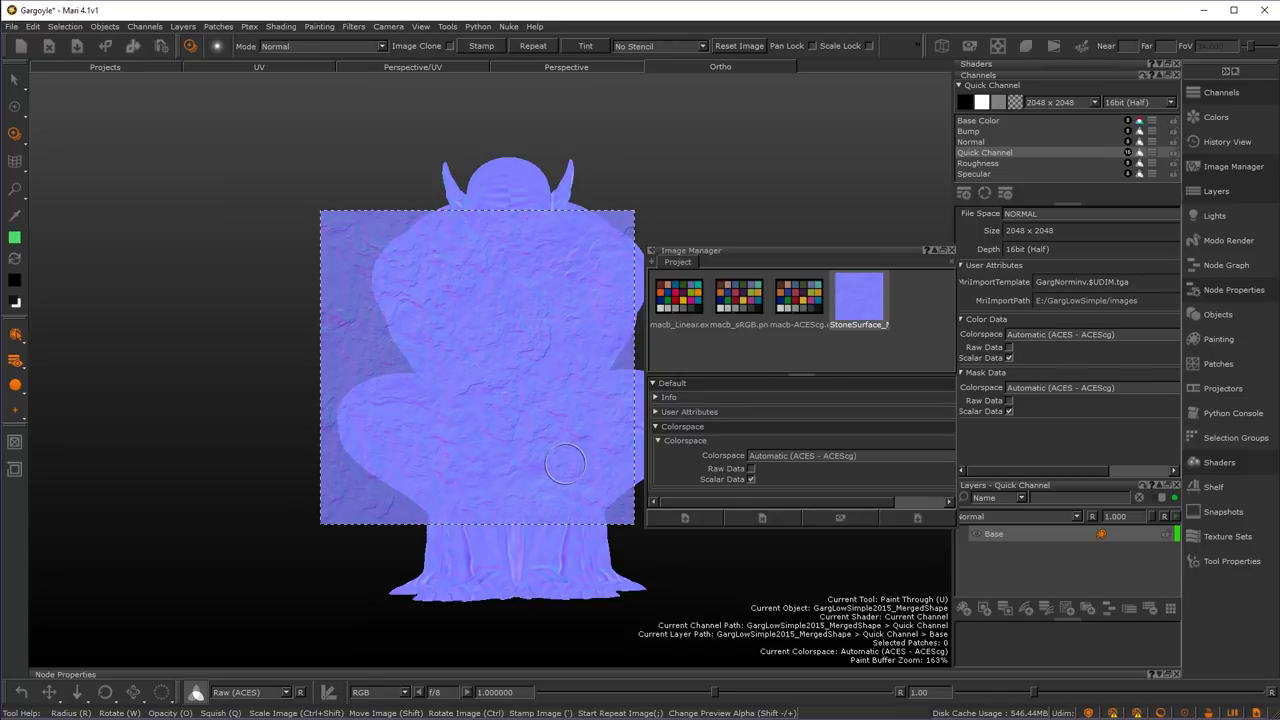